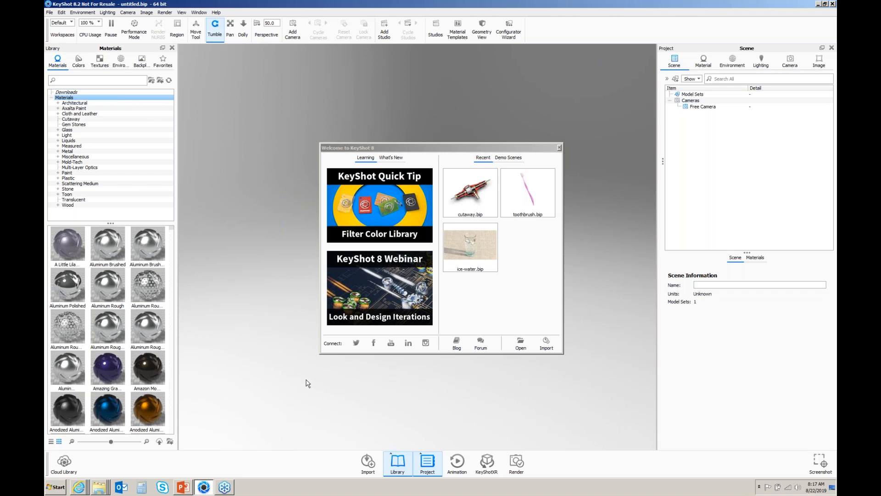
Import sample_lipstick.asm with centered geometry snapped to ground, Y up orientation, grouping by Object and separate materials by part.
{"action": "left_click", "coordinate": [547, 343]}
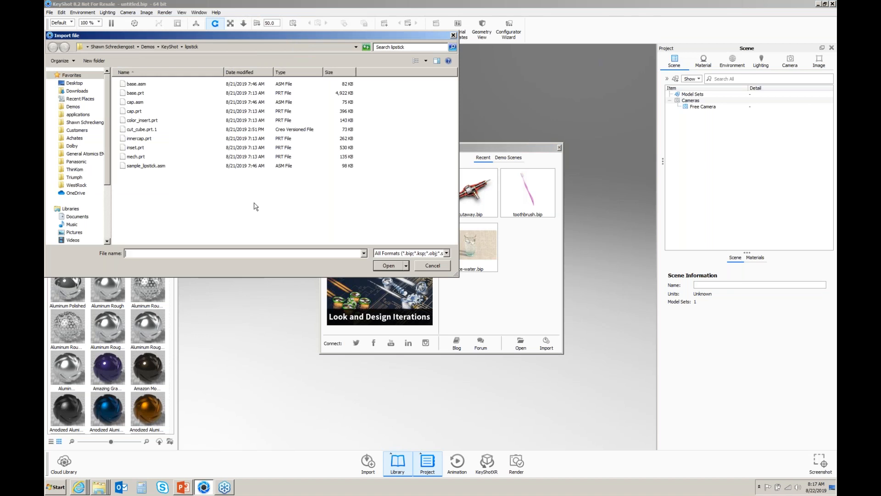
{"action": "left_click", "coordinate": [150, 166]}
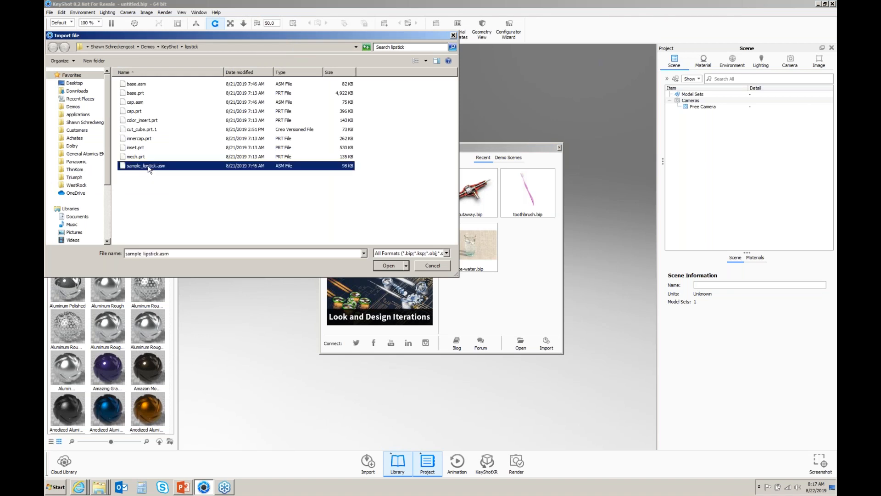
{"action": "left_click", "coordinate": [389, 266]}
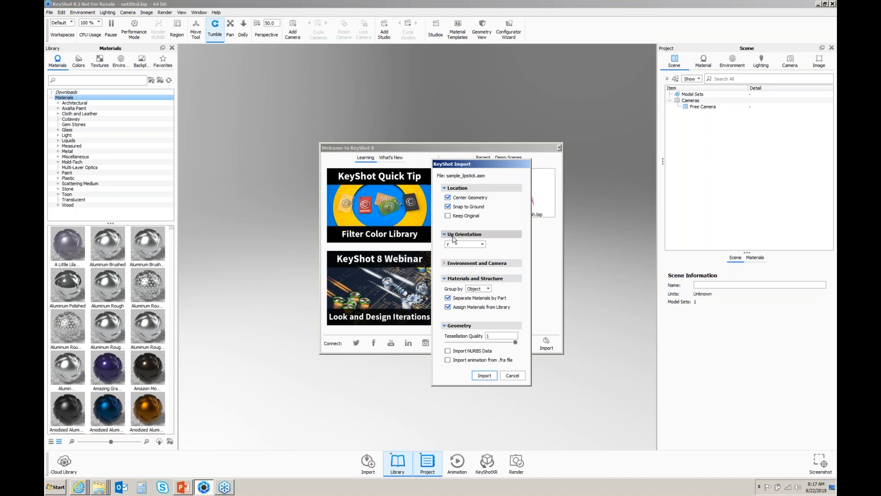
{"action": "left_click", "coordinate": [444, 264]}
{"action": "left_click", "coordinate": [444, 264]}
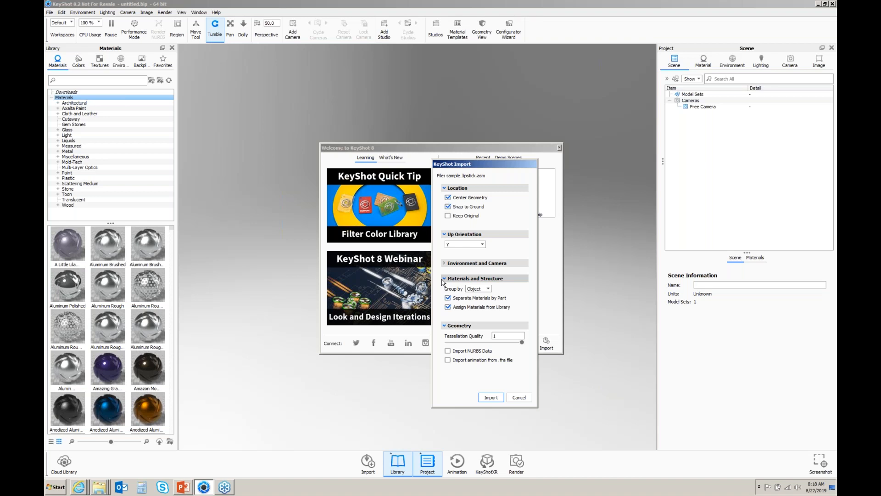
{"action": "left_click", "coordinate": [490, 398]}
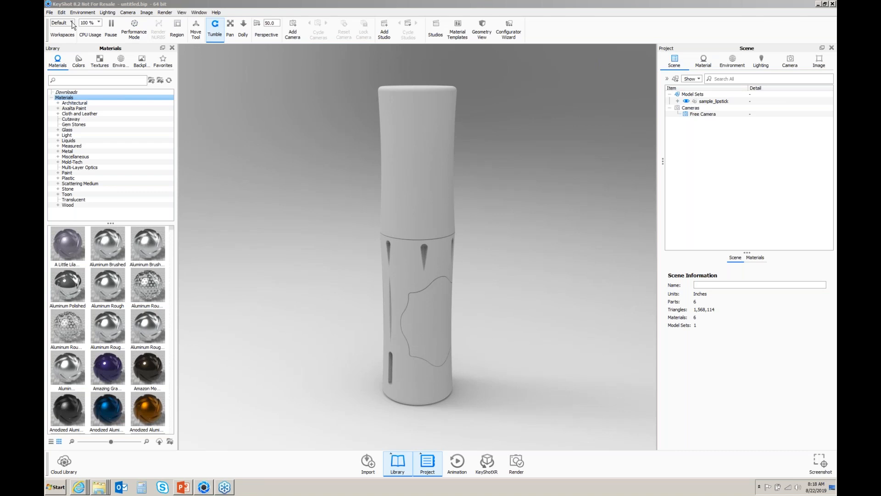
{"action": "left_click", "coordinate": [50, 13]}
{"action": "mouse_move", "coordinate": [61, 13]}
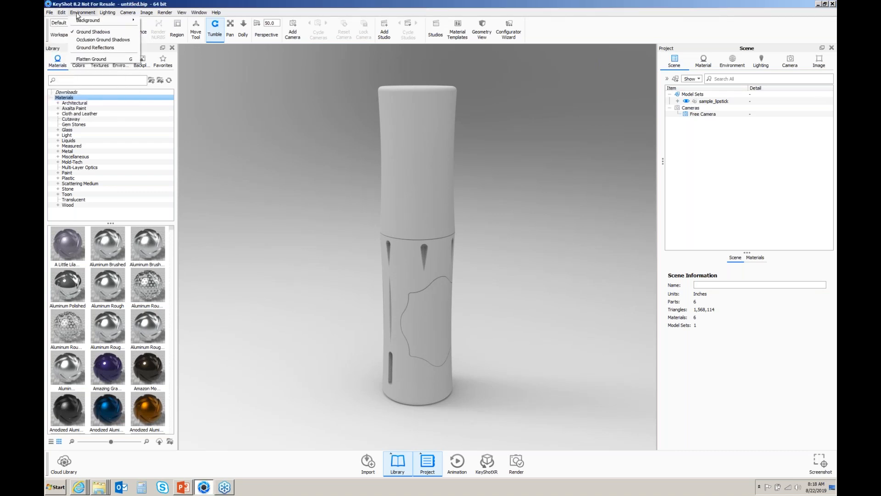
{"action": "mouse_move", "coordinate": [104, 15]}
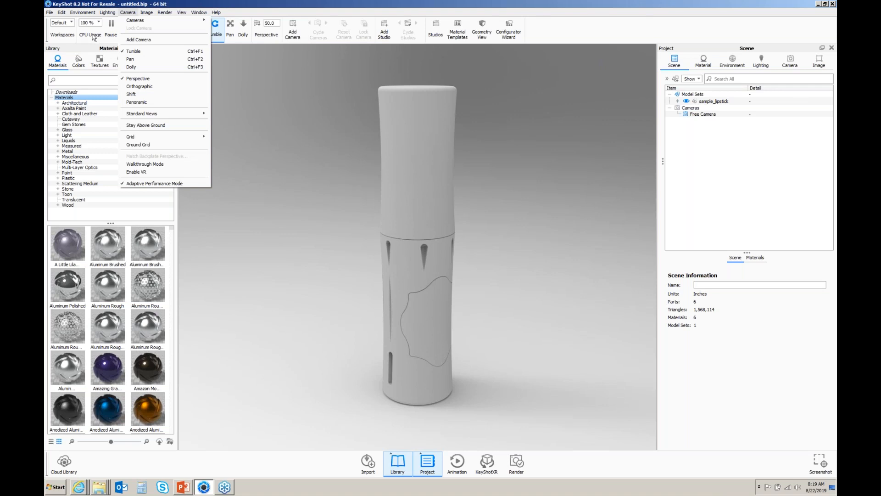
Try the Startup and Animation workspace layouts and return to the Default workspace.
{"action": "left_click", "coordinate": [72, 24]}
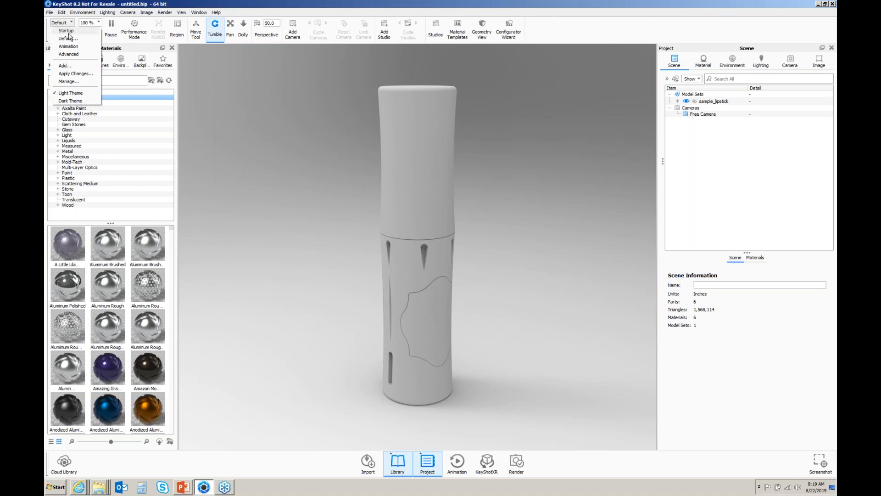
{"action": "left_click", "coordinate": [66, 31]}
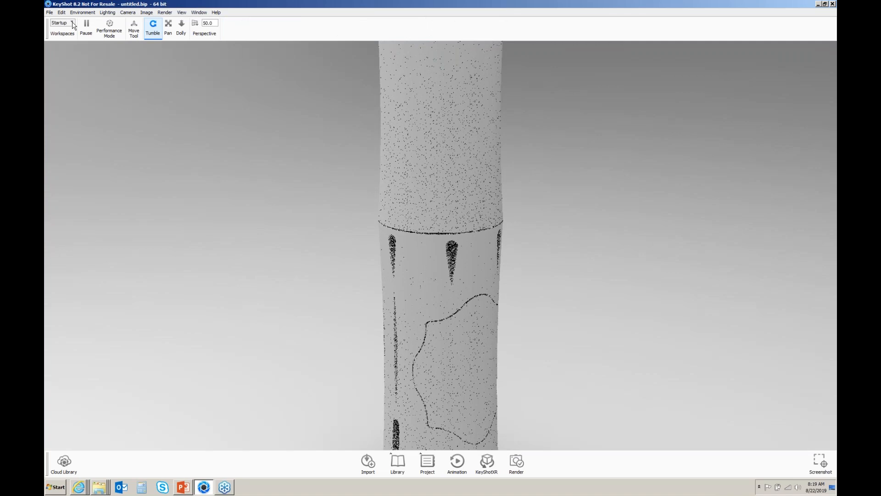
{"action": "left_click", "coordinate": [74, 25]}
{"action": "left_click", "coordinate": [70, 35]}
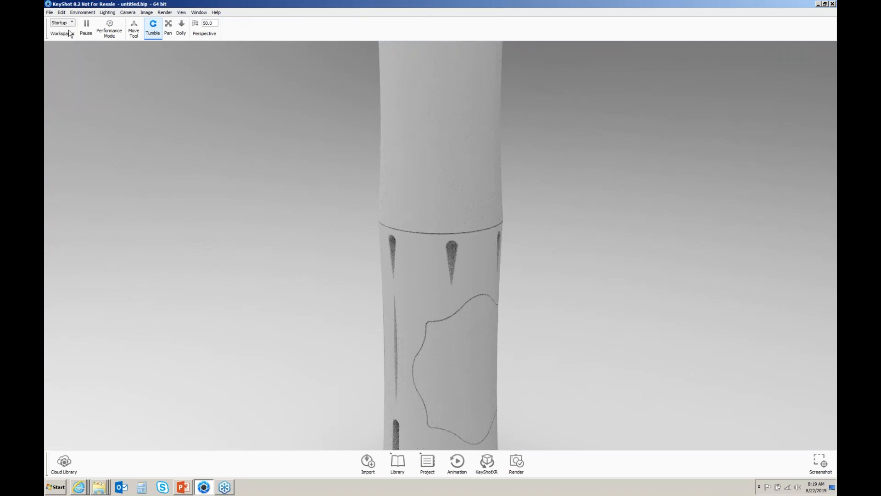
{"action": "left_click", "coordinate": [69, 23]}
{"action": "left_click", "coordinate": [67, 47]}
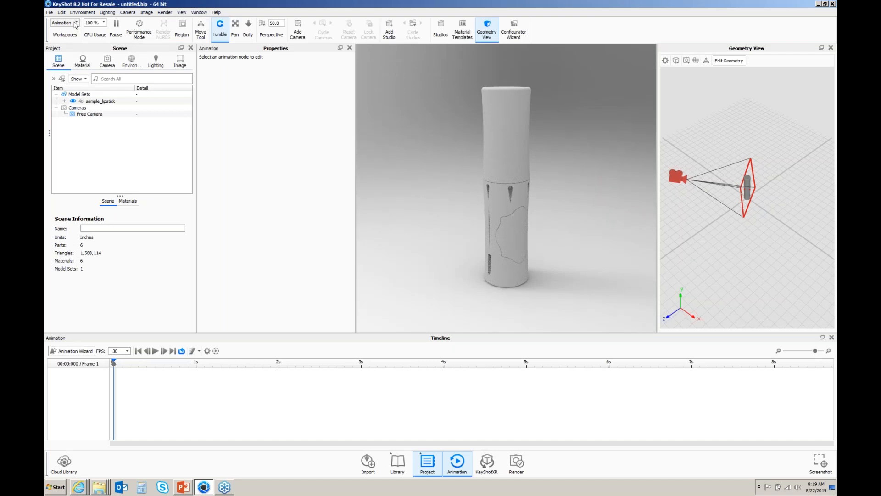
{"action": "left_click", "coordinate": [75, 24]}
{"action": "left_click", "coordinate": [66, 39]}
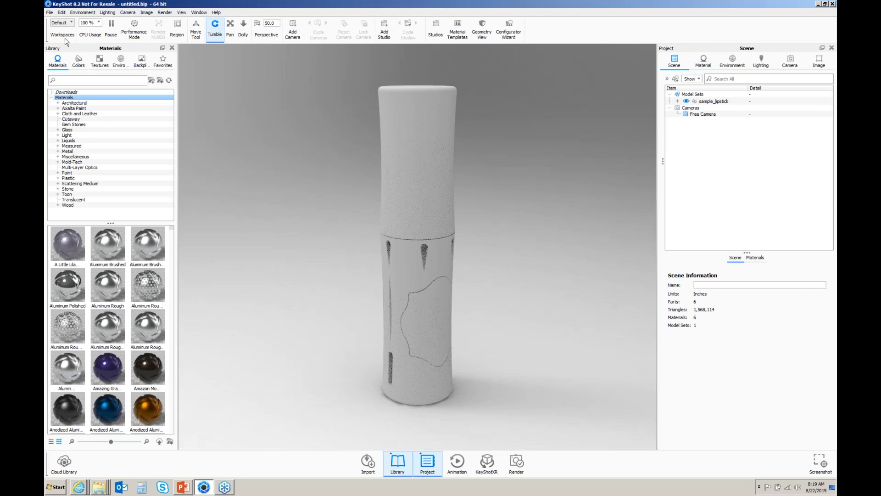
Check the CPU core usage choices and the heads-up display of real-time render statistics.
{"action": "left_click", "coordinate": [97, 24]}
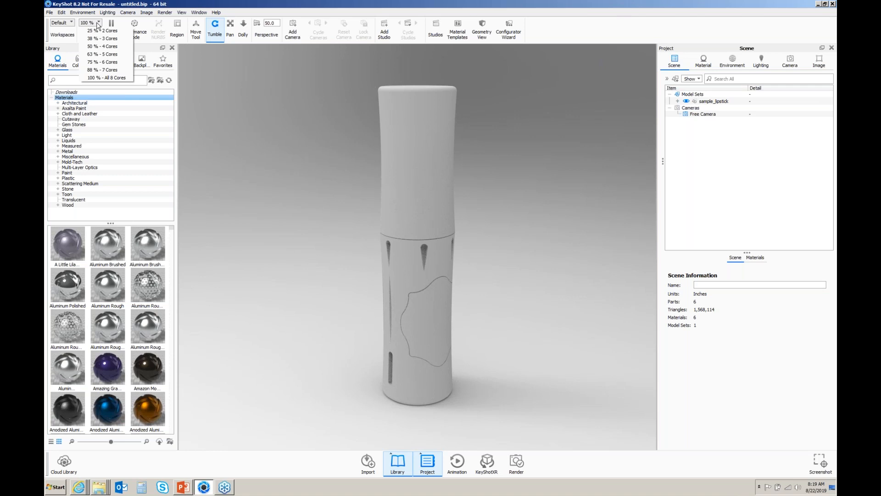
{"action": "left_click", "coordinate": [97, 24]}
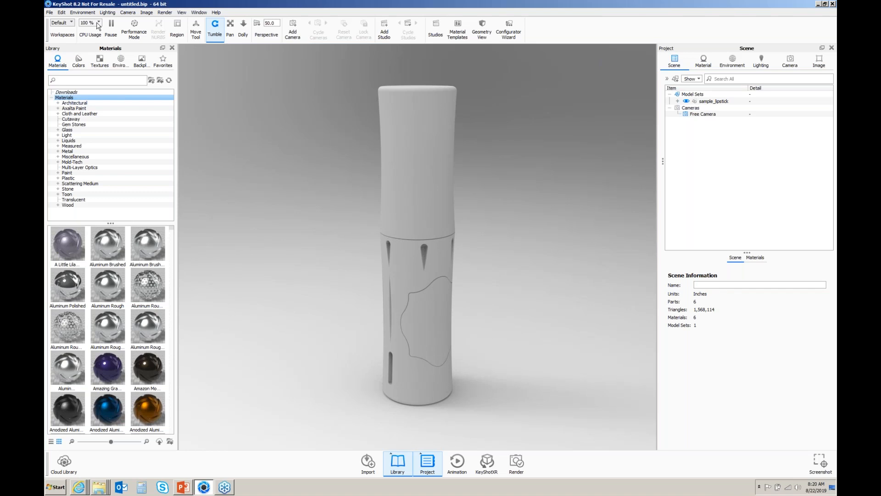
{"action": "key", "text": "h"}
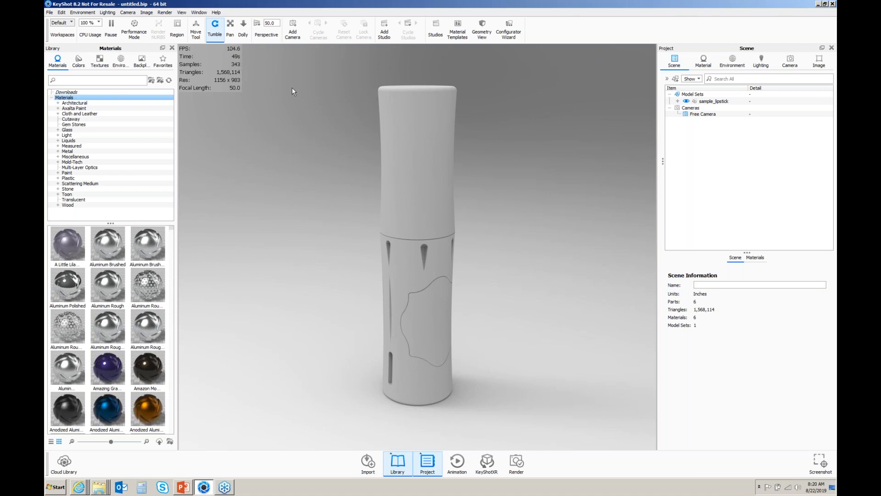
{"action": "key", "text": "h"}
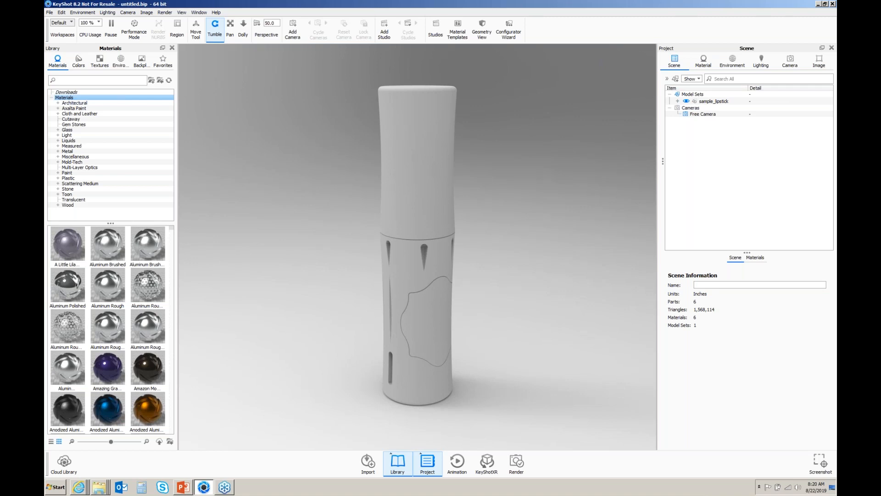
View the hotkeys reference over the viewport and close it.
{"action": "key", "text": "k"}
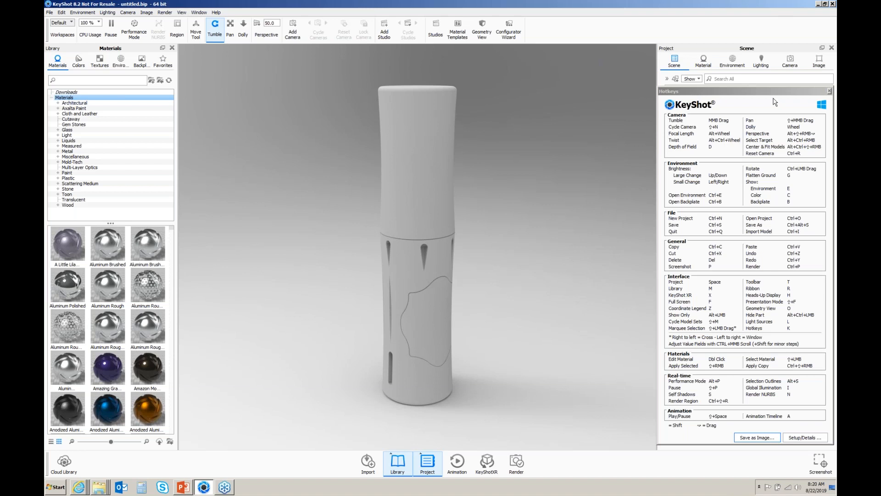
{"action": "left_click_drag", "start_coordinate": [772, 94], "coordinate": [575, 87]}
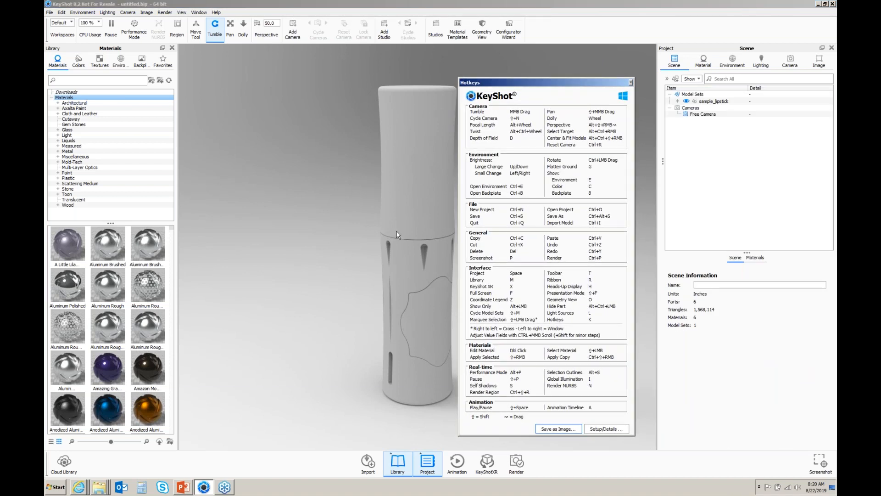
{"action": "left_click", "coordinate": [631, 82]}
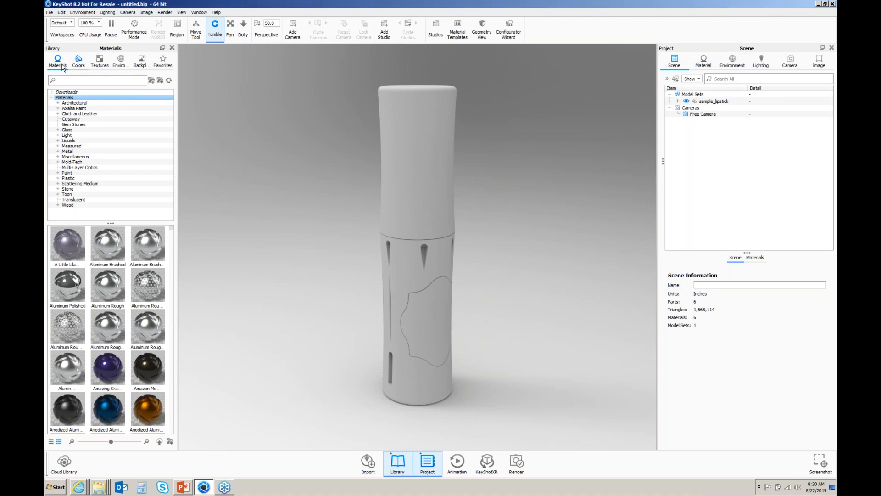
Browse the library's colors, textures, environments, backplates and the Architecture and Automotive favorites, and return to the materials.
{"action": "left_click", "coordinate": [78, 62]}
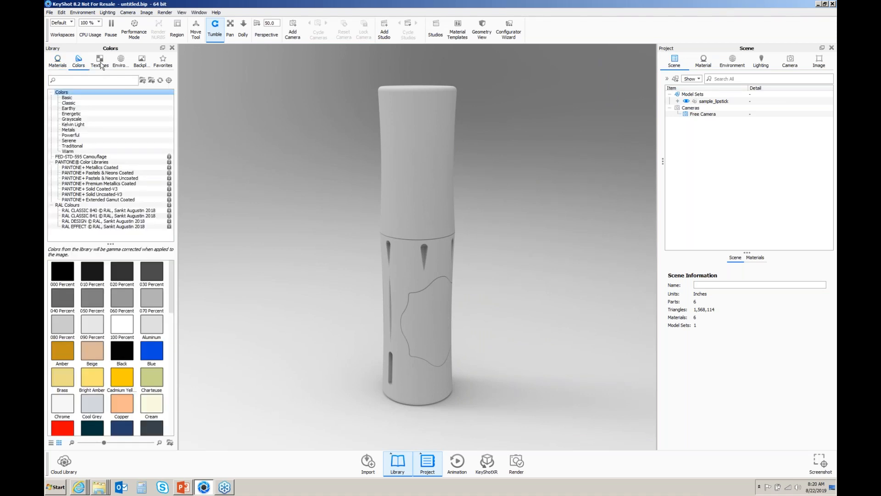
{"action": "left_click", "coordinate": [101, 63]}
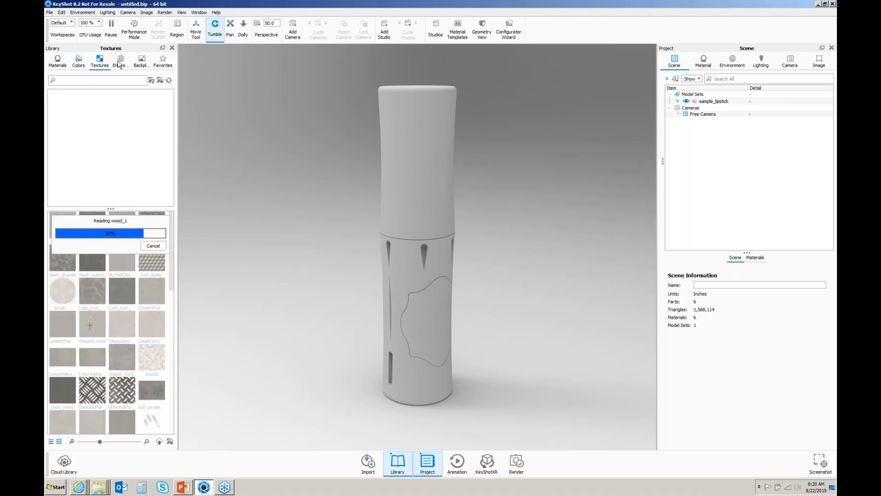
{"action": "left_click", "coordinate": [119, 63]}
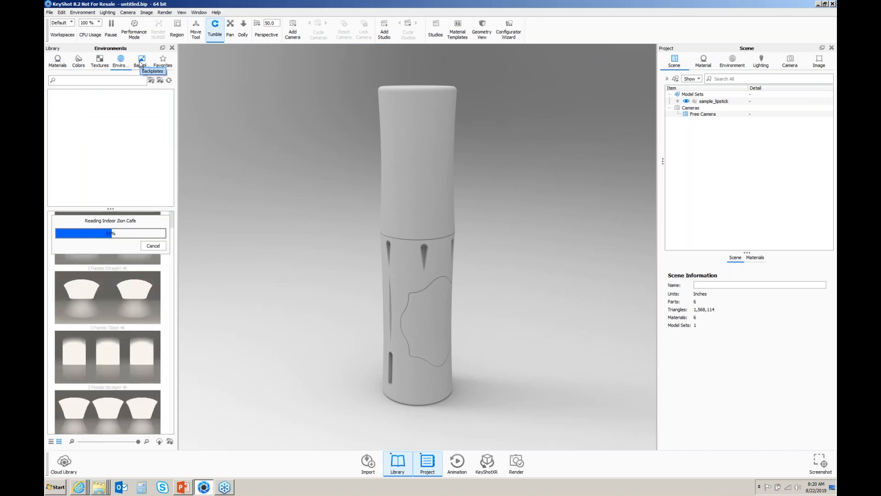
{"action": "left_click", "coordinate": [141, 63]}
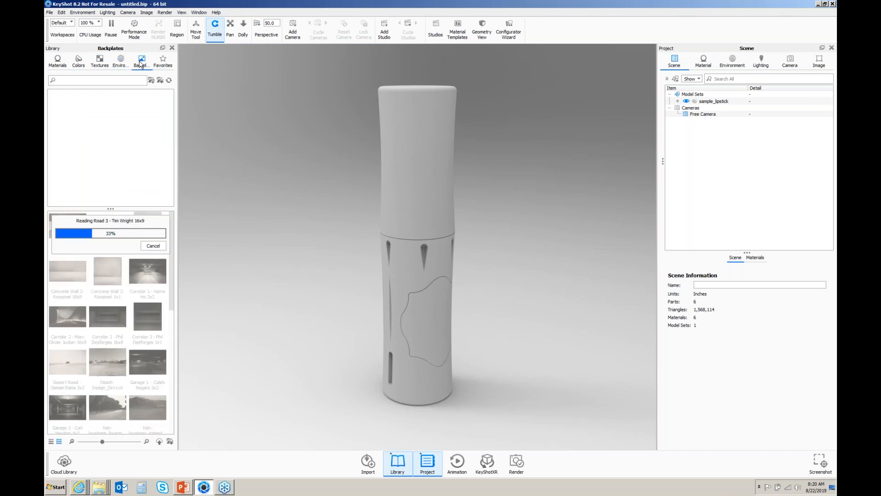
{"action": "left_click", "coordinate": [166, 66]}
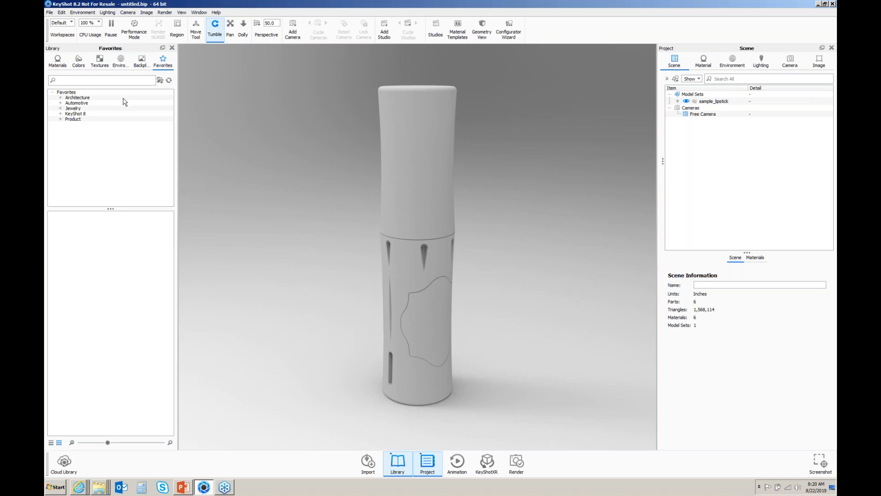
{"action": "left_click", "coordinate": [71, 99]}
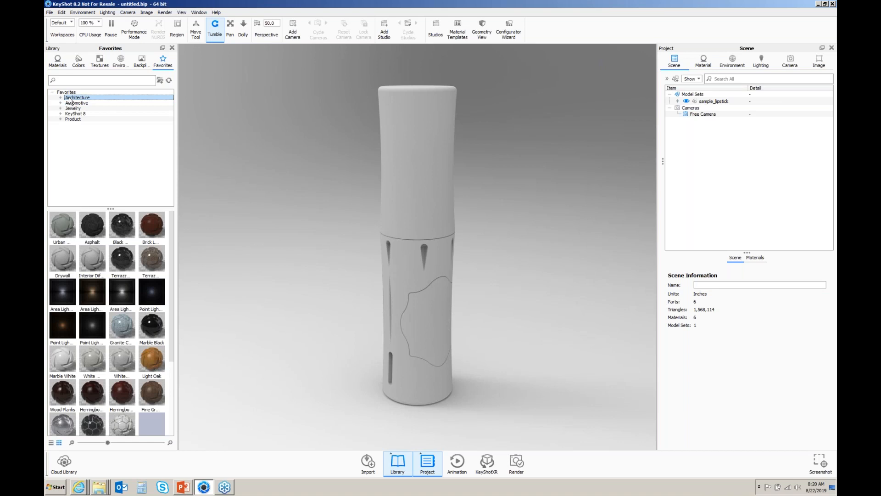
{"action": "left_click", "coordinate": [72, 103]}
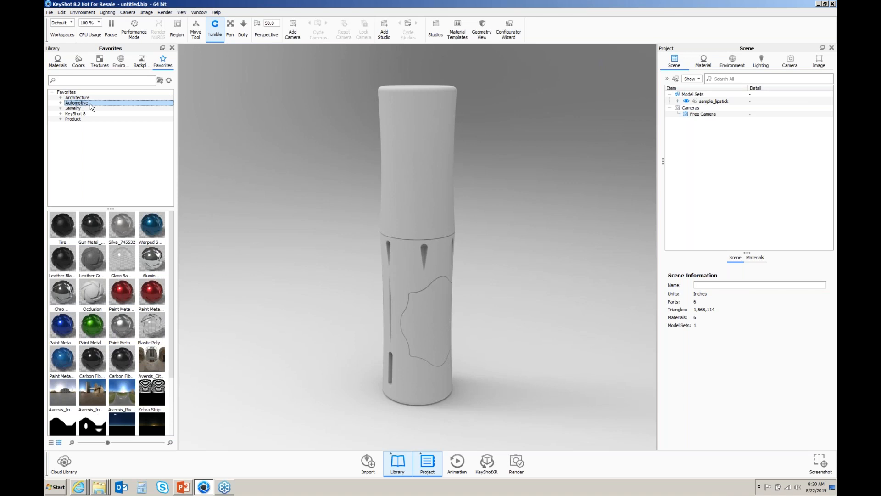
{"action": "left_click", "coordinate": [58, 63]}
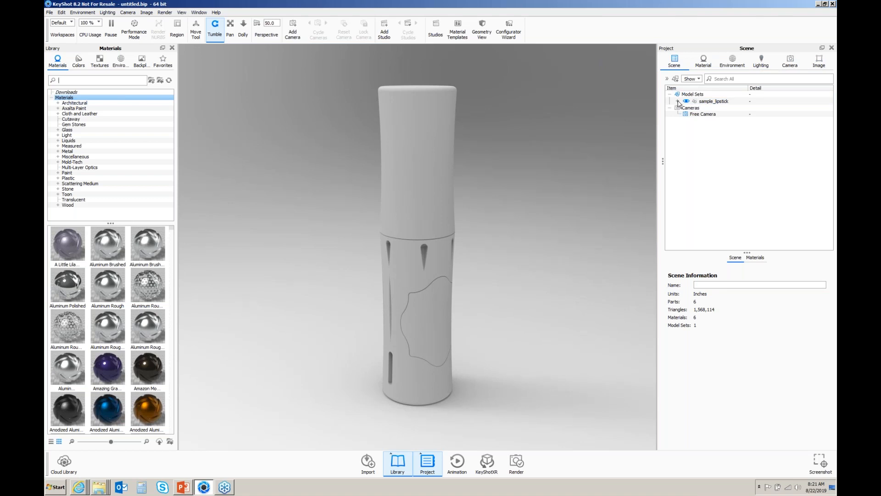
Expand the sample_lipstick model in the scene tree together with its base and cap groups.
{"action": "left_click", "coordinate": [703, 103]}
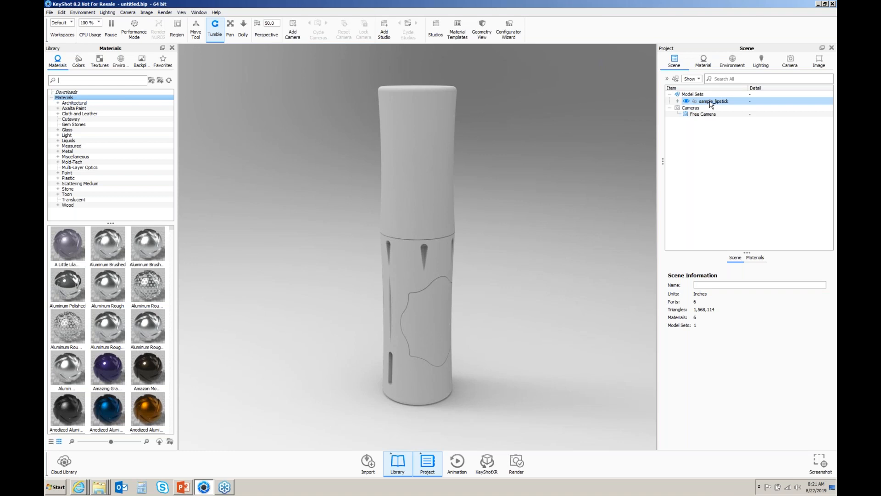
{"action": "left_click", "coordinate": [678, 102]}
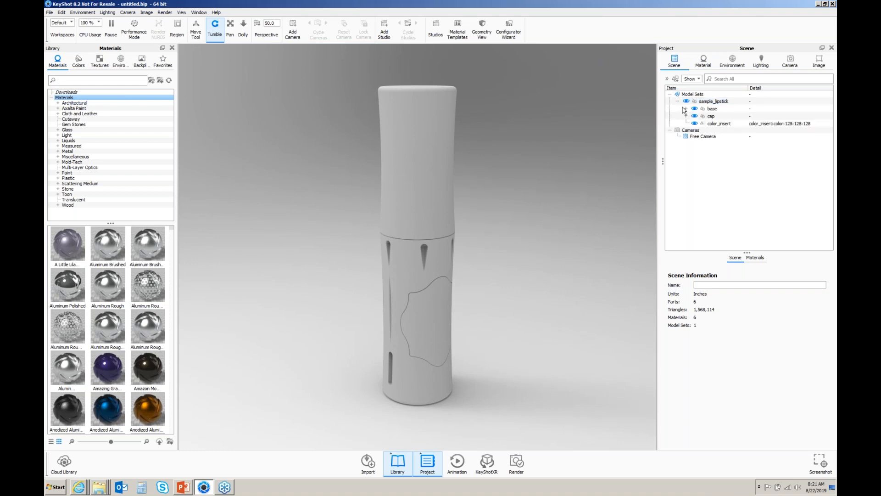
{"action": "left_click", "coordinate": [686, 109]}
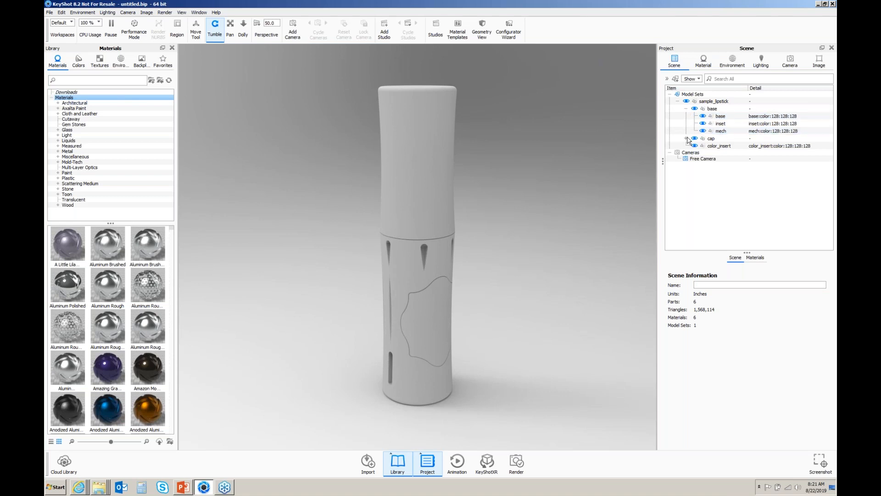
{"action": "left_click", "coordinate": [686, 138]}
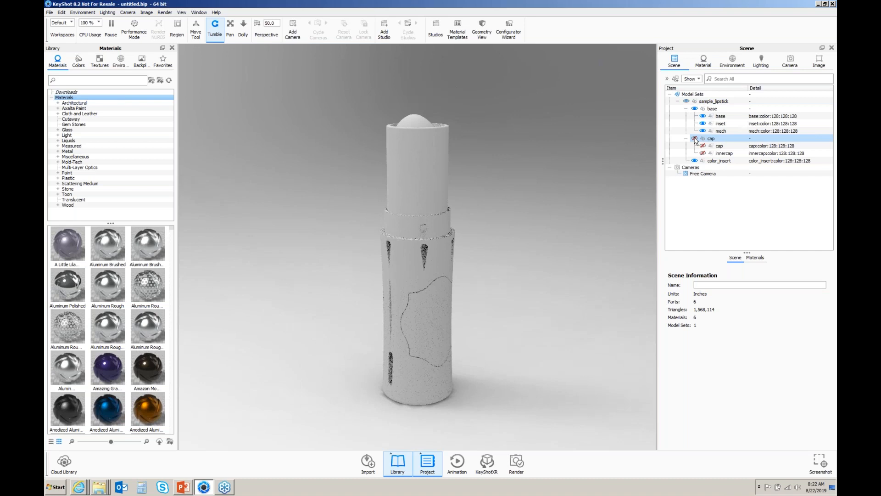
Toggle the visibility of the cap group and its outer cap part, leaving both shown.
{"action": "left_click", "coordinate": [695, 139]}
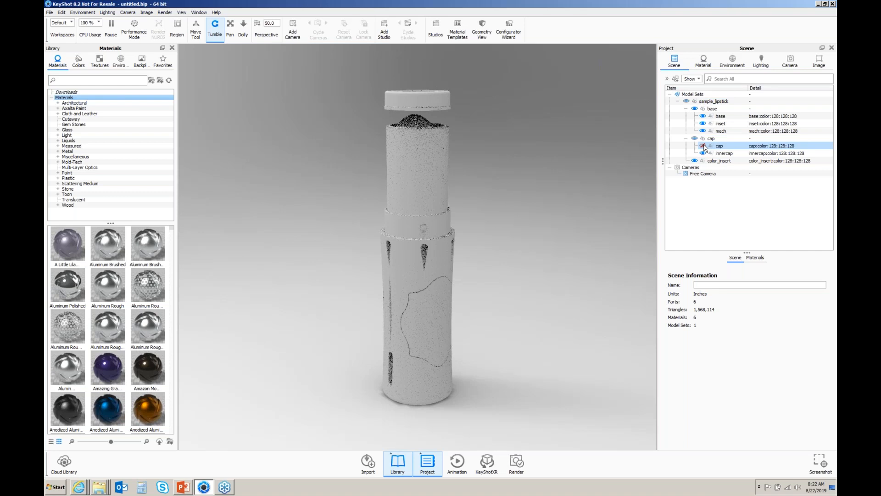
{"action": "left_click", "coordinate": [704, 146]}
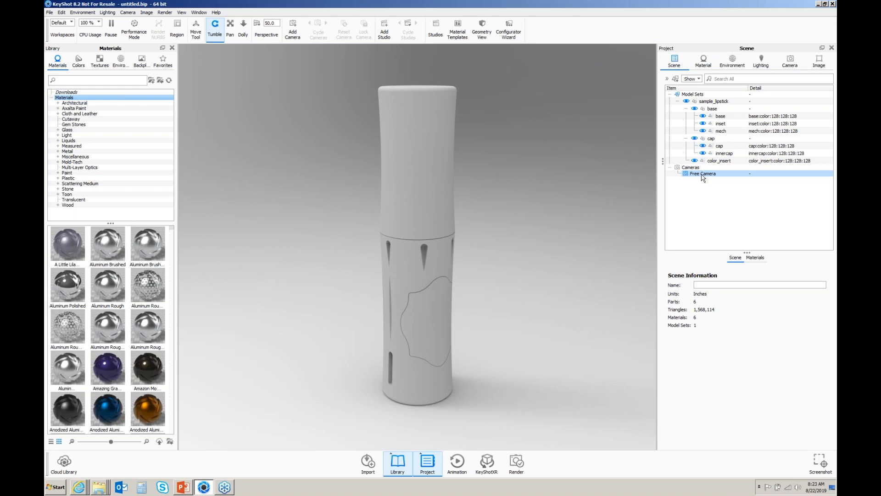
Switch the viewport navigation to Pan, add a camera named Home, and select the Free Camera.
{"action": "left_click", "coordinate": [230, 28]}
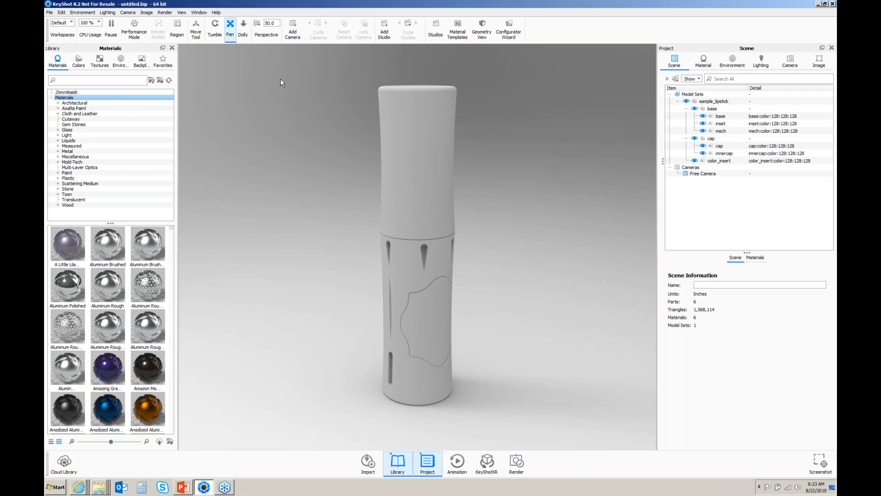
{"action": "right_click", "coordinate": [699, 170]}
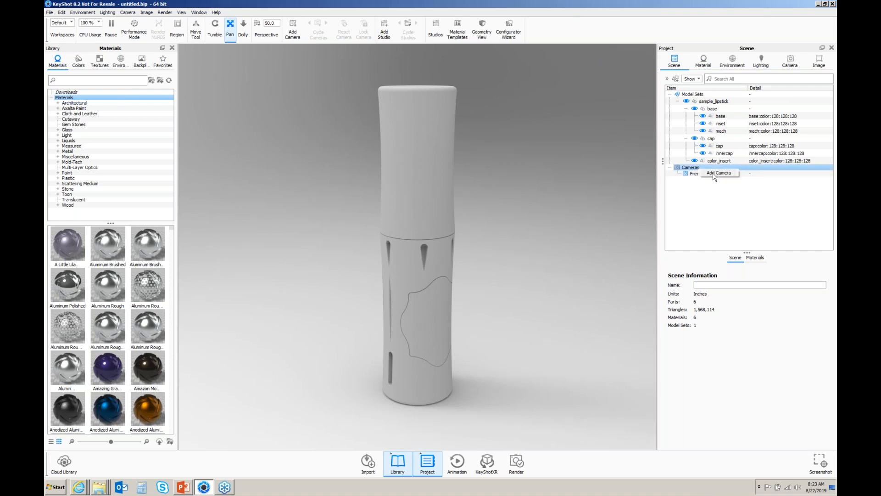
{"action": "left_click", "coordinate": [714, 174]}
{"action": "left_click", "coordinate": [707, 180]}
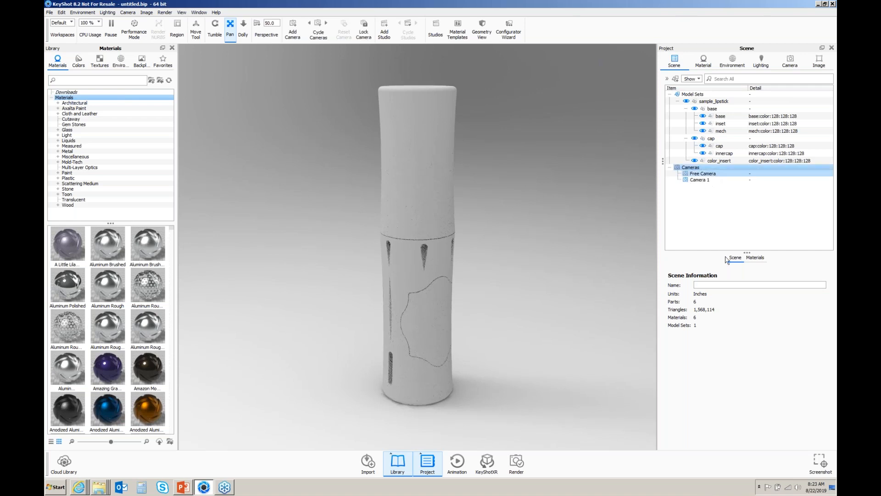
{"action": "left_click_drag", "start_coordinate": [725, 283], "coordinate": [668, 281]}
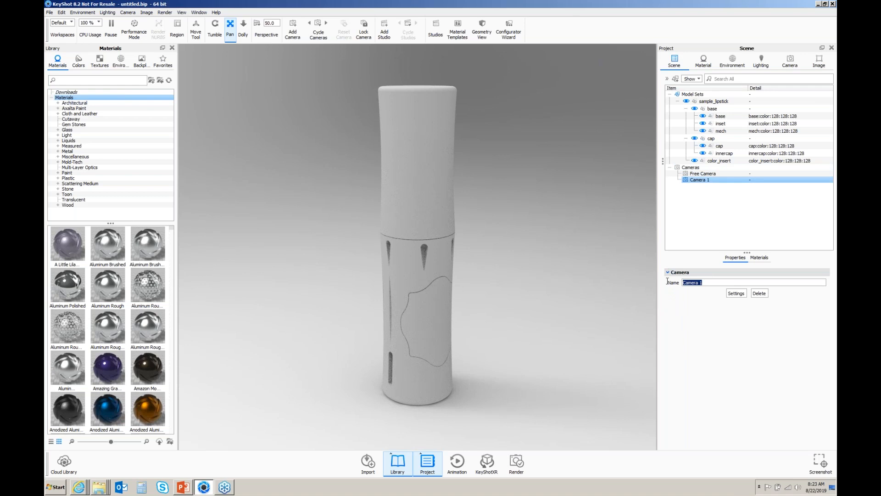
{"action": "type", "text": "Home"}
{"action": "left_click", "coordinate": [695, 175]}
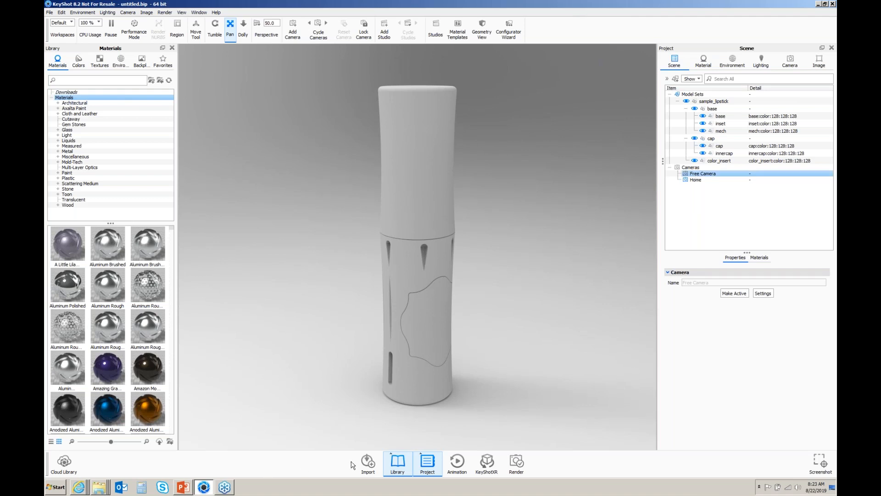
Toggle the Library and Project panels and the animation timeline, leaving both panels shown and the timeline hidden.
{"action": "left_click", "coordinate": [395, 465]}
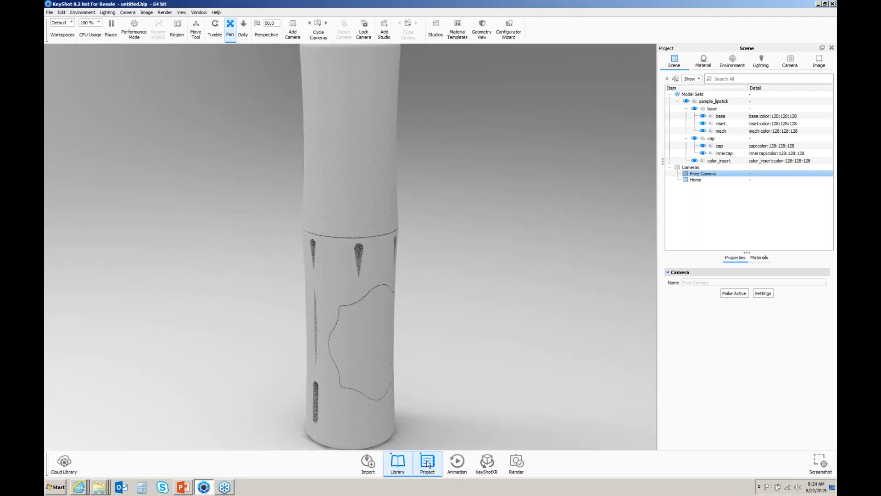
{"action": "left_click", "coordinate": [427, 465]}
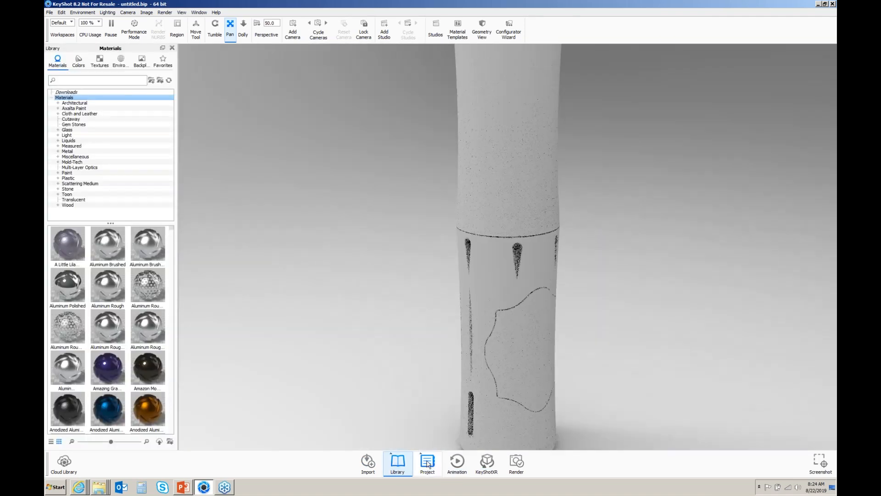
{"action": "left_click", "coordinate": [427, 464]}
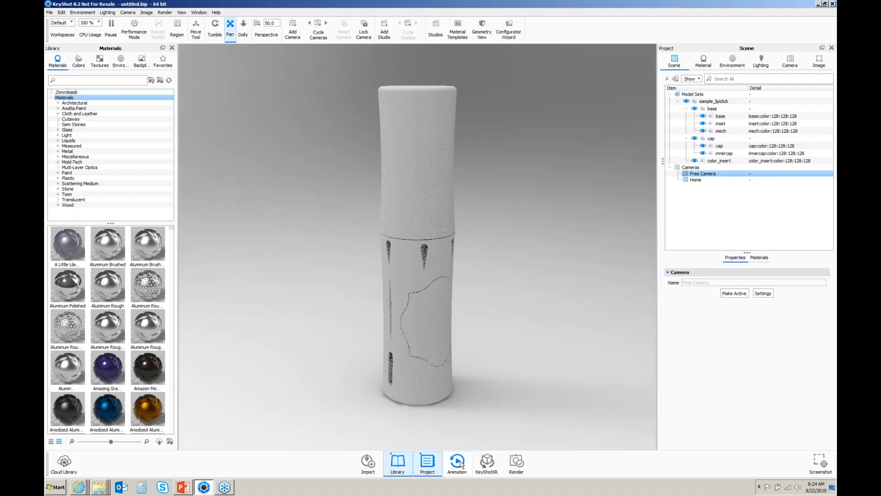
{"action": "left_click", "coordinate": [459, 462]}
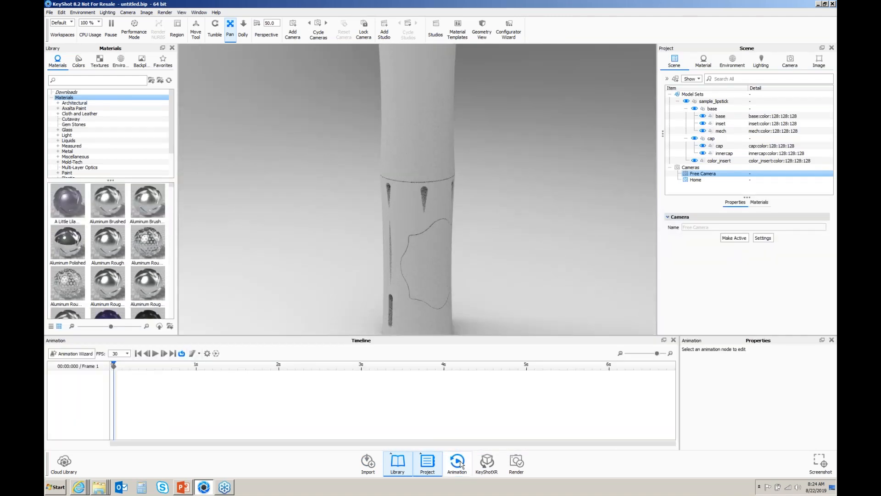
{"action": "left_click", "coordinate": [459, 462]}
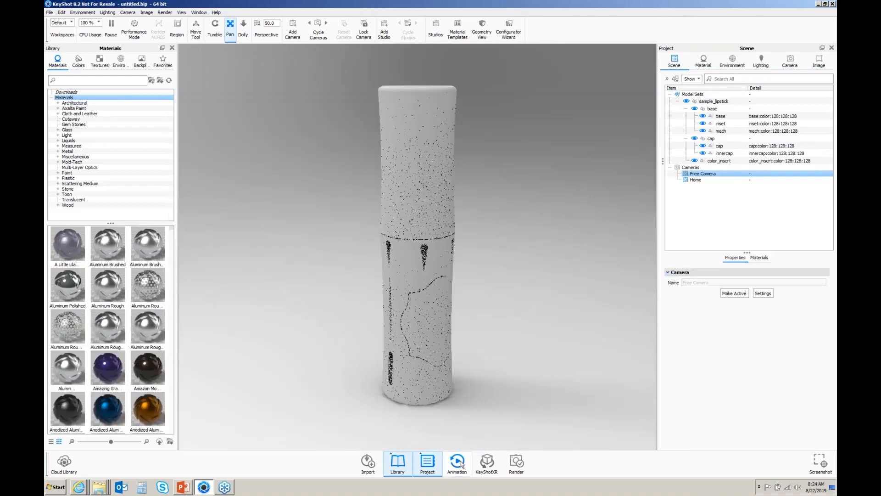
View the KeyShotXR, Render and Import dialogs one after another, closing each without making changes.
{"action": "left_click", "coordinate": [487, 464]}
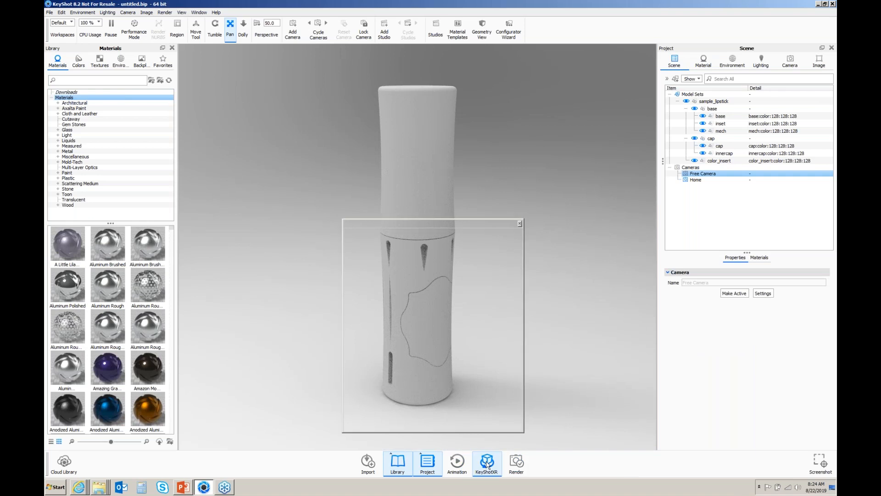
{"action": "left_click", "coordinate": [520, 223]}
{"action": "left_click", "coordinate": [517, 464]}
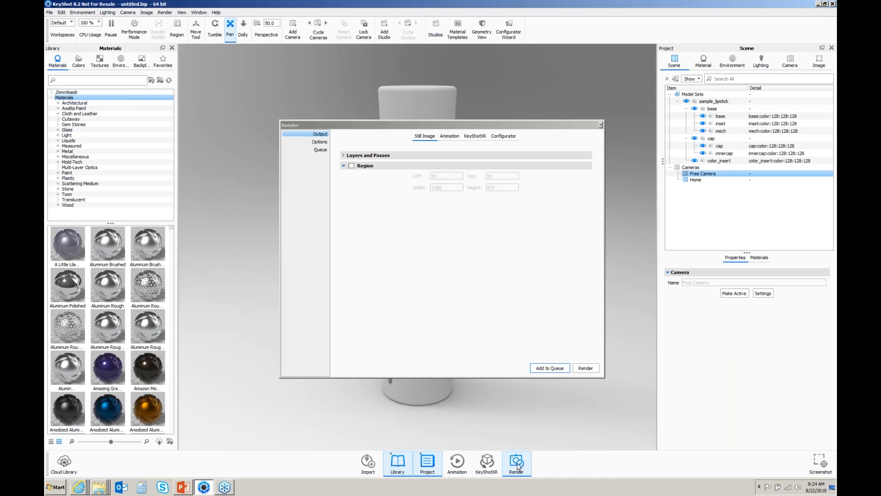
{"action": "left_click", "coordinate": [601, 125]}
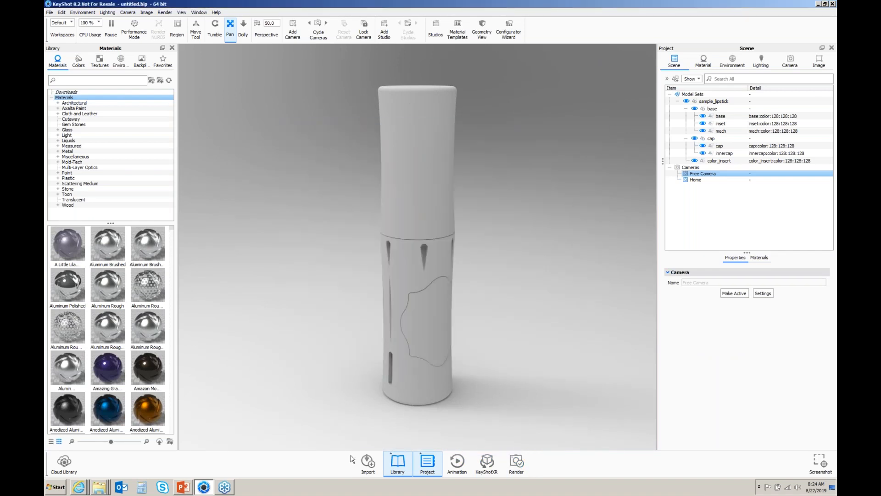
{"action": "left_click", "coordinate": [369, 463]}
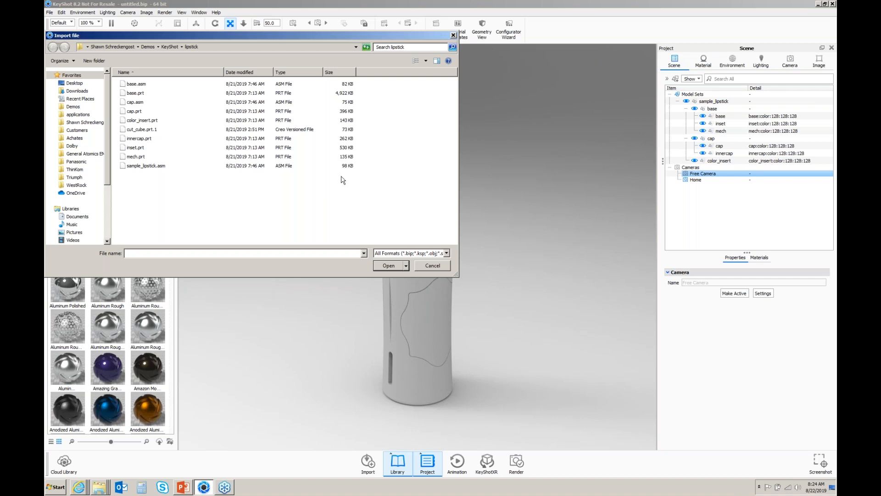
{"action": "left_click", "coordinate": [453, 36]}
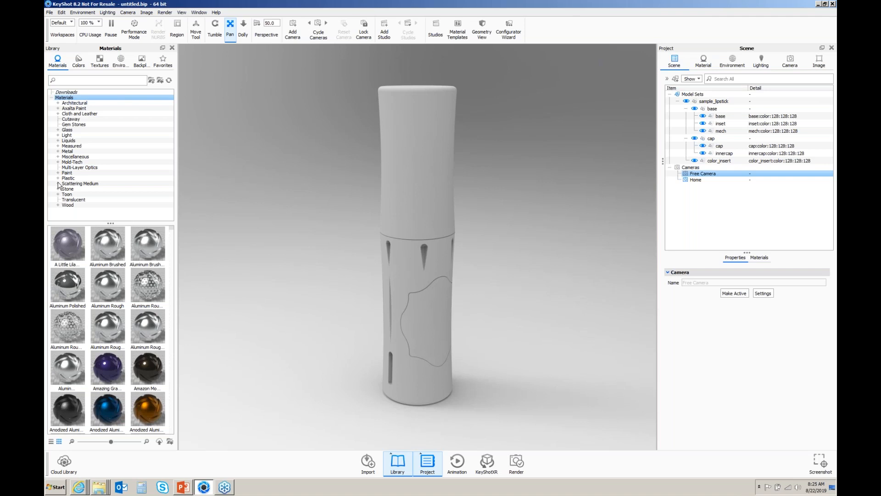
Apply Gold 24k Polished from the precious metals to the outer cap and the base part, linking the duplicate materials.
{"action": "left_click", "coordinate": [58, 152]}
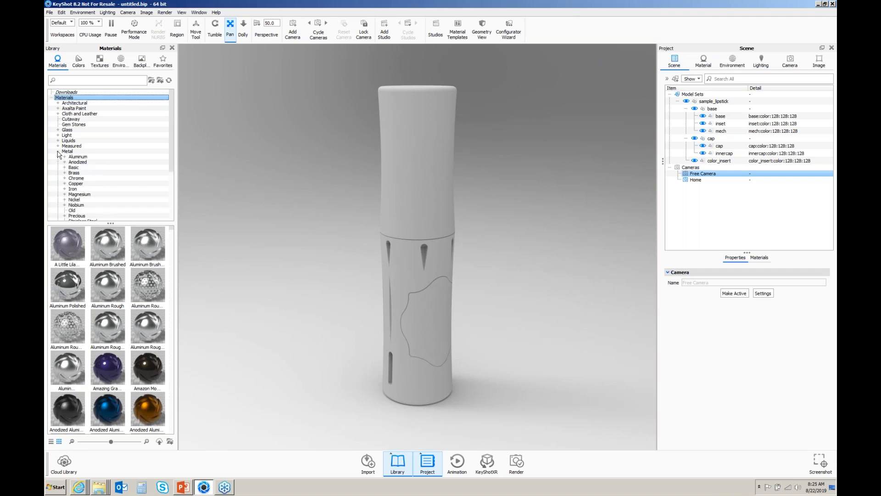
{"action": "scroll", "coordinate": [160, 152], "scroll_direction": "down", "scroll_amount": 2}
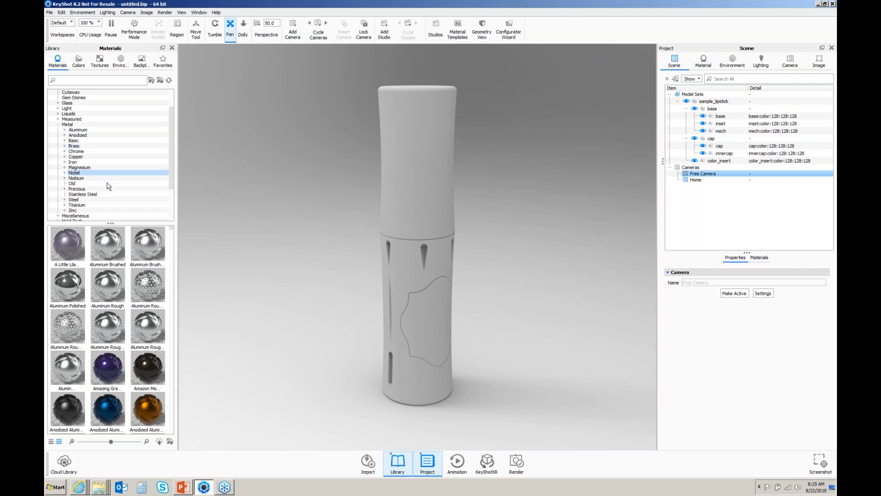
{"action": "left_click", "coordinate": [64, 190]}
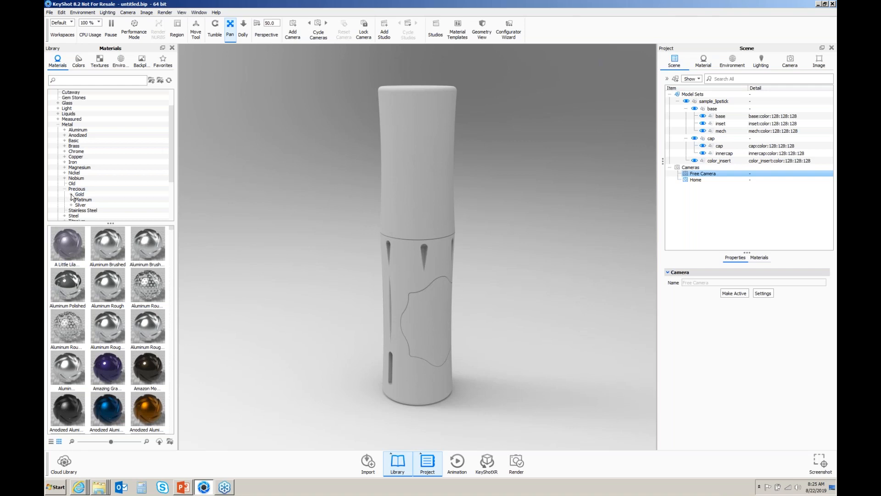
{"action": "left_click", "coordinate": [72, 196]}
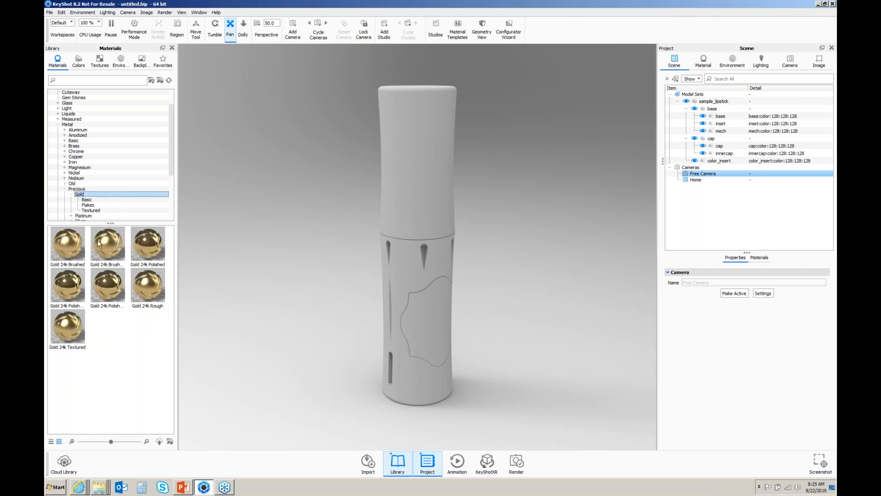
{"action": "mouse_move", "coordinate": [110, 259]}
{"action": "left_click_drag", "start_coordinate": [147, 250], "coordinate": [410, 164]}
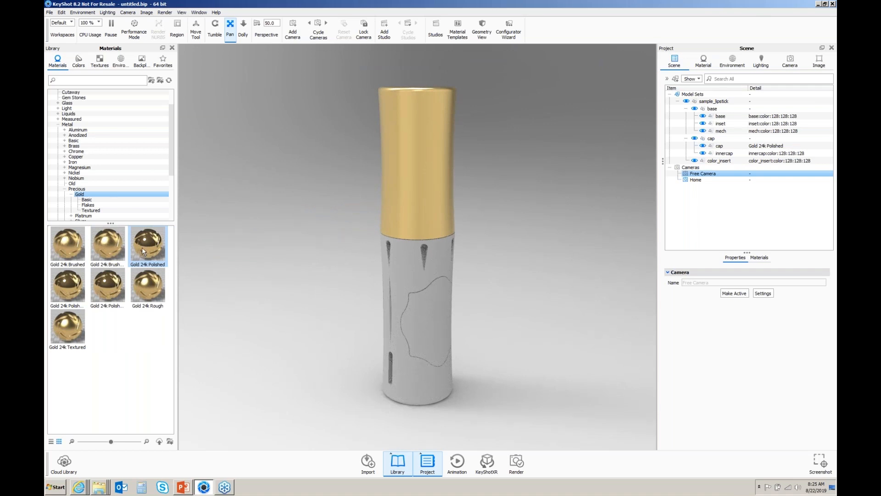
{"action": "left_click_drag", "start_coordinate": [291, 250], "coordinate": [475, 257]}
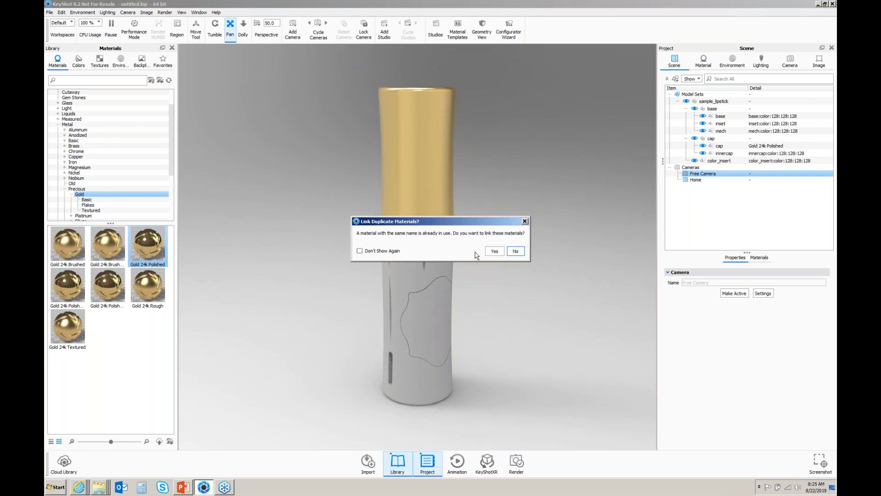
{"action": "left_click", "coordinate": [497, 254]}
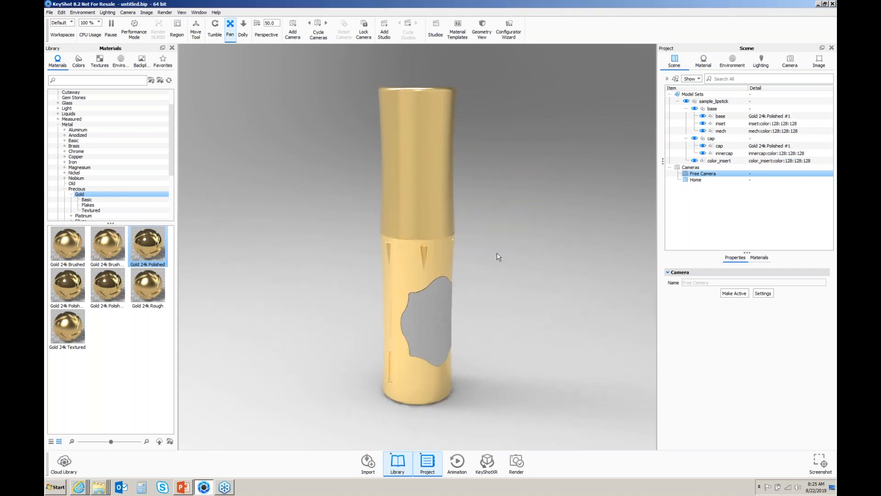
Hide the outer cap part to expose the lipstick mechanism and inner cap.
{"action": "left_click", "coordinate": [704, 147]}
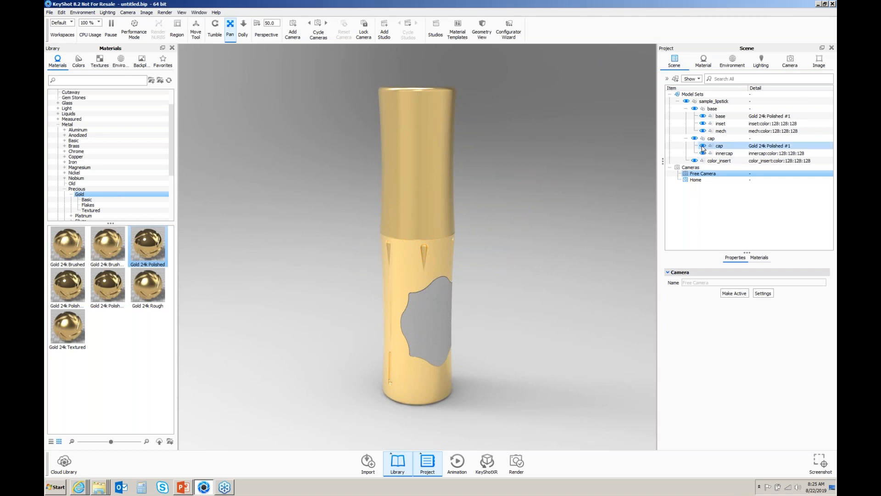
{"action": "left_click", "coordinate": [703, 146]}
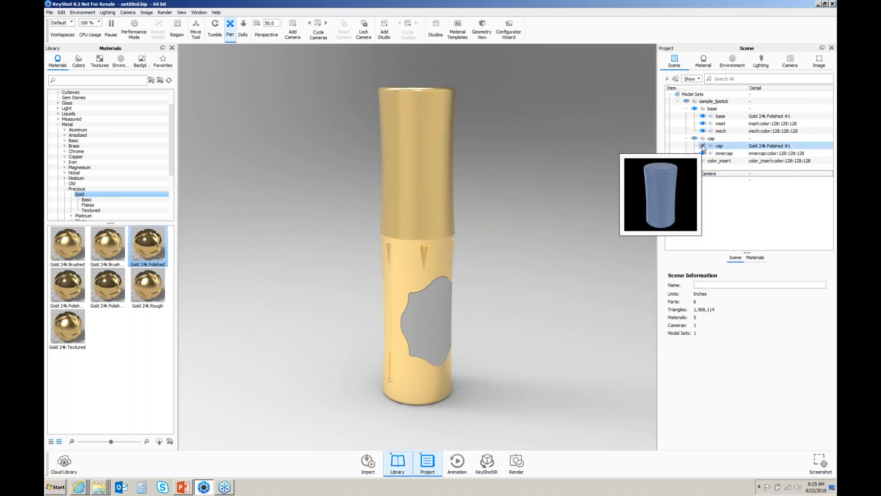
{"action": "left_click", "coordinate": [567, 171]}
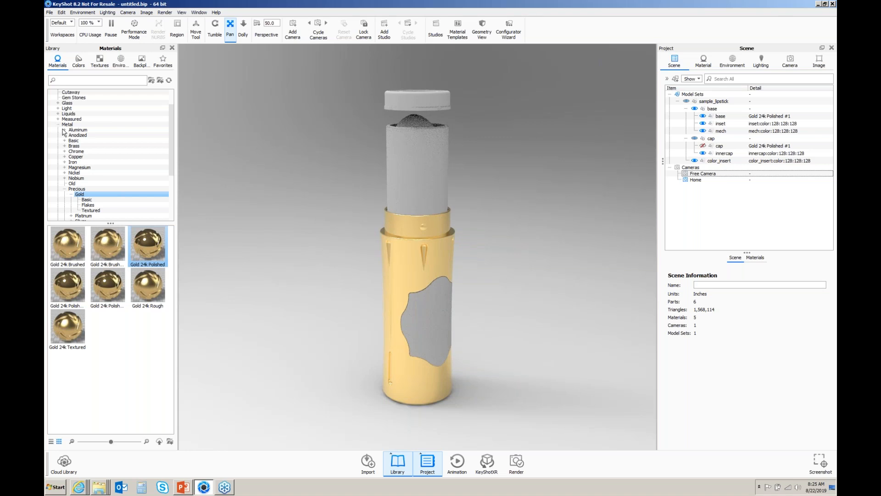
Apply Chrome Polished from the basic chrome metals to the mech and inset parts, linking the duplicate materials.
{"action": "left_click", "coordinate": [65, 152]}
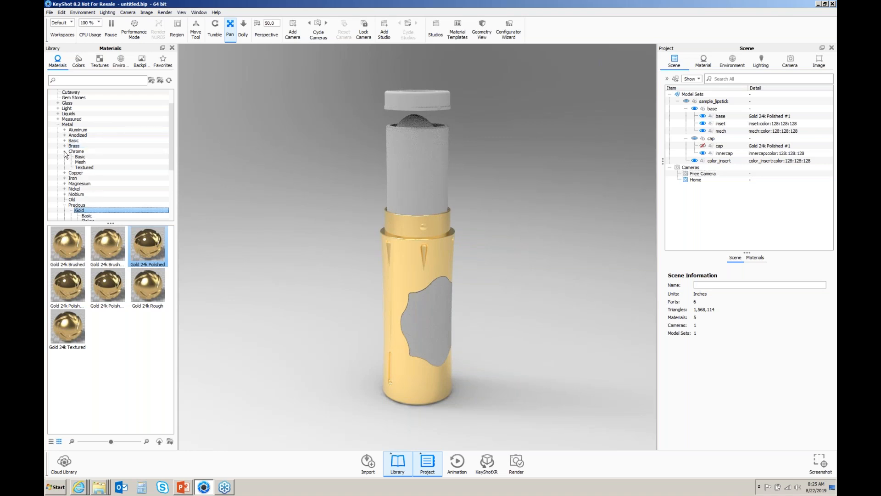
{"action": "left_click", "coordinate": [80, 157]}
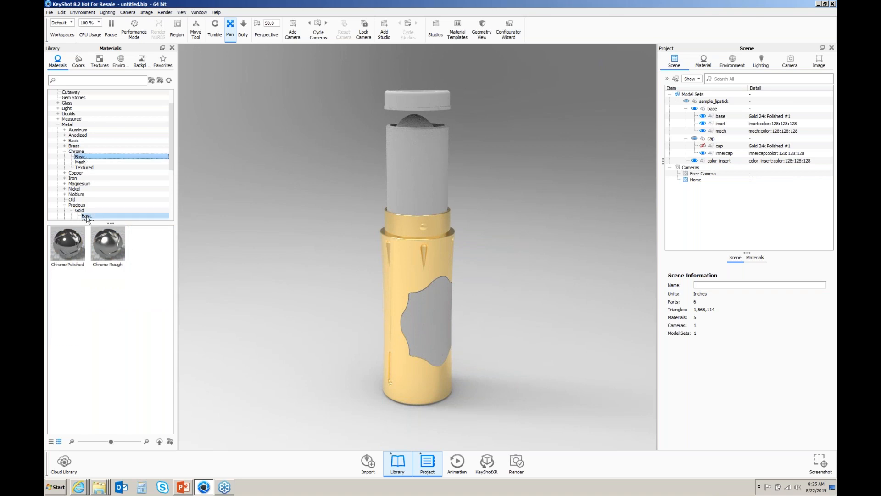
{"action": "left_click", "coordinate": [68, 249]}
{"action": "left_click_drag", "start_coordinate": [68, 244], "coordinate": [407, 167]}
{"action": "left_click_drag", "start_coordinate": [68, 248], "coordinate": [431, 318]}
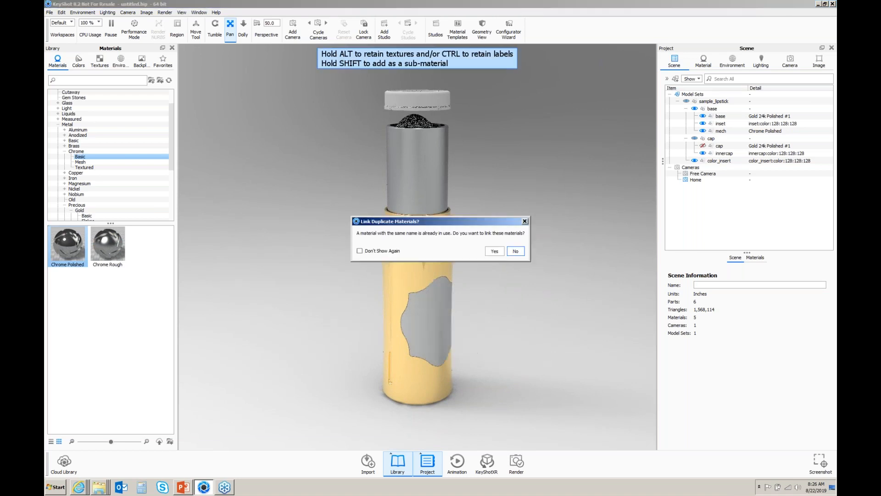
{"action": "left_click", "coordinate": [494, 251]}
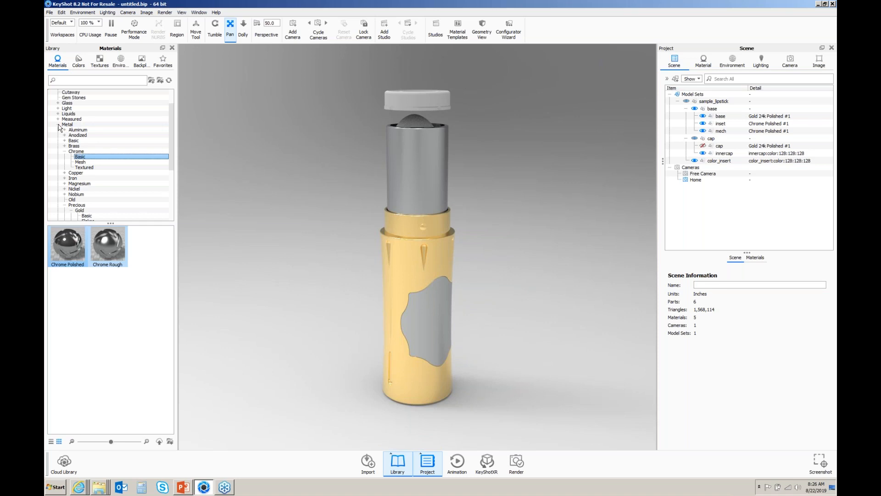
Search all materials for "clear" and apply Clear Rough Plastic White to the inner cap.
{"action": "left_click", "coordinate": [58, 124]}
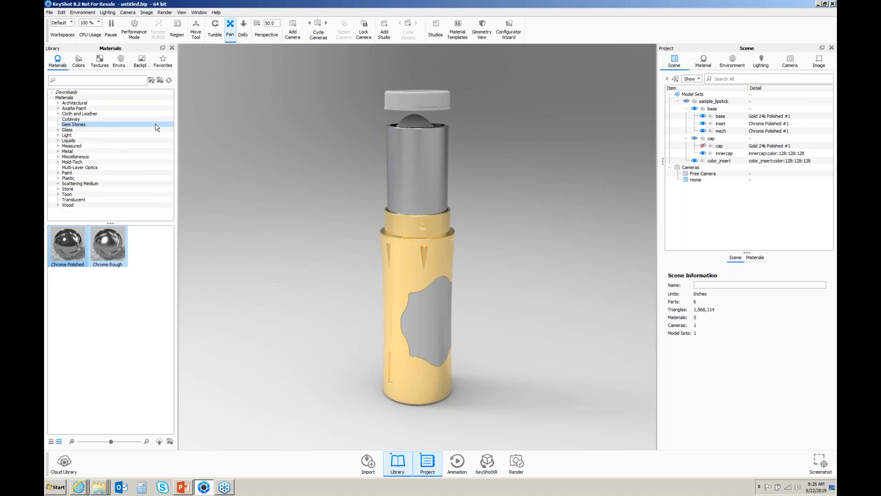
{"action": "left_click", "coordinate": [69, 98]}
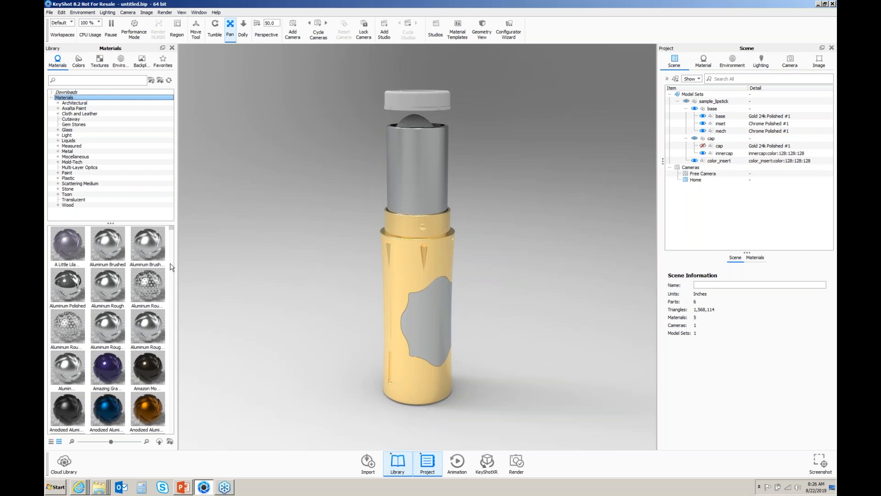
{"action": "scroll", "coordinate": [170, 267], "scroll_direction": "down", "scroll_amount": 10}
{"action": "scroll", "coordinate": [170, 255], "scroll_direction": "up", "scroll_amount": 10}
{"action": "type", "text": "clear"}
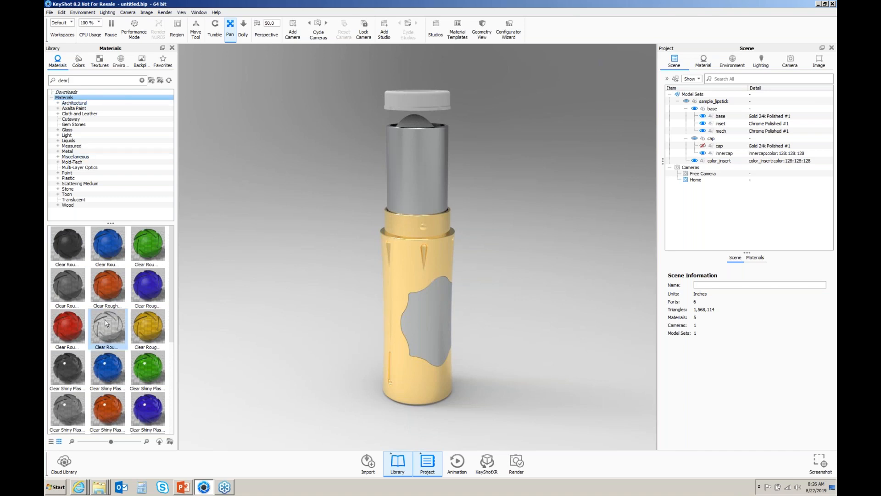
{"action": "mouse_move", "coordinate": [106, 322]}
{"action": "left_click_drag", "start_coordinate": [106, 322], "coordinate": [409, 103]}
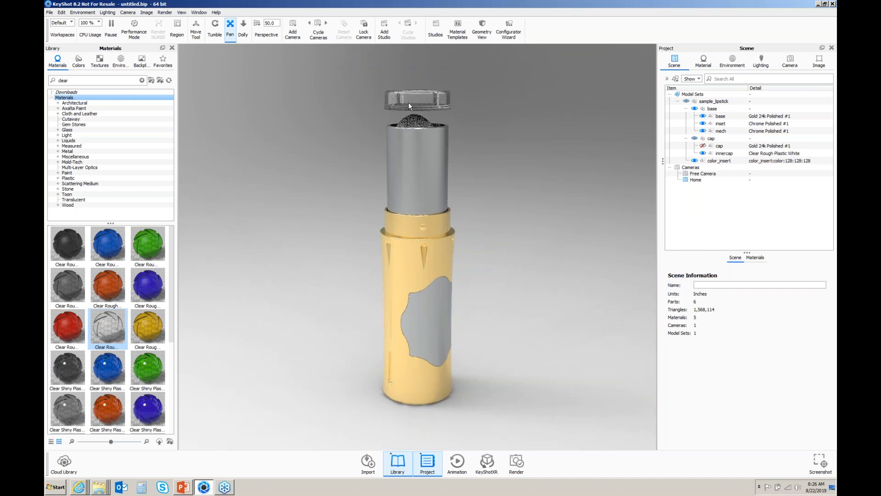
Toggle the visibility of the whole cap group, leaving it hidden.
{"action": "left_click", "coordinate": [695, 138]}
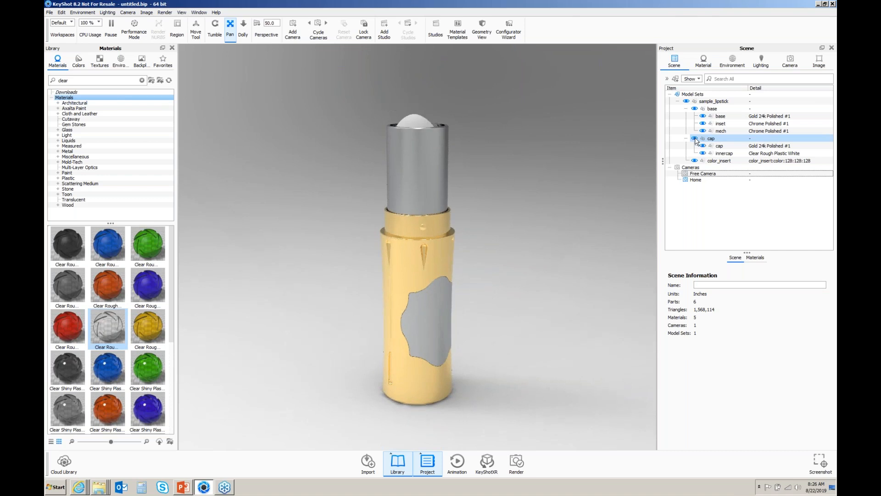
{"action": "left_click", "coordinate": [695, 138]}
{"action": "left_click", "coordinate": [696, 139]}
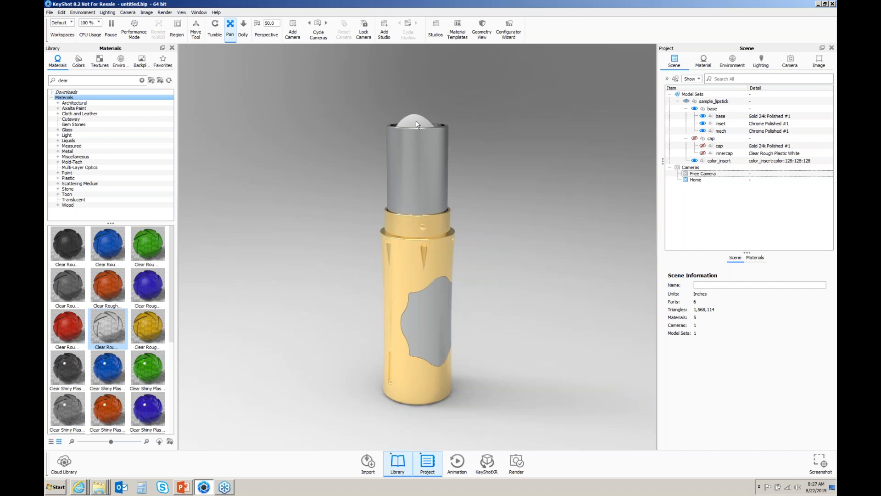
Search the material library for "brick" and apply Brick House_745636 to the color_insert part.
{"action": "double_click", "coordinate": [58, 81]}
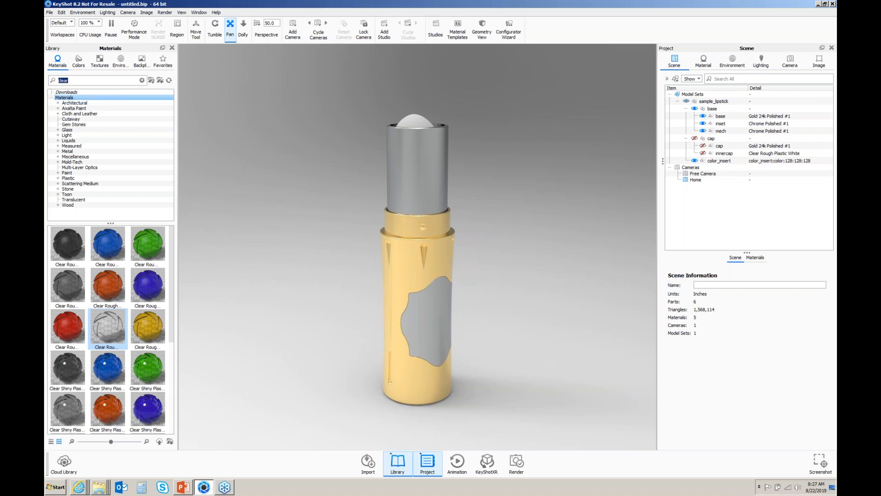
{"action": "type", "text": "bri"}
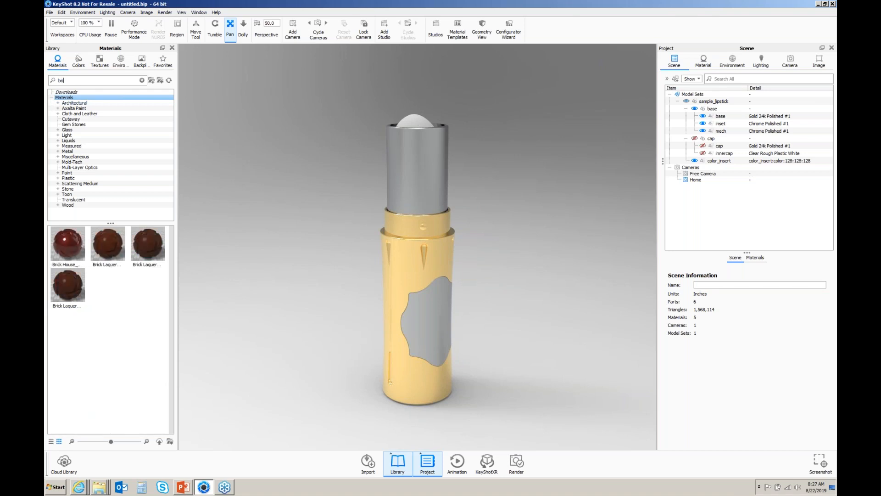
{"action": "type", "text": "ck"}
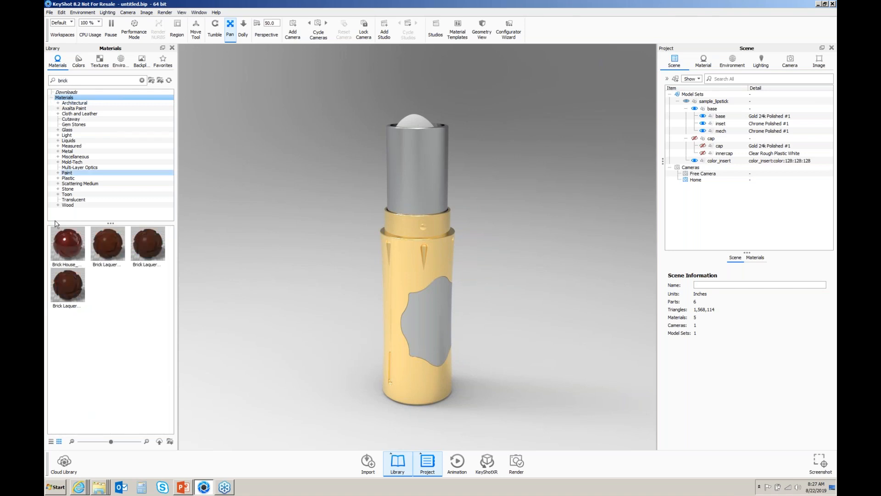
{"action": "mouse_move", "coordinate": [62, 239]}
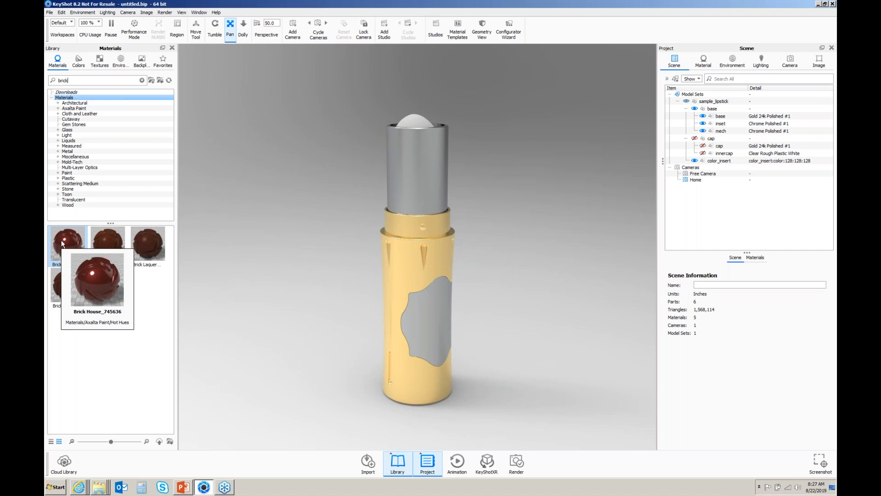
{"action": "left_click_drag", "start_coordinate": [62, 240], "coordinate": [719, 163]}
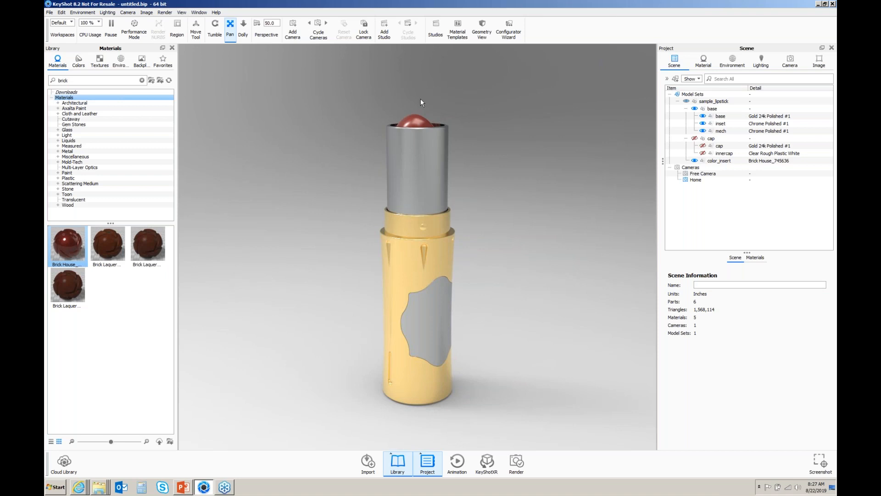
Move the color_insert part up out of the mechanism by about 0.6363 in along Y with the Move Tool.
{"action": "left_click", "coordinate": [716, 161]}
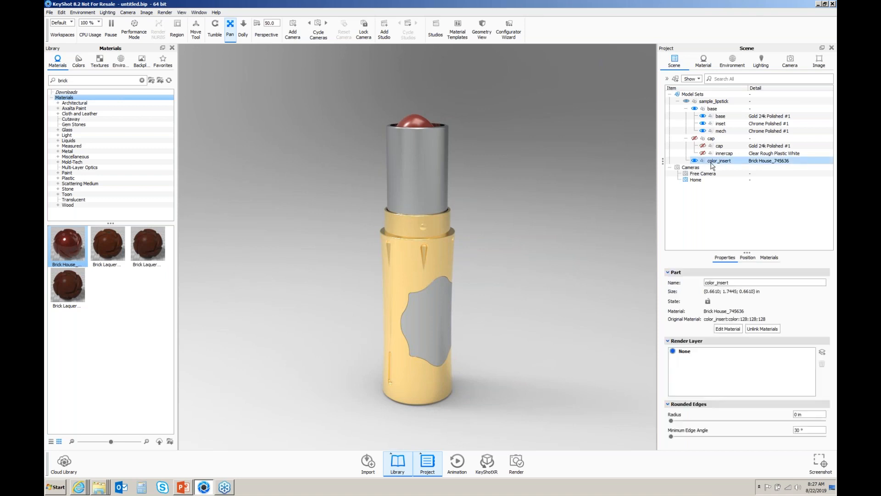
{"action": "right_click", "coordinate": [712, 163]}
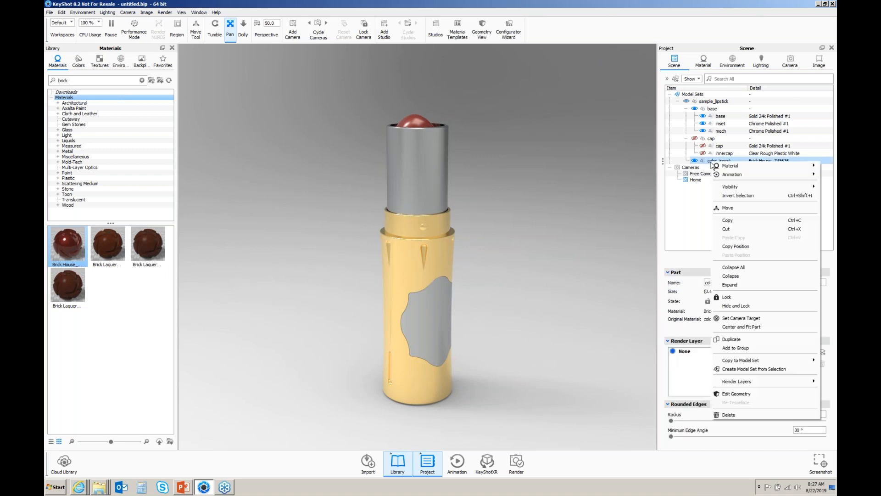
{"action": "left_click", "coordinate": [730, 208]}
{"action": "left_click_drag", "start_coordinate": [416, 127], "coordinate": [416, 74]}
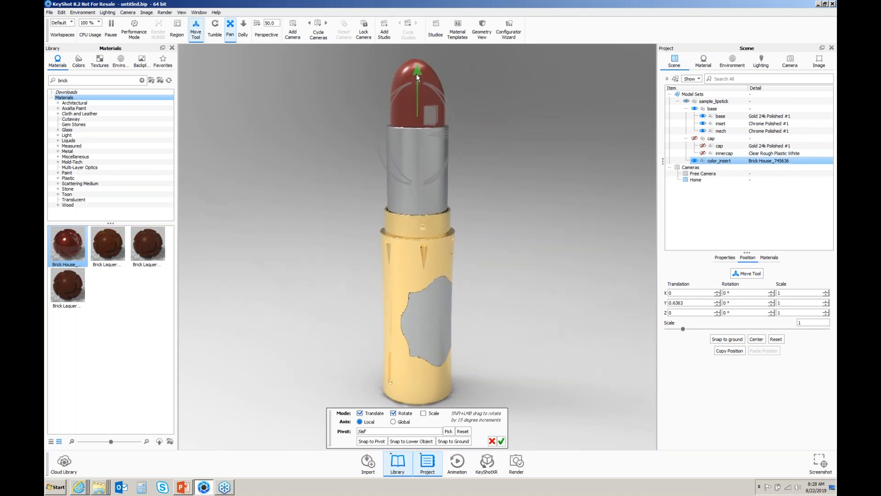
{"action": "left_click", "coordinate": [502, 441]}
Activate the Free Camera and orbit the scene until the inset plate on the base faces forward.
{"action": "left_click", "coordinate": [697, 175]}
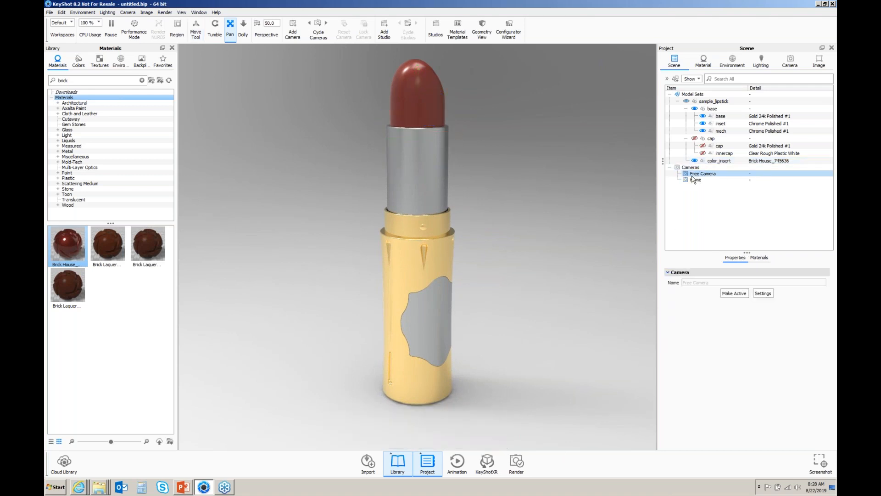
{"action": "left_click_drag", "start_coordinate": [345, 259], "coordinate": [277, 296]}
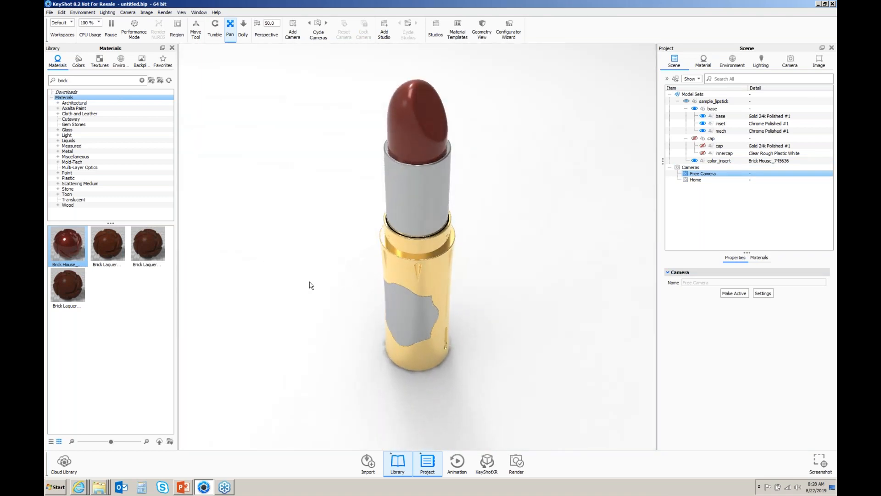
{"action": "left_click_drag", "start_coordinate": [358, 265], "coordinate": [373, 220]}
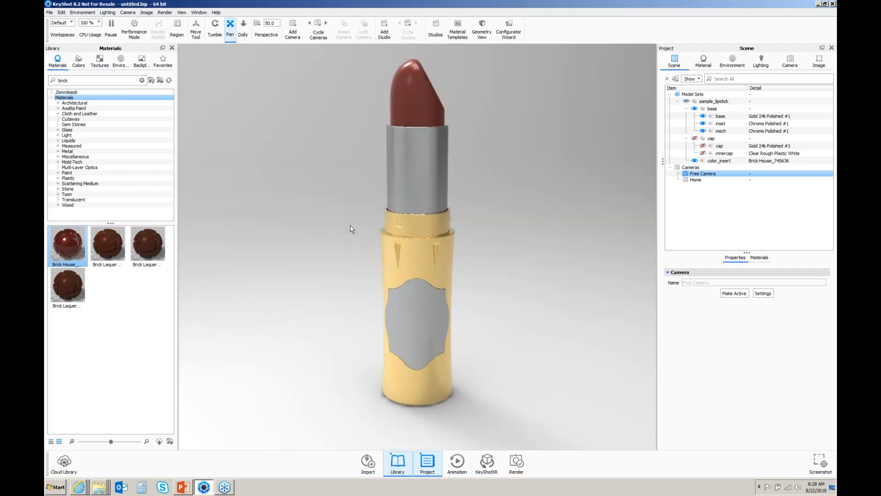
Check the render statistics overlay, hide it again, and look at the Colors and Textures libraries.
{"action": "key", "text": "h"}
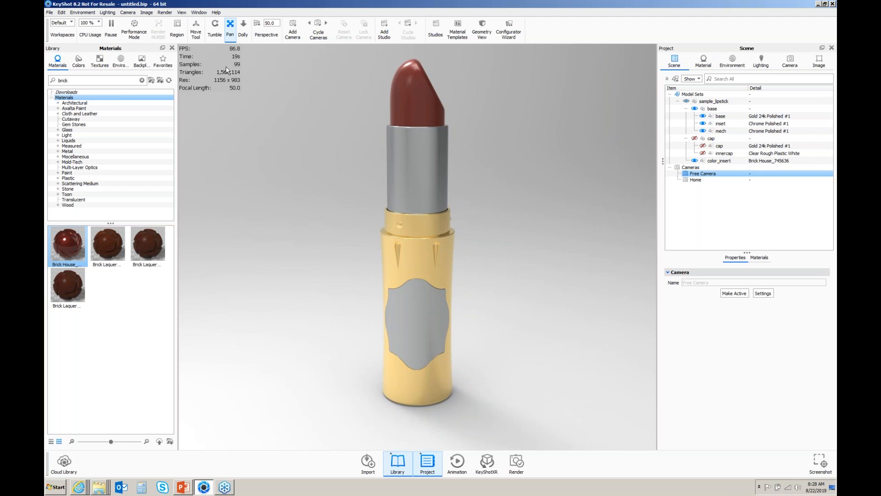
{"action": "key", "text": "h"}
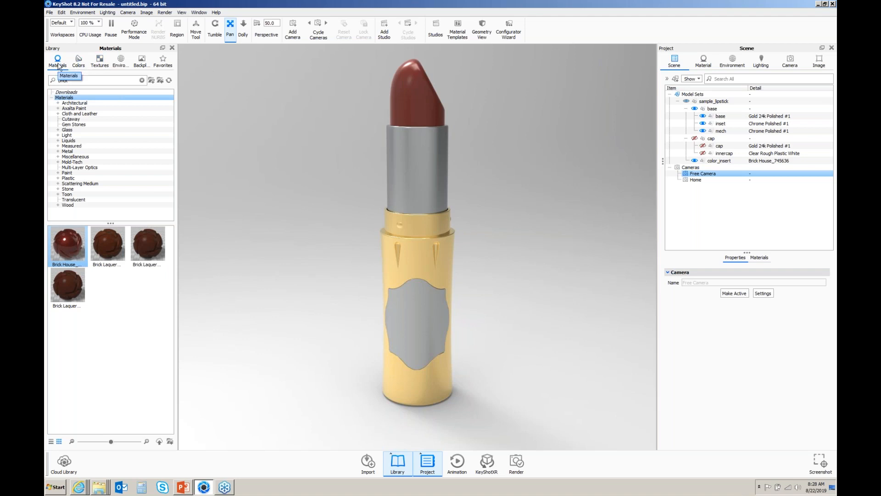
{"action": "left_click", "coordinate": [79, 61]}
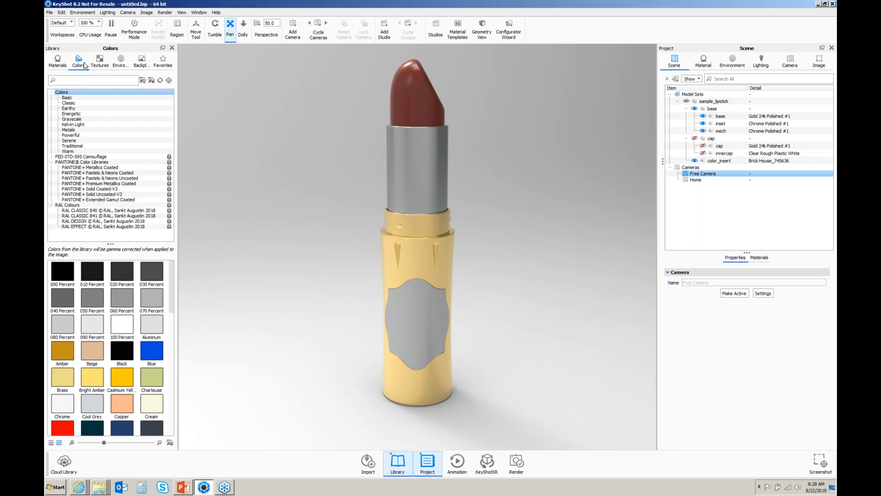
{"action": "left_click", "coordinate": [99, 61]}
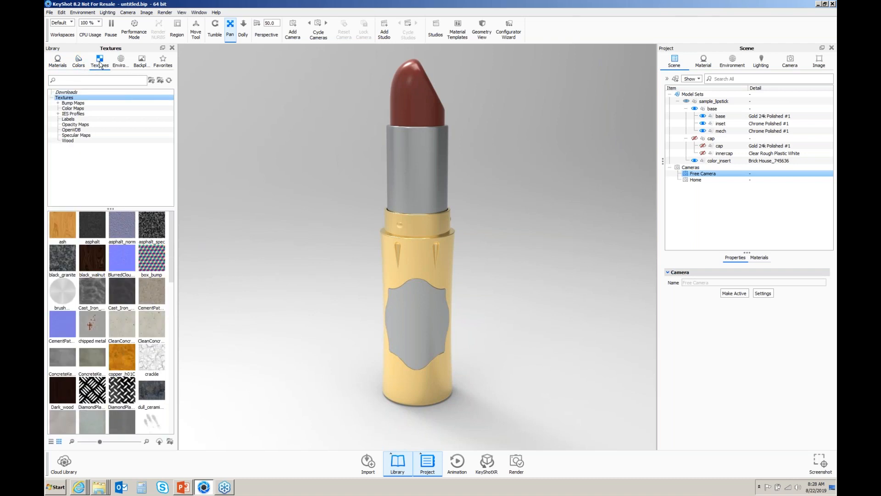
Open the Brick House_745636 material for editing and set its refraction index to 1.445 and samples to 35.
{"action": "left_click", "coordinate": [703, 62]}
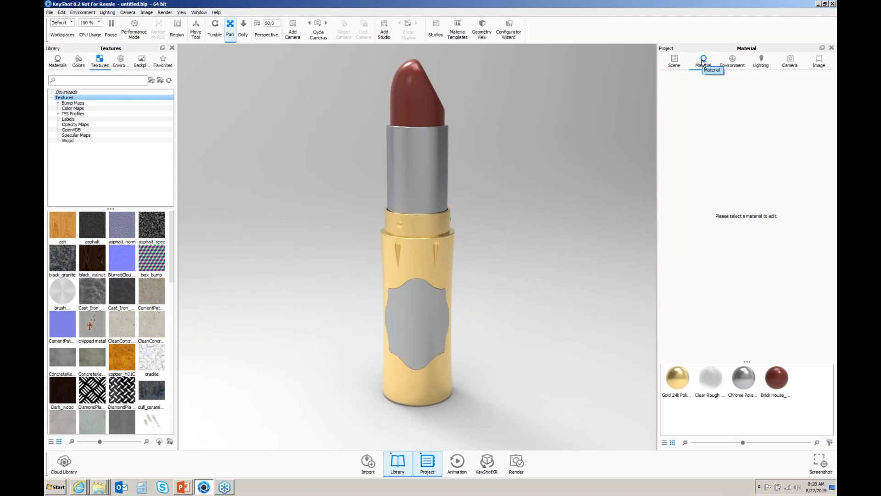
{"action": "mouse_move", "coordinate": [710, 381]}
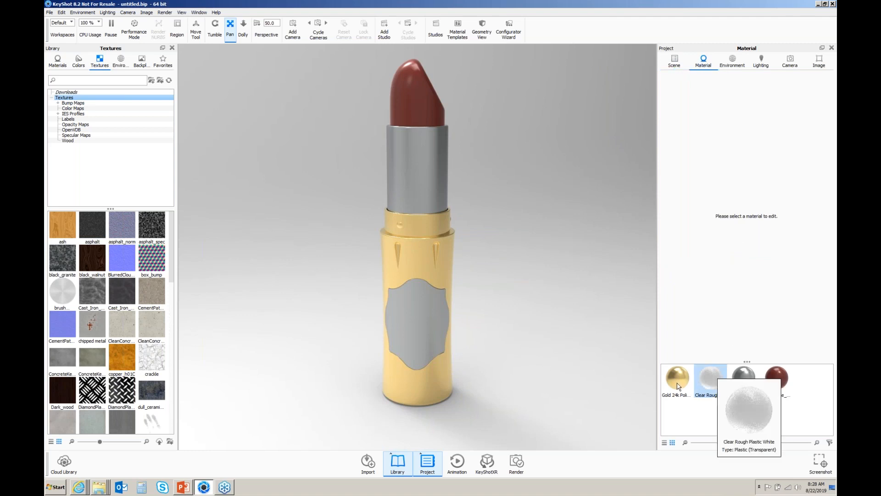
{"action": "mouse_move", "coordinate": [778, 375]}
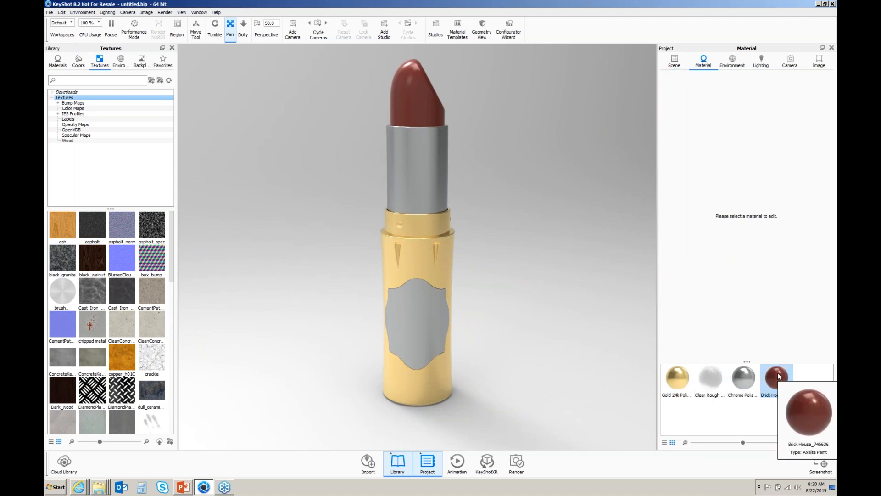
{"action": "left_click", "coordinate": [779, 377]}
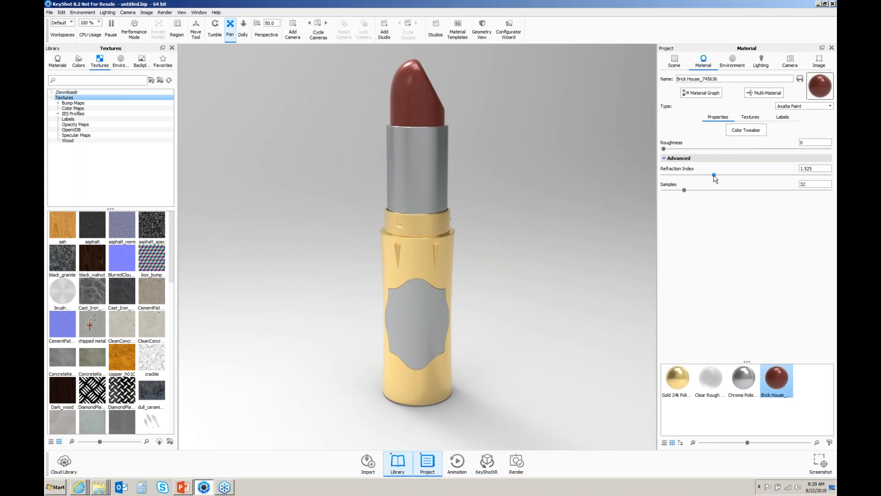
{"action": "mouse_move", "coordinate": [714, 177]}
{"action": "left_mouse_down"}
{"action": "mouse_move", "coordinate": [697, 179]}
{"action": "mouse_move", "coordinate": [710, 178]}
{"action": "left_mouse_up"}
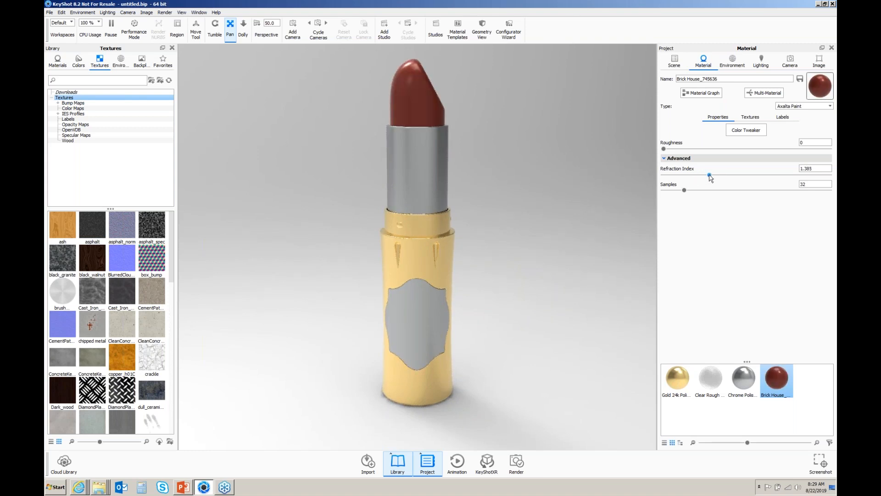
{"action": "left_click_drag", "start_coordinate": [711, 178], "coordinate": [713, 178]}
{"action": "mouse_move", "coordinate": [684, 190]}
{"action": "left_mouse_down"}
{"action": "mouse_move", "coordinate": [676, 193]}
{"action": "mouse_move", "coordinate": [688, 191]}
{"action": "left_mouse_up"}
Examine the Brick House material's Axalta Color Tweaker, texture and label options without changing them.
{"action": "left_click", "coordinate": [748, 131]}
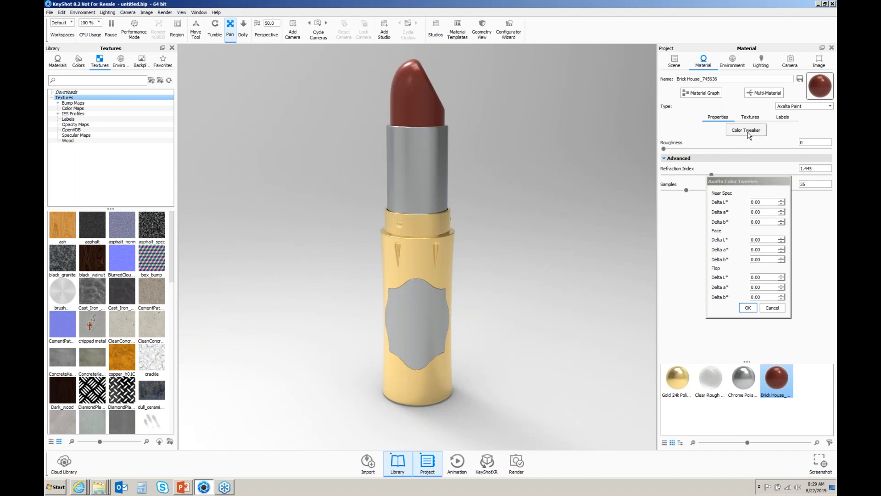
{"action": "left_click", "coordinate": [772, 308]}
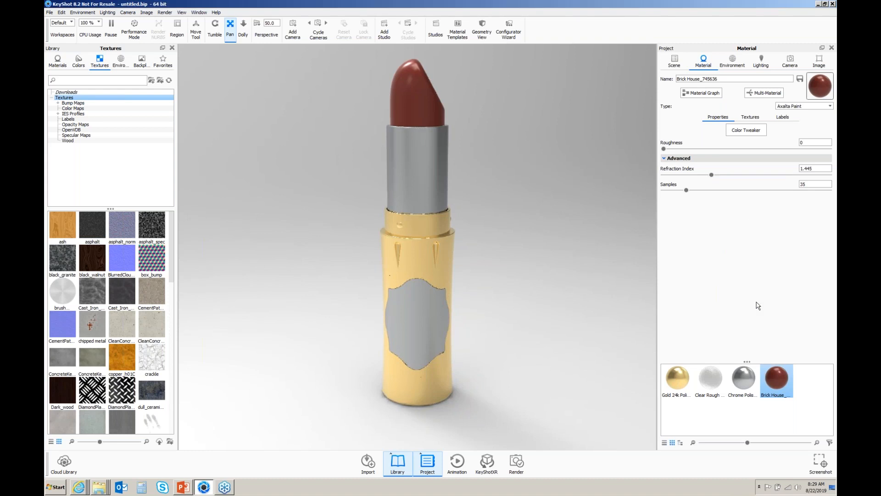
{"action": "left_click", "coordinate": [750, 118]}
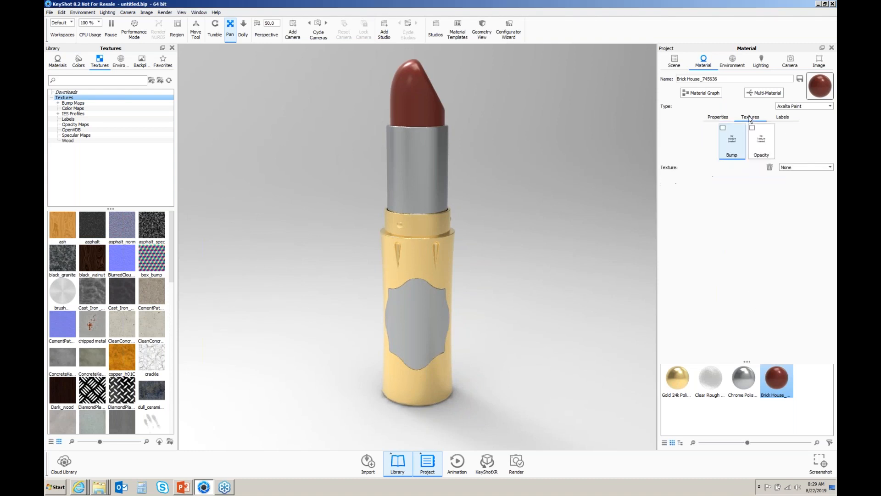
{"action": "left_click", "coordinate": [784, 119]}
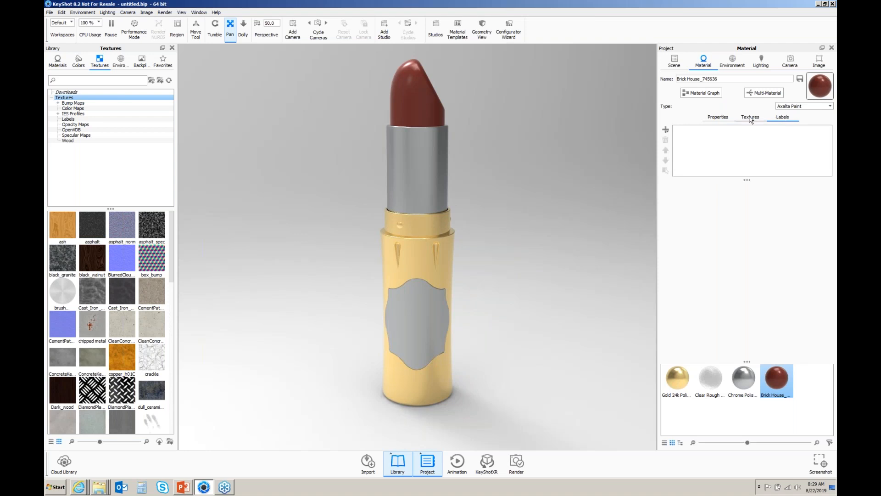
{"action": "left_click", "coordinate": [715, 121]}
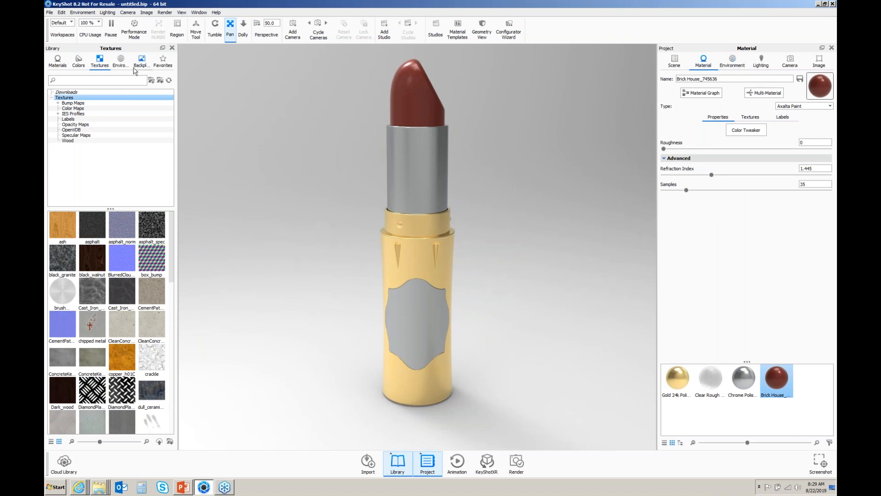
Display the environment library and zoom out until the whole environment sphere around the lipstick is in view.
{"action": "left_click", "coordinate": [118, 64]}
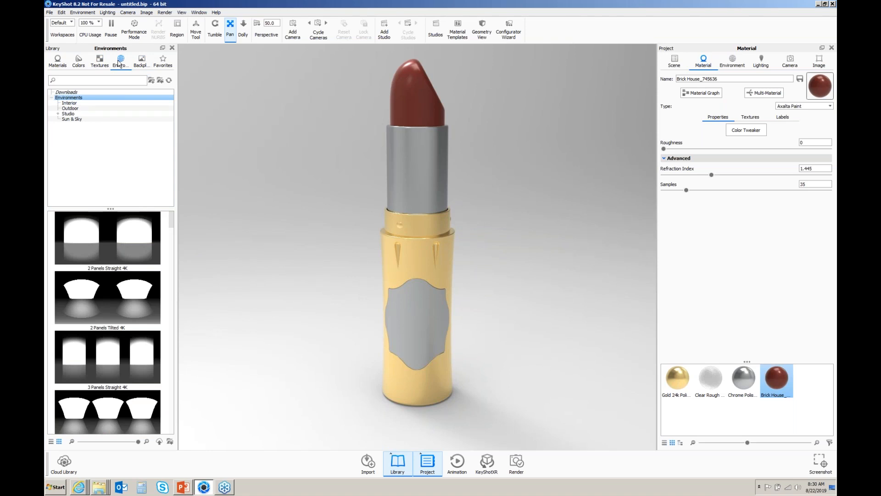
{"action": "scroll", "coordinate": [438, 232], "scroll_direction": "up", "scroll_amount": 2}
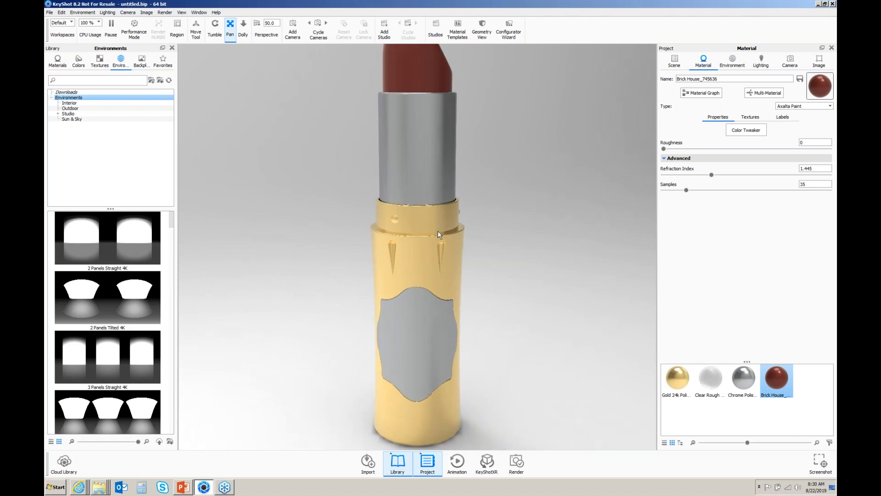
{"action": "scroll", "coordinate": [438, 235], "scroll_direction": "down", "scroll_amount": 5}
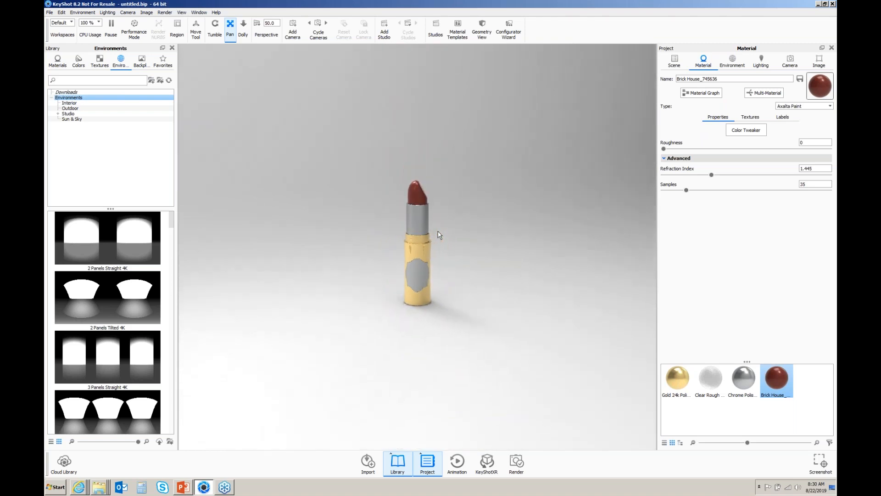
{"action": "scroll", "coordinate": [438, 235], "scroll_direction": "down", "scroll_amount": 2}
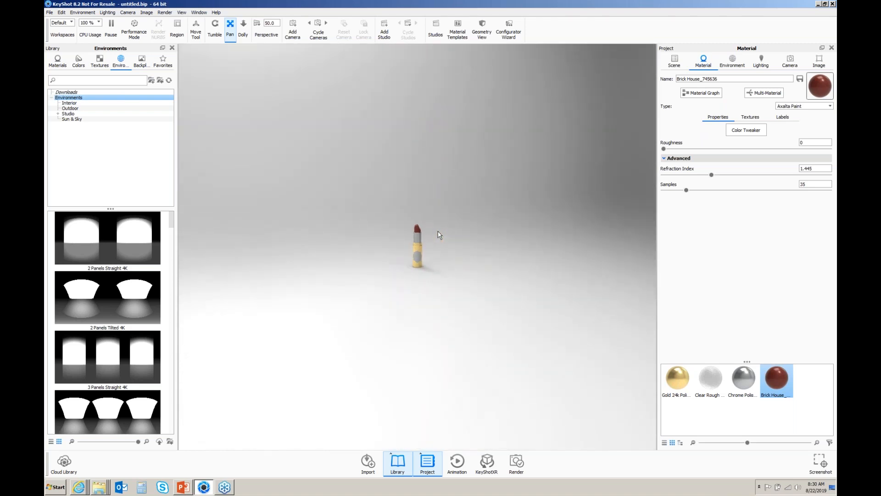
{"action": "scroll", "coordinate": [438, 236], "scroll_direction": "down", "scroll_amount": 5}
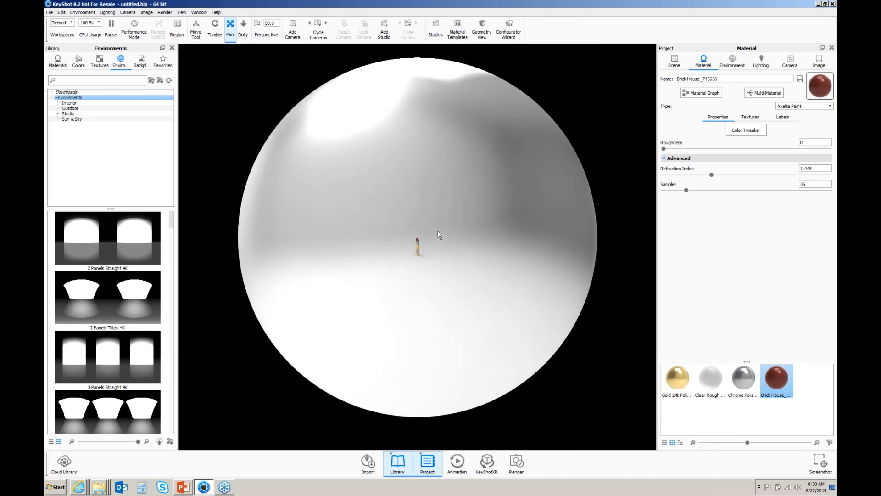
Show the current environment's settings and look through the Interior, Outdoor, Studio and Sun & Sky environment categories.
{"action": "left_click", "coordinate": [733, 60]}
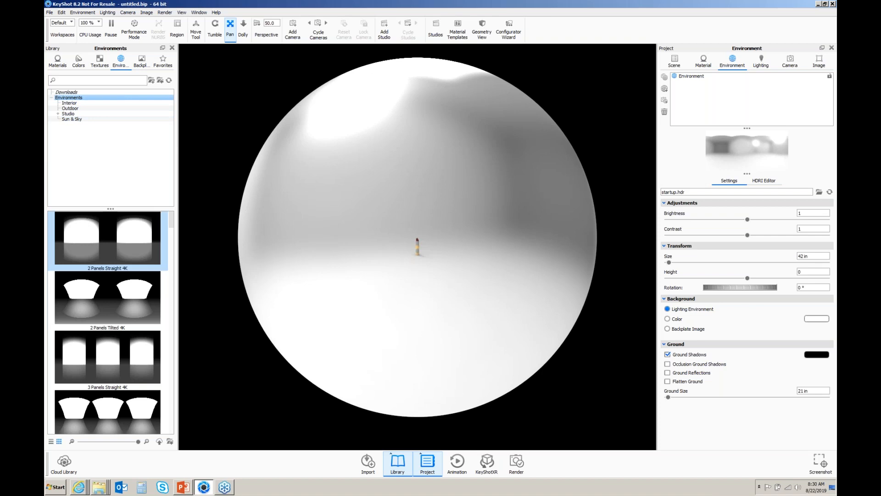
{"action": "mouse_move", "coordinate": [122, 265]}
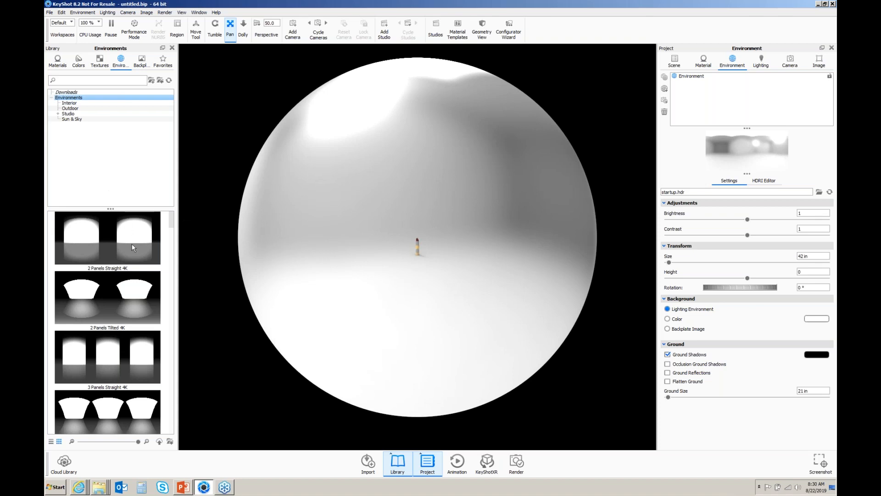
{"action": "left_click", "coordinate": [70, 104]}
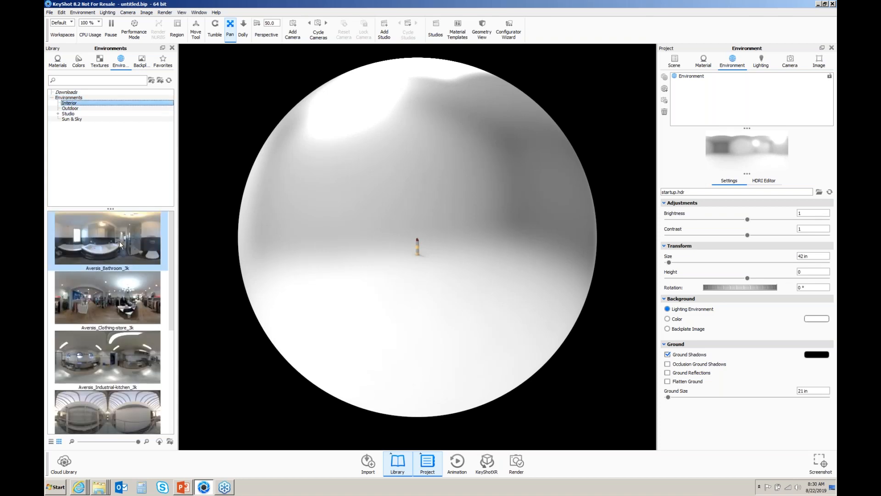
{"action": "left_click", "coordinate": [83, 110]}
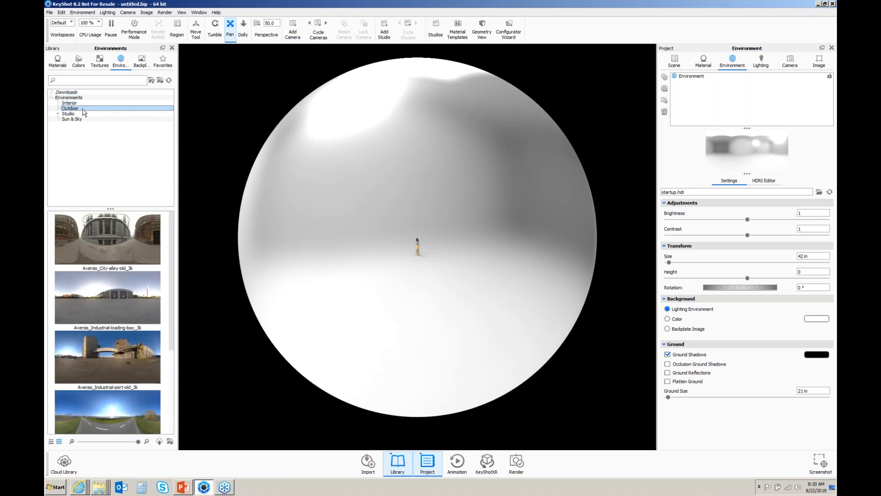
{"action": "left_click", "coordinate": [69, 113]}
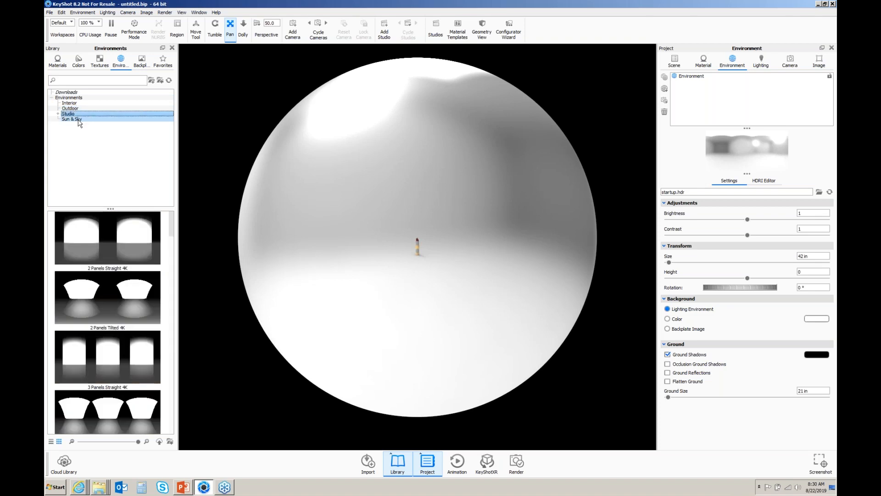
{"action": "left_click", "coordinate": [74, 119]}
{"action": "left_click", "coordinate": [70, 111]}
{"action": "left_click", "coordinate": [69, 104]}
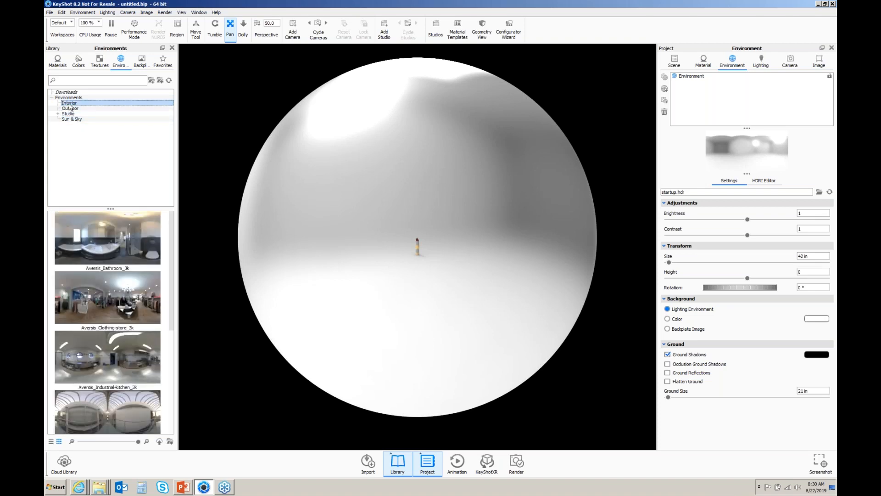
Apply the Aversis_Bathroom_3k interior environment to the scene with the lipstick in close view.
{"action": "scroll", "coordinate": [461, 255], "scroll_direction": "down", "scroll_amount": 3}
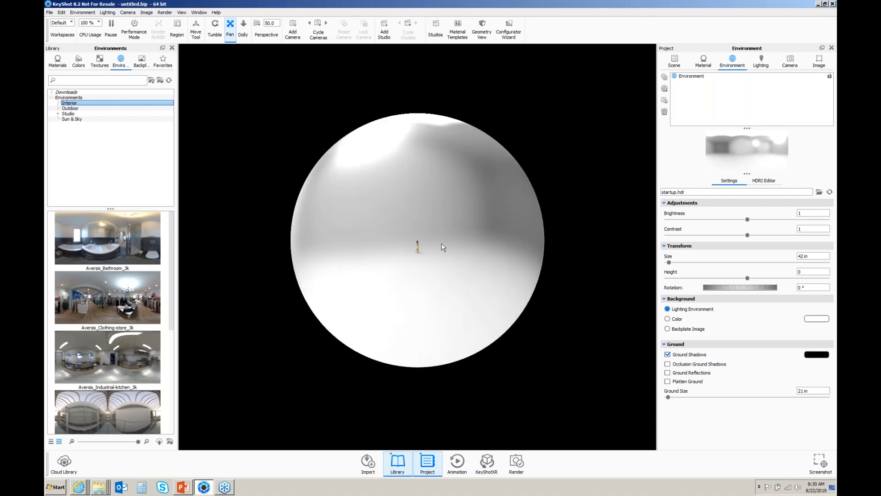
{"action": "scroll", "coordinate": [436, 247], "scroll_direction": "up", "scroll_amount": 5}
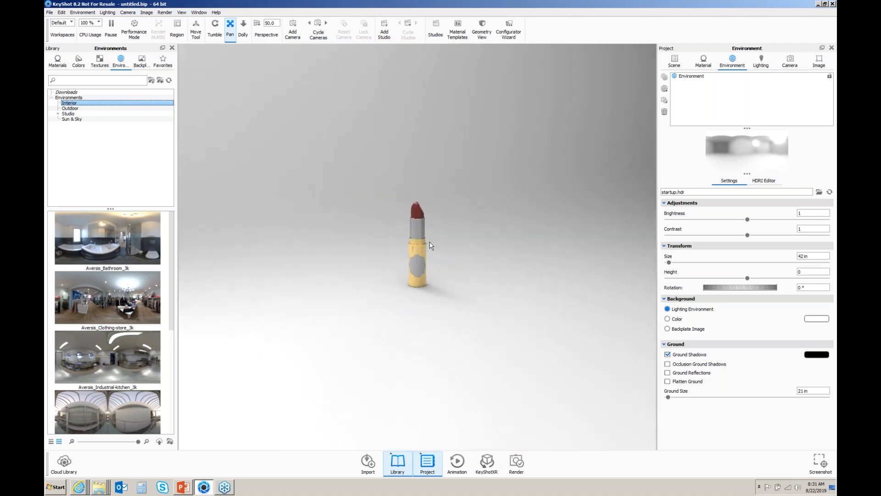
{"action": "scroll", "coordinate": [431, 245], "scroll_direction": "up", "scroll_amount": 5}
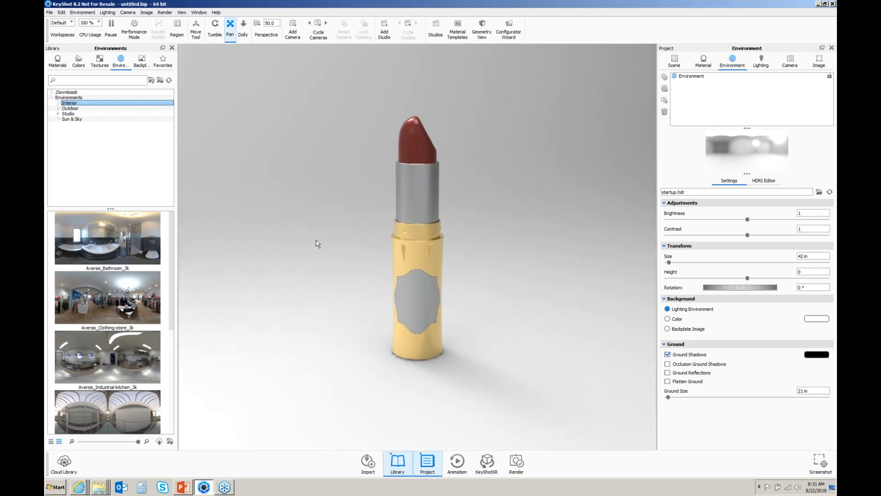
{"action": "left_click_drag", "start_coordinate": [124, 228], "coordinate": [313, 225]}
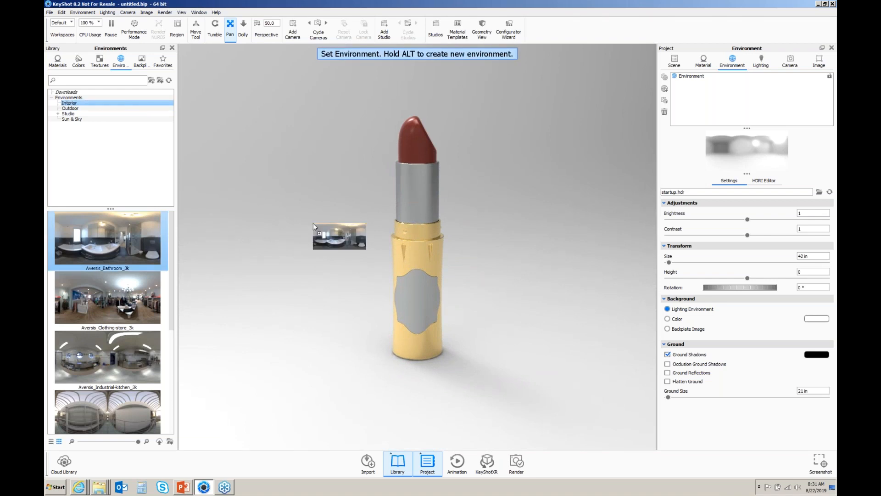
{"action": "left_click_drag", "start_coordinate": [313, 223], "coordinate": [313, 220]}
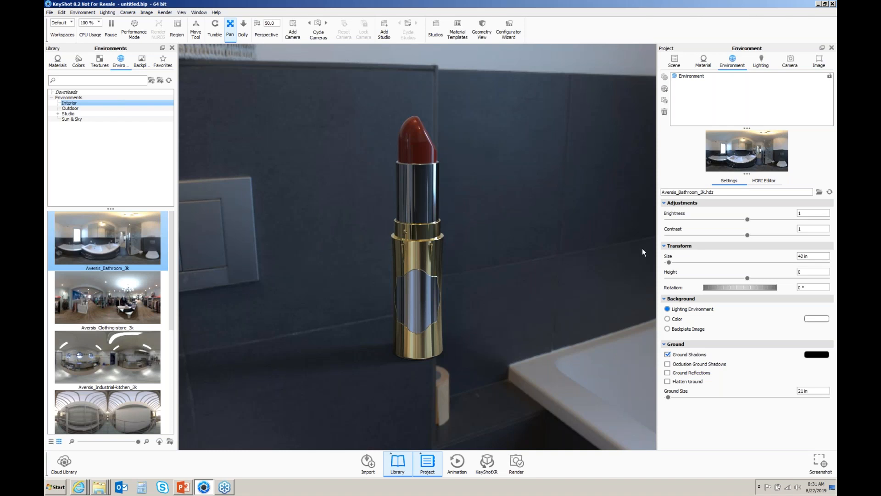
Rotate the bathroom environment to 165° and raise its height to 0.161 so the lipstick stands on the sink counter.
{"action": "left_click_drag", "start_coordinate": [712, 289], "coordinate": [749, 282]}
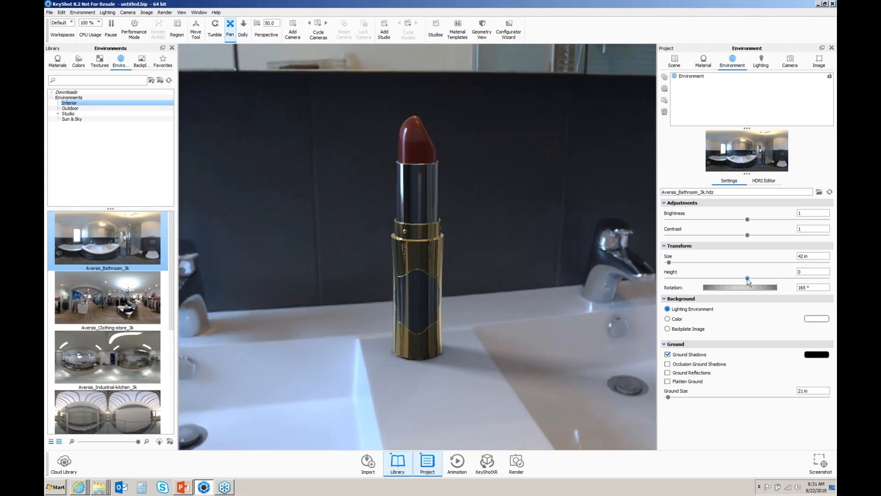
{"action": "left_click_drag", "start_coordinate": [748, 282], "coordinate": [774, 279]}
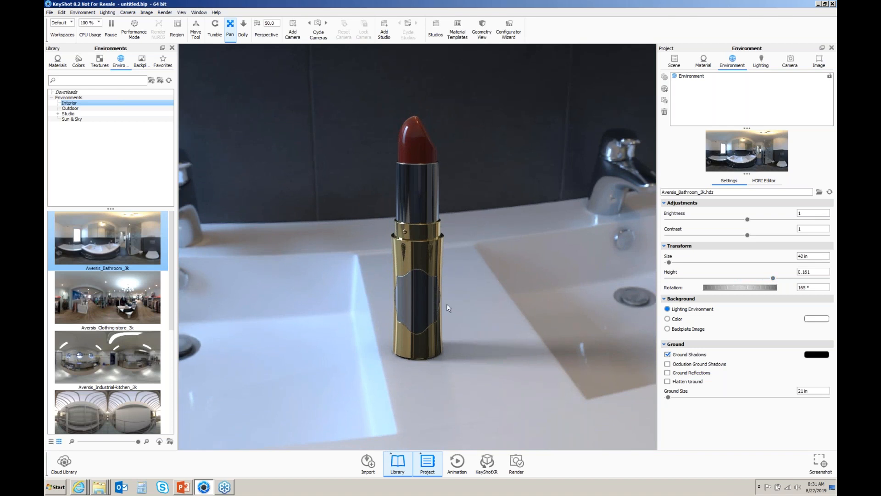
Set the camera perspective to 117.9 and frame the lipstick from above on the counter between the two basins.
{"action": "scroll", "coordinate": [449, 309], "scroll_direction": "down", "scroll_amount": 2}
{"action": "scroll", "coordinate": [448, 304], "scroll_direction": "down", "scroll_amount": 2}
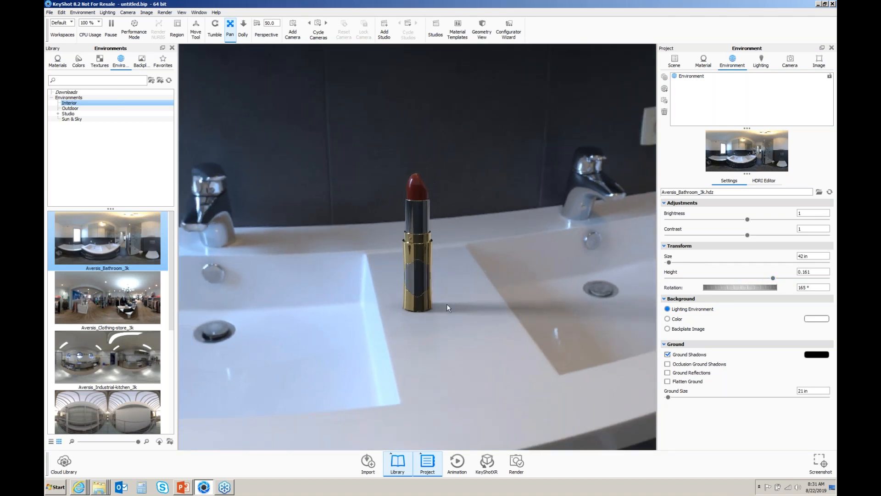
{"action": "scroll", "coordinate": [448, 305], "scroll_direction": "down", "scroll_amount": 2}
{"action": "scroll", "coordinate": [448, 308], "scroll_direction": "down", "scroll_amount": 2}
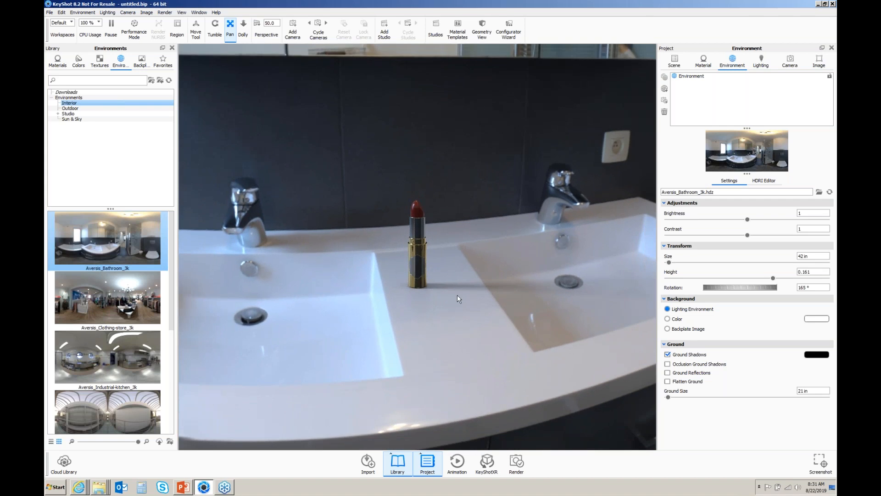
{"action": "scroll", "coordinate": [457, 295], "scroll_direction": "up", "scroll_amount": 5}
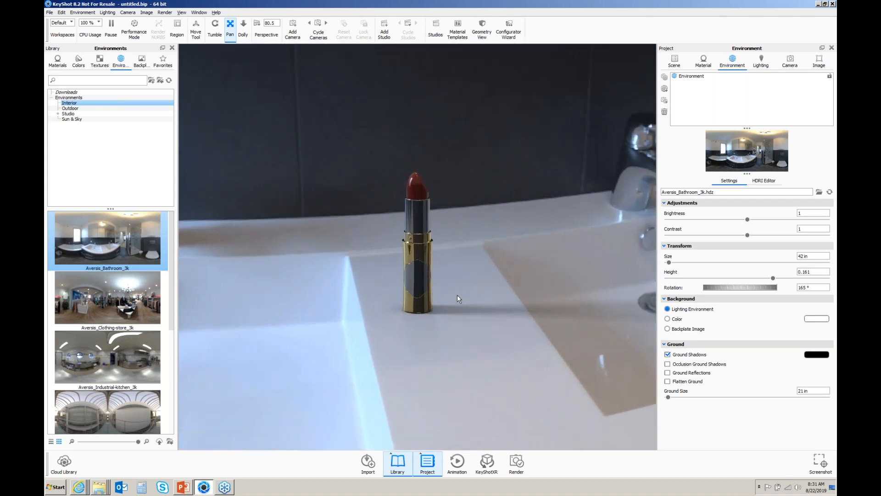
{"action": "scroll", "coordinate": [458, 295], "scroll_direction": "down", "scroll_amount": 3}
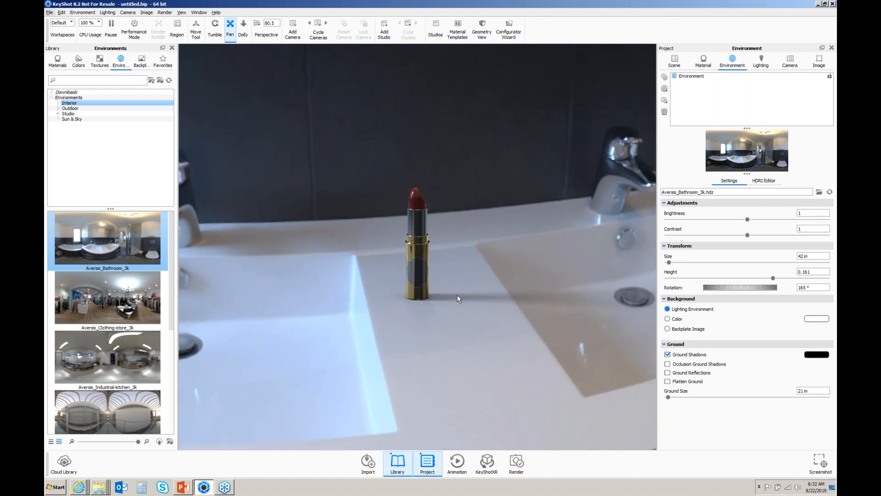
{"action": "scroll", "coordinate": [457, 295], "scroll_direction": "down", "scroll_amount": 1}
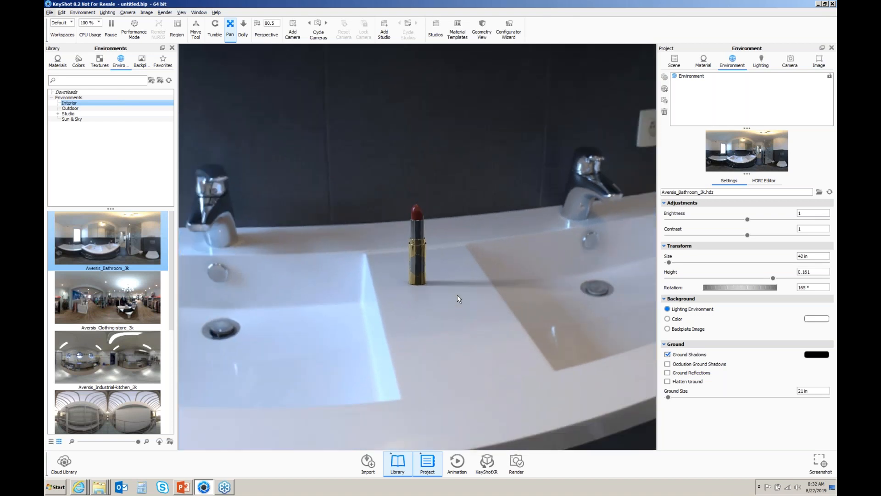
{"action": "scroll", "coordinate": [457, 296], "scroll_direction": "up", "scroll_amount": 3}
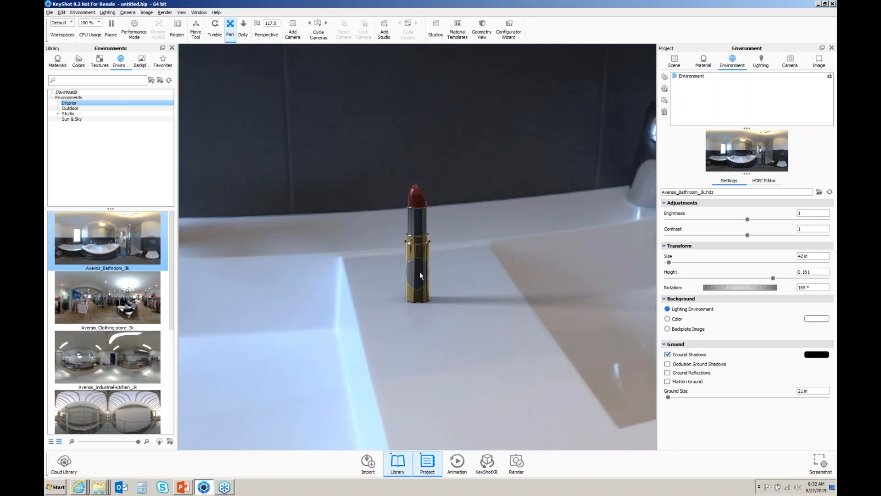
{"action": "left_click_drag", "start_coordinate": [418, 274], "coordinate": [450, 299]}
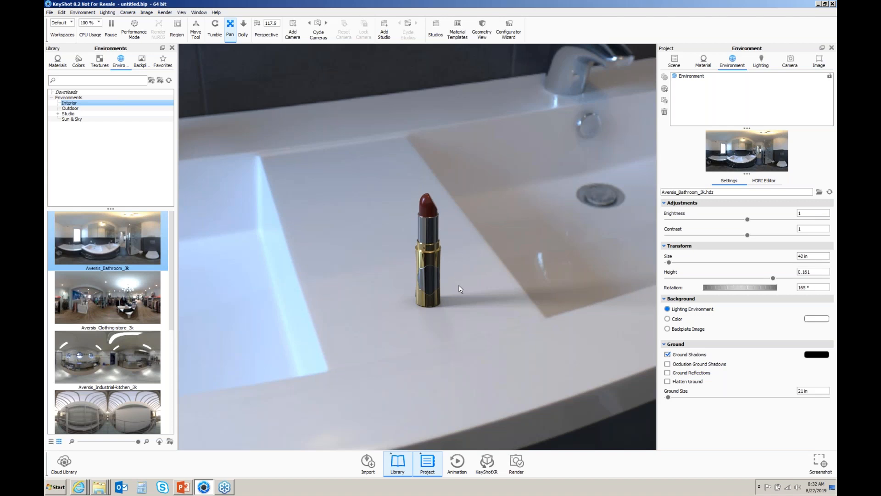
Lay the sample_lipstick group on its side with the Move Tool, rotated 30° in X and 90° in Z, and snap it to the ground.
{"action": "left_click", "coordinate": [680, 64]}
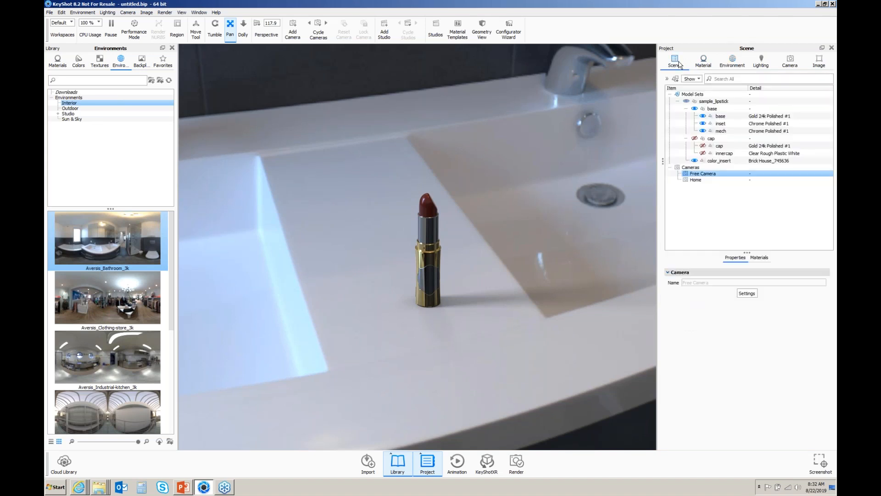
{"action": "left_click", "coordinate": [712, 102]}
{"action": "right_click", "coordinate": [712, 102]}
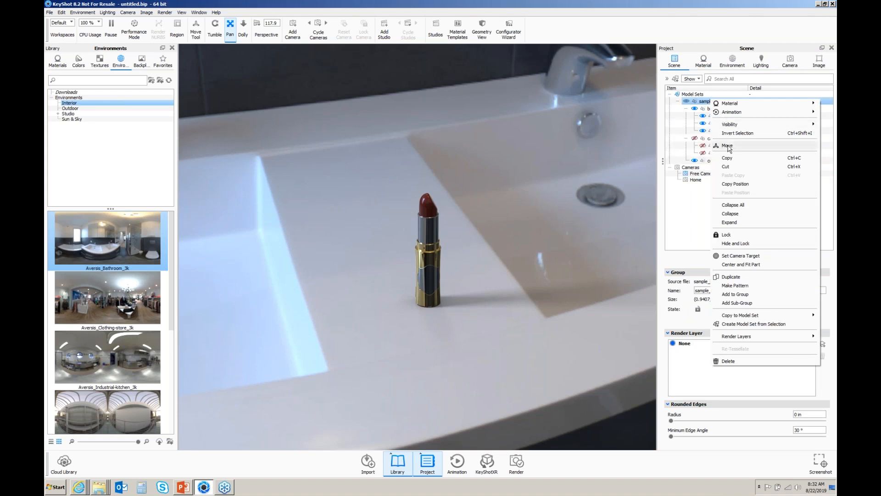
{"action": "left_click", "coordinate": [729, 146]}
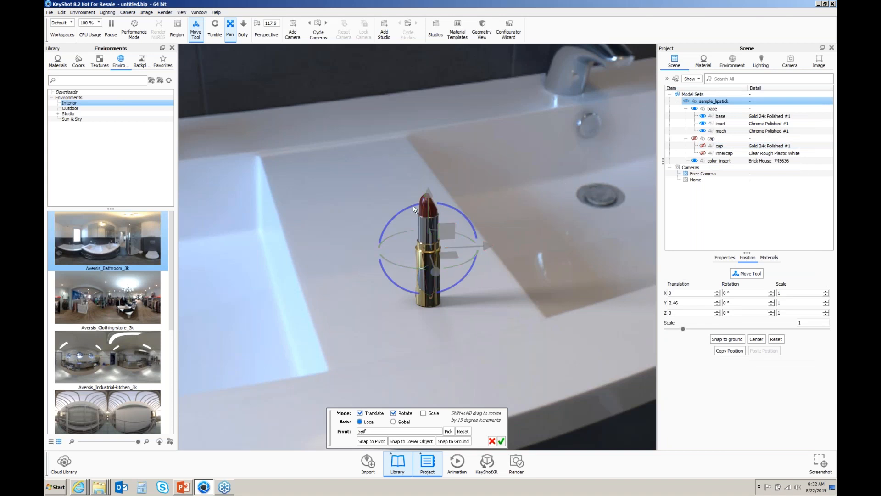
{"action": "left_click_drag", "start_coordinate": [404, 208], "coordinate": [374, 269]}
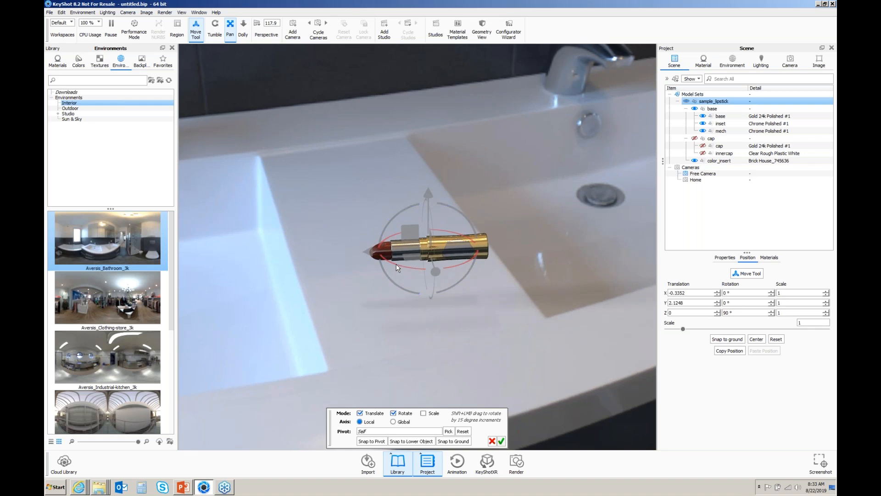
{"action": "left_click_drag", "start_coordinate": [399, 263], "coordinate": [426, 286], "text": "shift"}
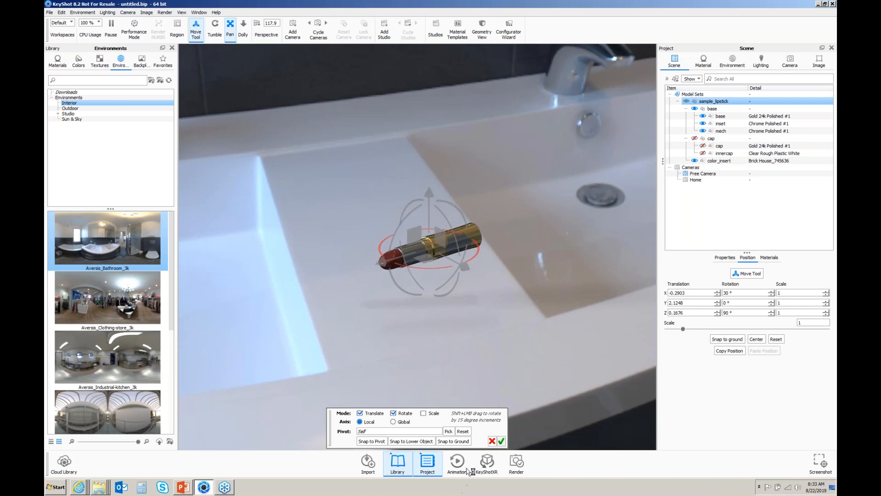
{"action": "left_click", "coordinate": [459, 442]}
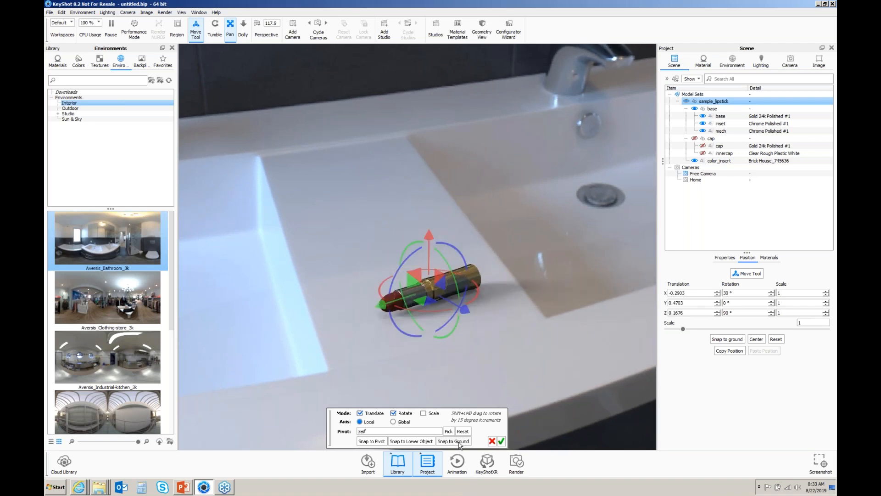
{"action": "left_click", "coordinate": [501, 441]}
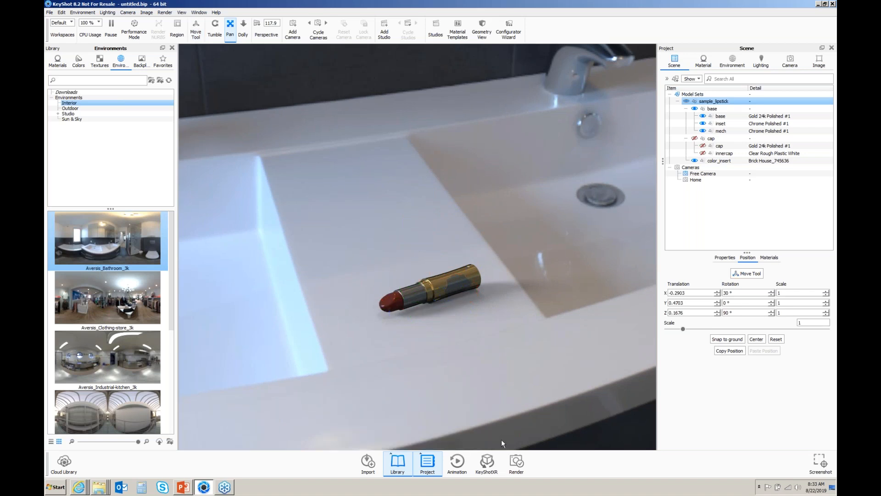
Unhide the cap group and slide it outward along the lipstick's axis to a Y translation of 1.1076.
{"action": "left_click", "coordinate": [695, 138]}
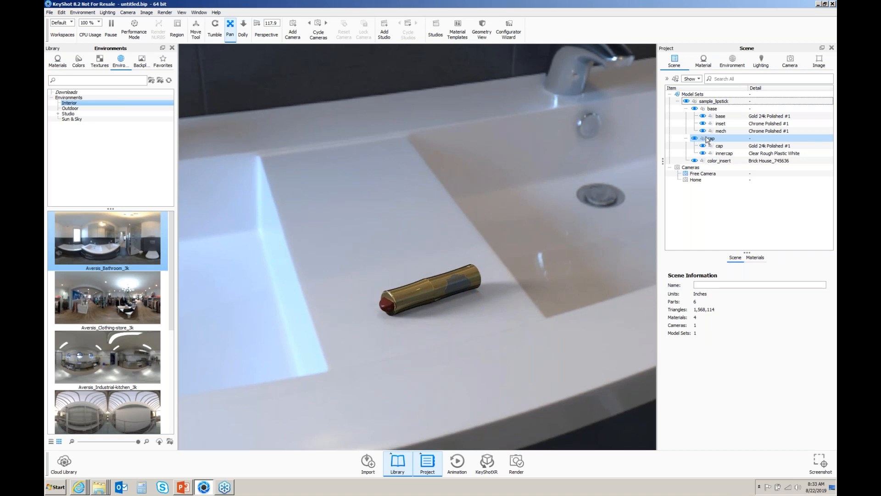
{"action": "left_click", "coordinate": [712, 139]}
{"action": "right_click", "coordinate": [711, 139]}
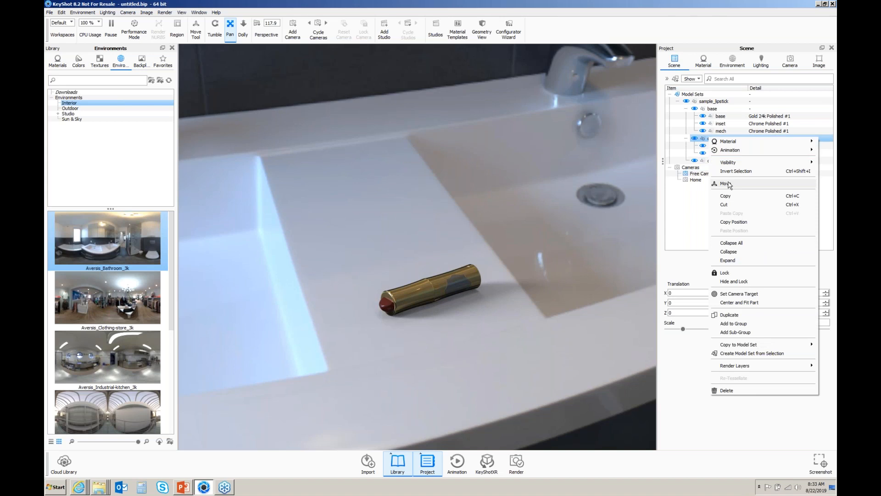
{"action": "left_click", "coordinate": [725, 184]}
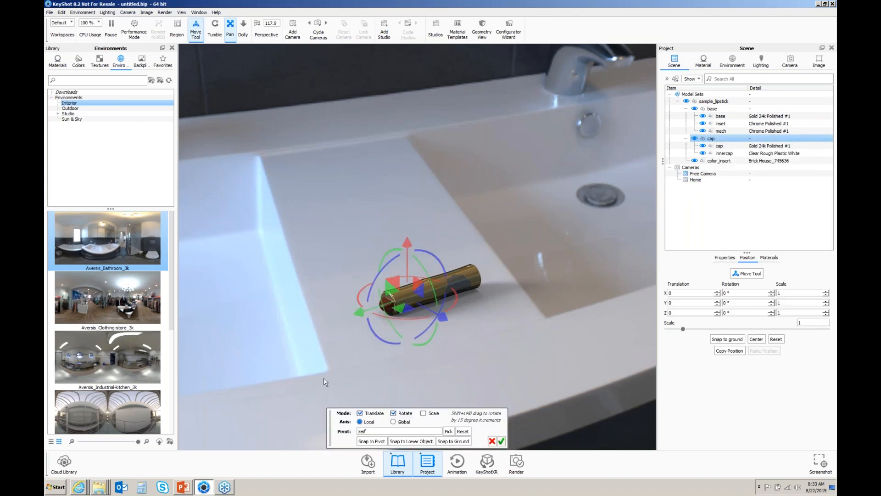
{"action": "left_click_drag", "start_coordinate": [360, 313], "coordinate": [328, 326]}
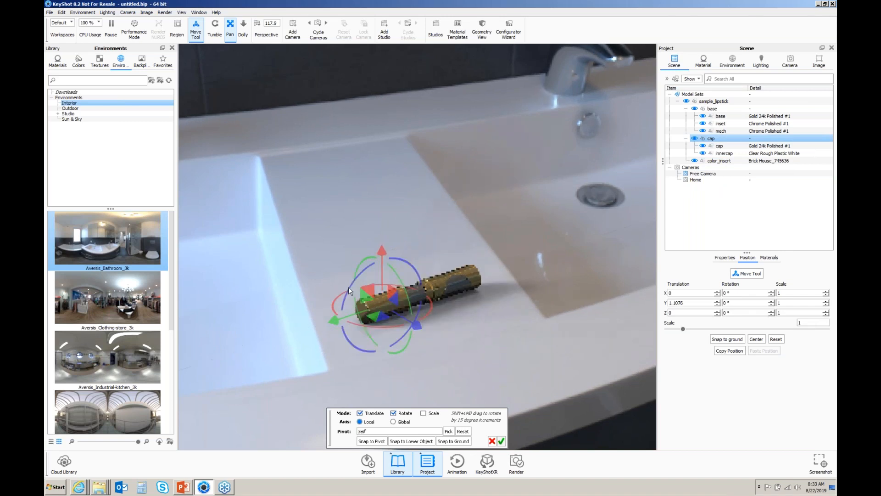
Stand the cap upright on the ground with a Z rotation of -90° and place it beside the lipstick base at Y -0.7799, Z 1.6641.
{"action": "left_click_drag", "start_coordinate": [349, 287], "coordinate": [412, 263]}
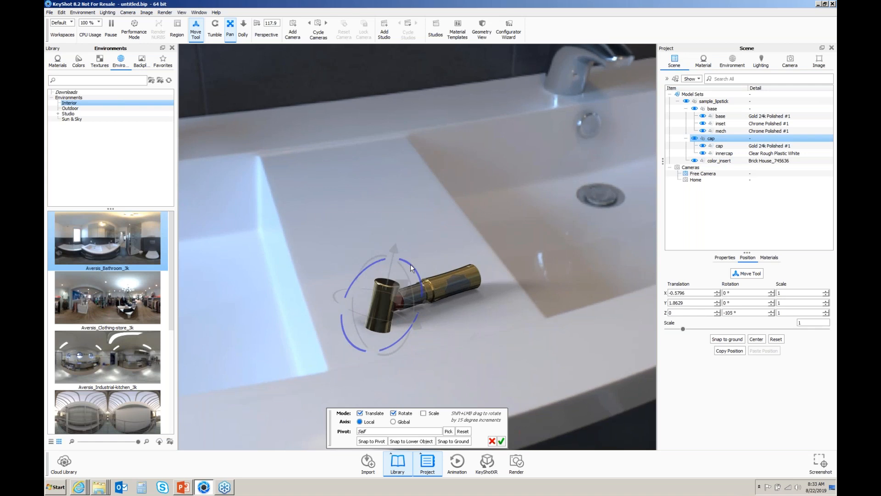
{"action": "left_click", "coordinate": [462, 442]}
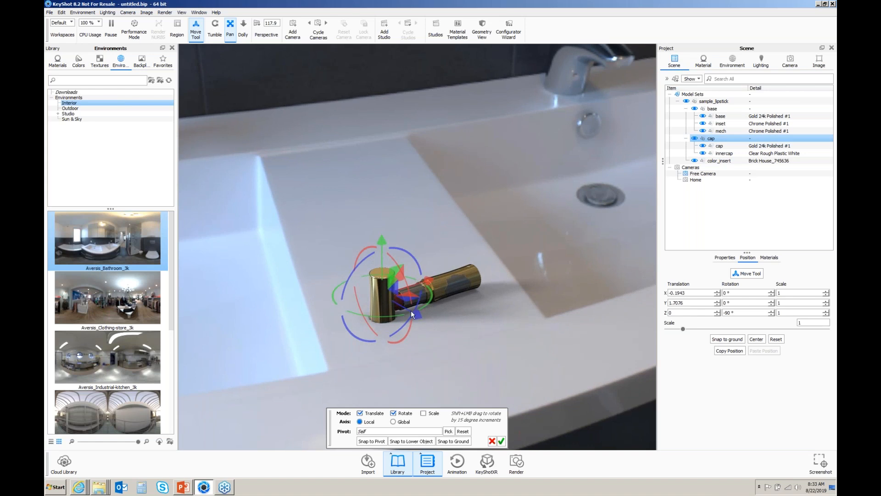
{"action": "left_click_drag", "start_coordinate": [417, 316], "coordinate": [474, 350]}
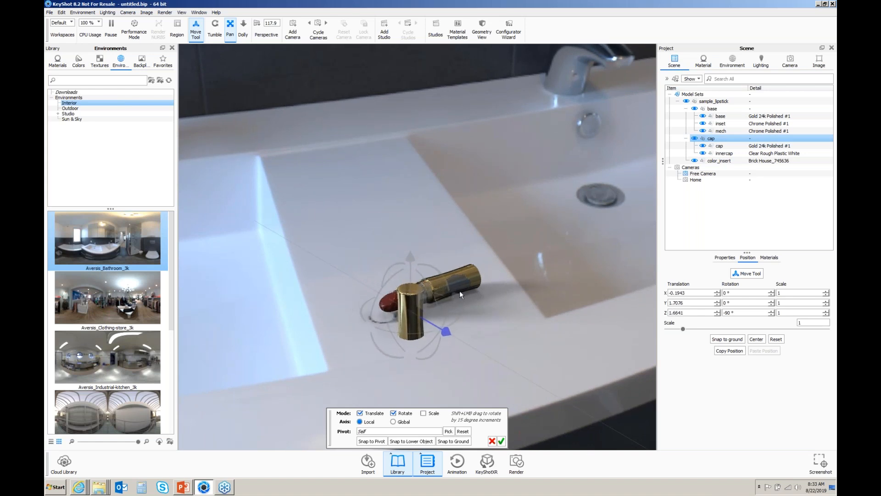
{"action": "left_click_drag", "start_coordinate": [458, 297], "coordinate": [542, 268]}
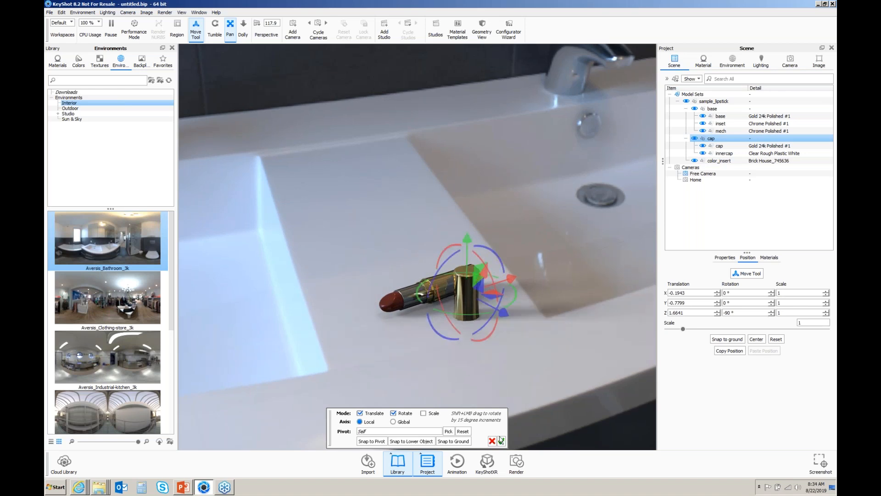
{"action": "left_click", "coordinate": [500, 440]}
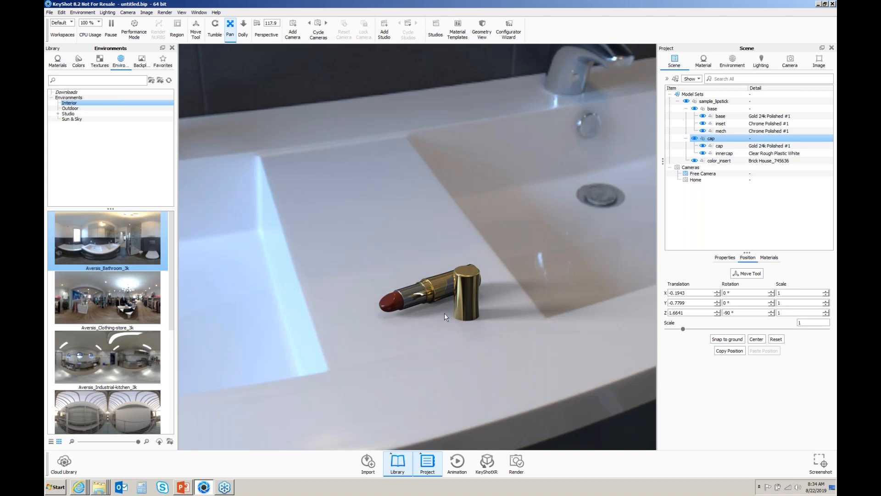
Shift the camera framing toward the basin beside the lipstick, and show the Geometry View alongside the Free Camera settings.
{"action": "middle_click_drag", "start_coordinate": [442, 302], "coordinate": [585, 278]}
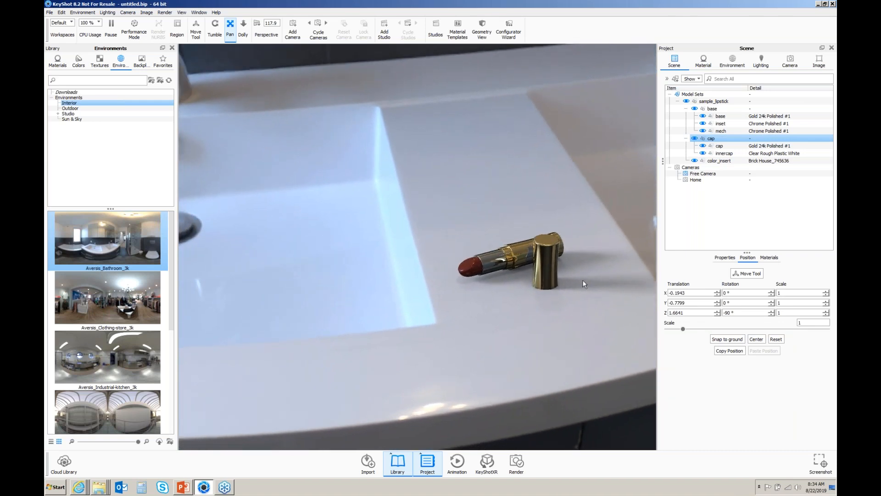
{"action": "left_click", "coordinate": [526, 327]}
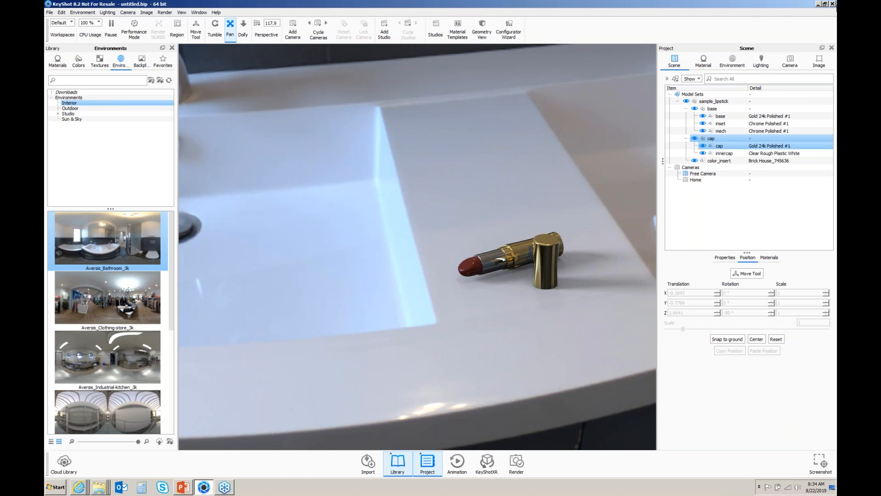
{"action": "left_click", "coordinate": [790, 62]}
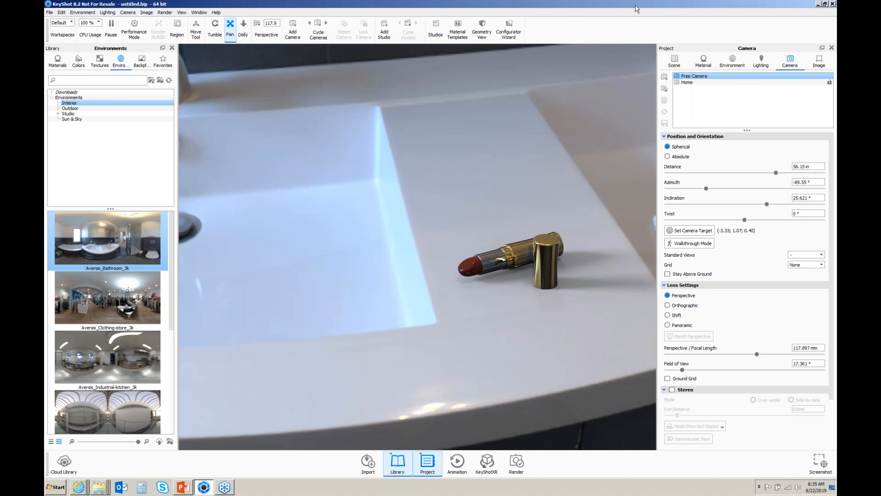
{"action": "left_click", "coordinate": [482, 32]}
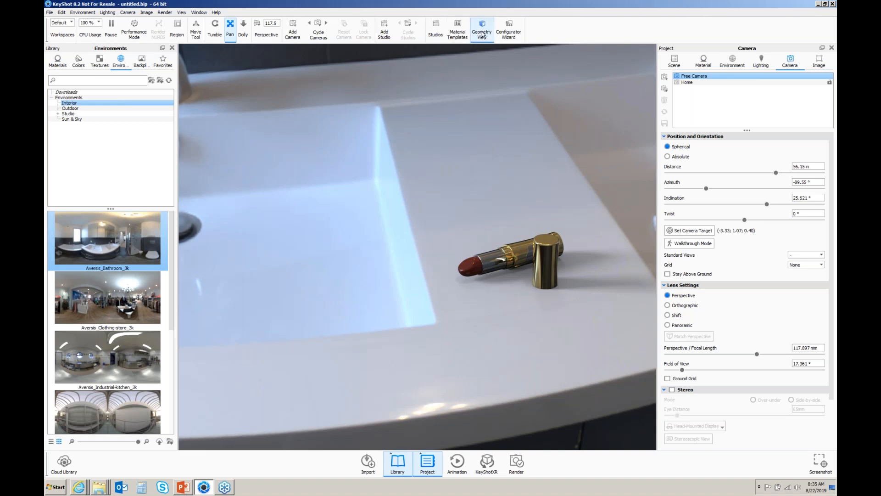
{"action": "left_click_drag", "start_coordinate": [179, 225], "coordinate": [331, 214]}
{"action": "scroll", "coordinate": [256, 261], "scroll_direction": "down", "scroll_amount": 5}
{"action": "scroll", "coordinate": [254, 259], "scroll_direction": "down", "scroll_amount": 2}
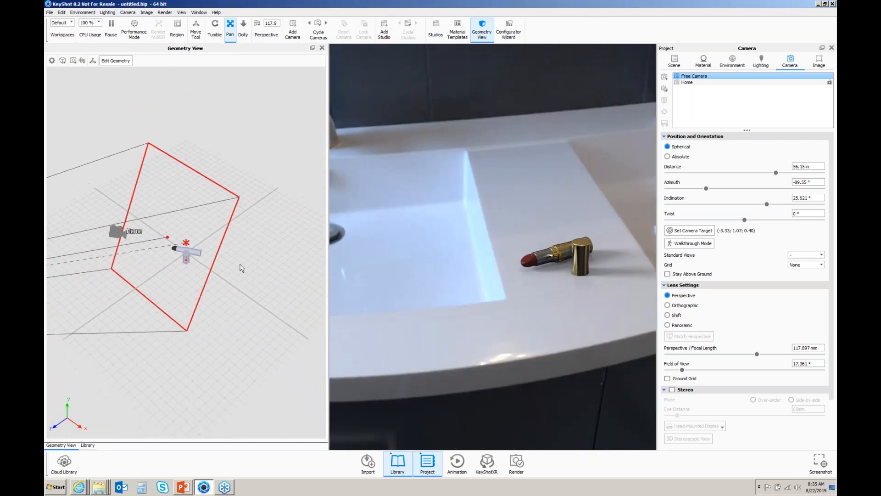
{"action": "middle_click_drag", "start_coordinate": [189, 269], "coordinate": [286, 249]}
{"action": "scroll", "coordinate": [282, 253], "scroll_direction": "down", "scroll_amount": 2}
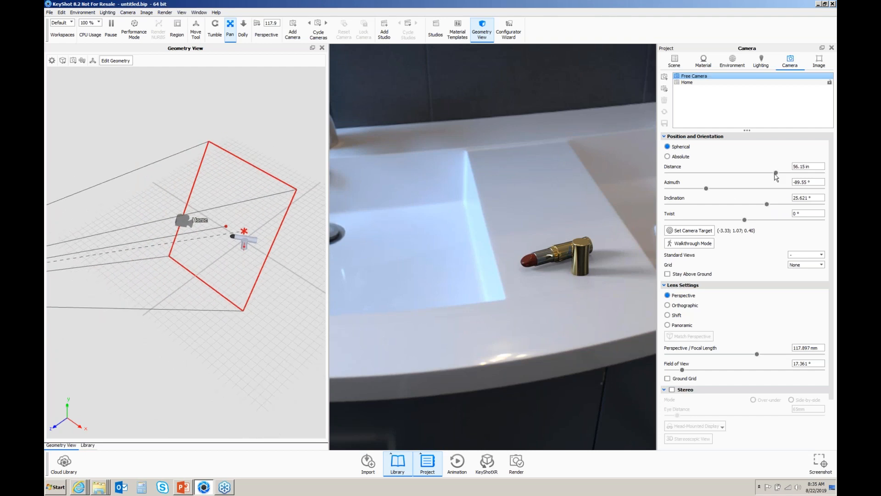
Set the Free Camera's distance to 44.108 in and its azimuth to -86.76°.
{"action": "left_click_drag", "start_coordinate": [776, 173], "coordinate": [731, 180]}
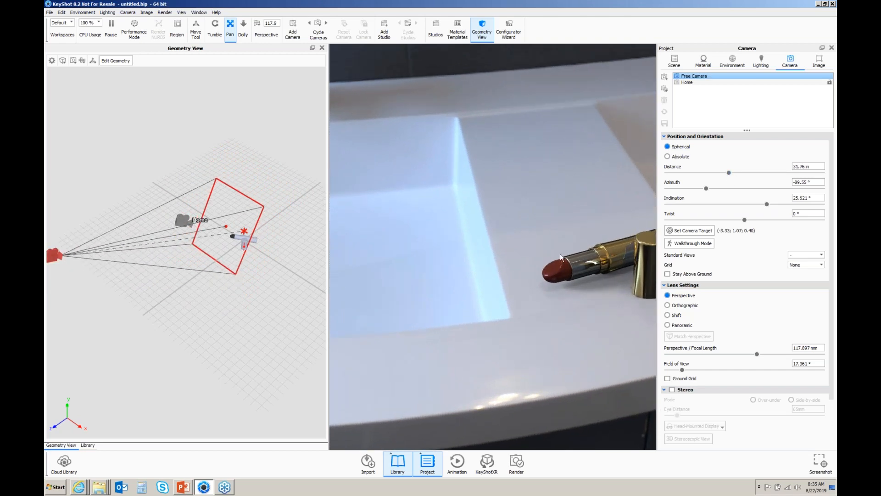
{"action": "scroll", "coordinate": [560, 253], "scroll_direction": "down", "scroll_amount": 3}
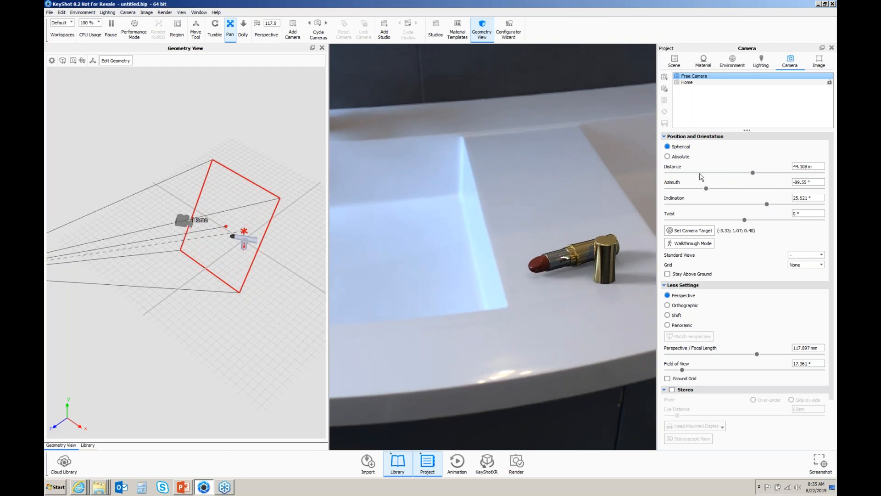
{"action": "left_click_drag", "start_coordinate": [707, 190], "coordinate": [711, 190]}
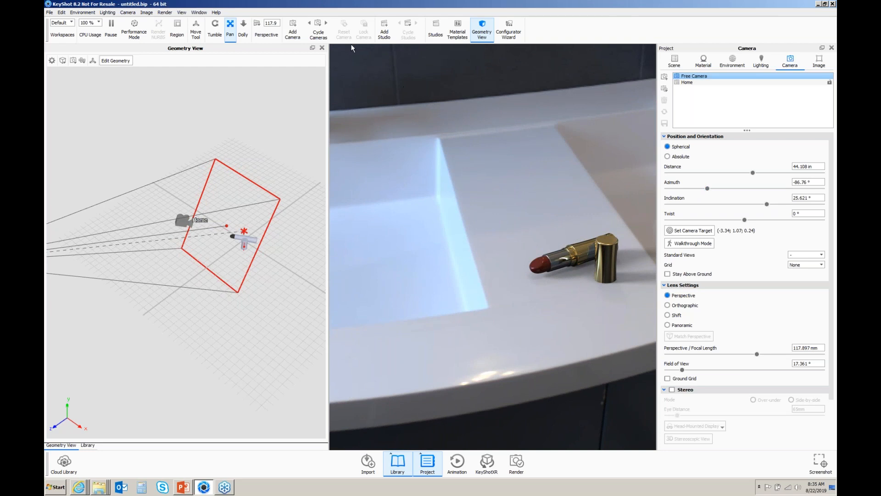
Close the Geometry View and revert the workspace to the saved Default layout.
{"action": "left_click", "coordinate": [480, 32]}
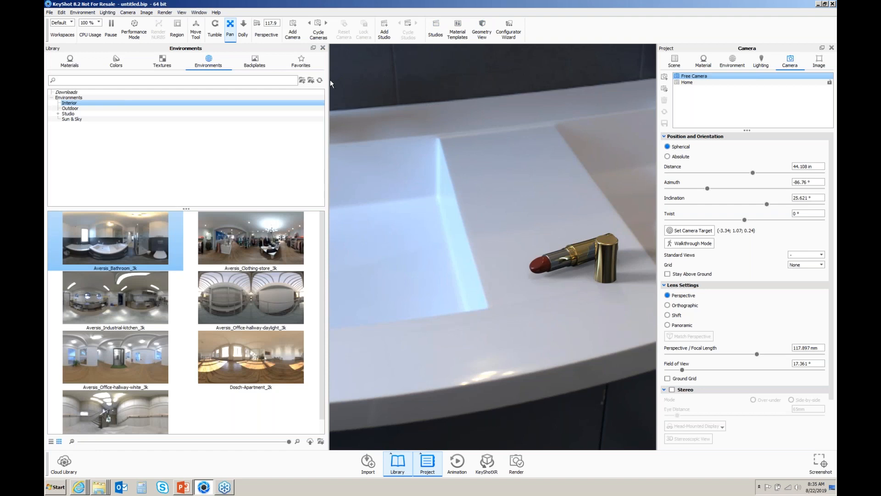
{"action": "left_click", "coordinate": [70, 23]}
{"action": "left_click", "coordinate": [67, 40]}
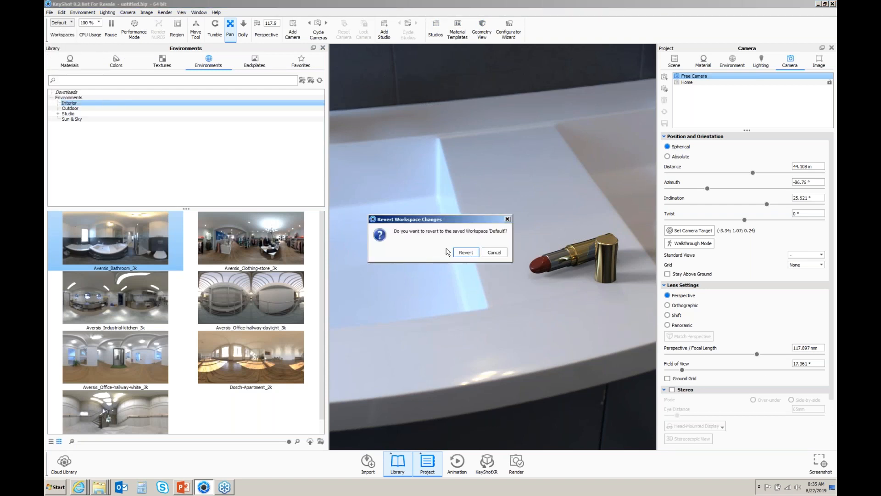
{"action": "left_click", "coordinate": [467, 254]}
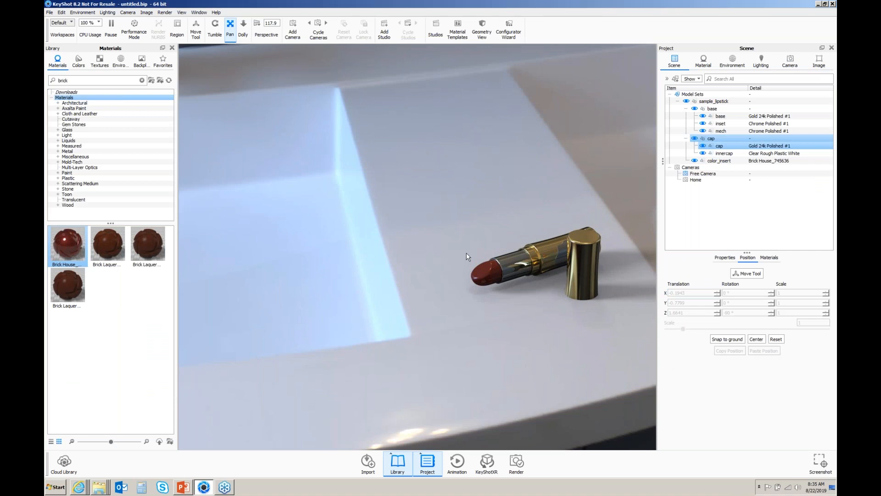
Render the scene as a JPEG still image at the 1024 x 871 preset and save it as untitled.116.jpg.
{"action": "left_click", "coordinate": [512, 465]}
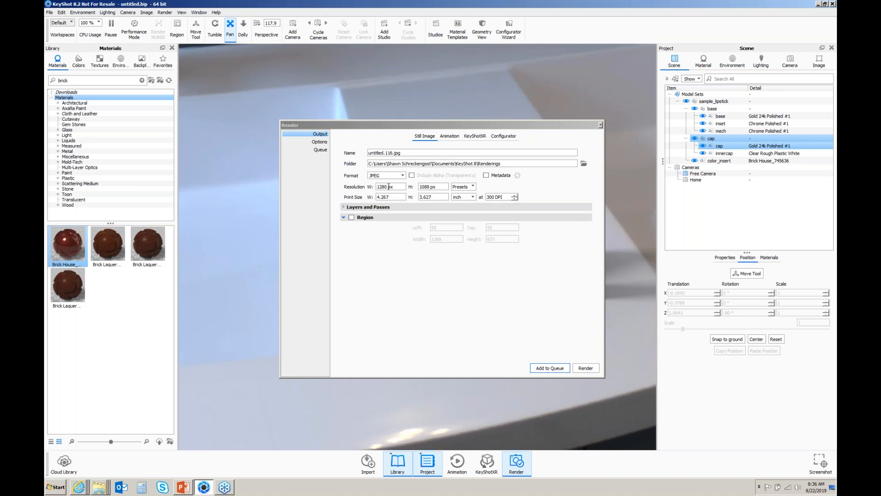
{"action": "left_click", "coordinate": [474, 187]}
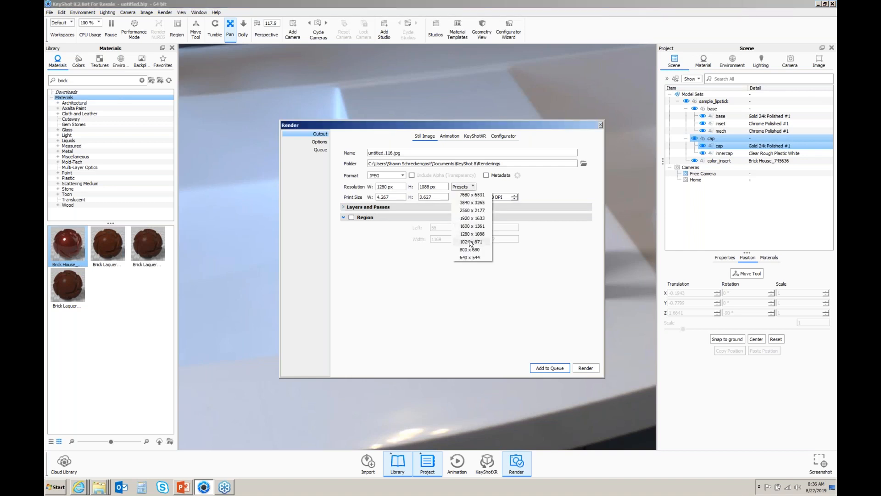
{"action": "left_click", "coordinate": [470, 242]}
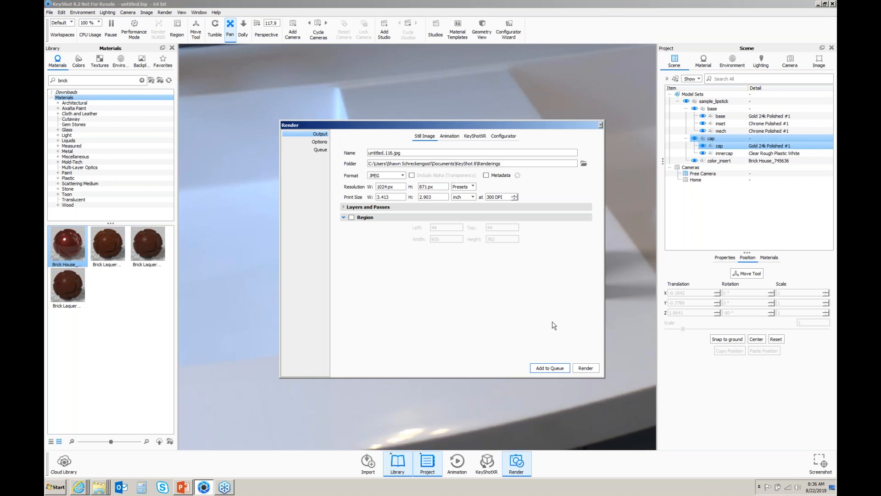
{"action": "left_click", "coordinate": [586, 368]}
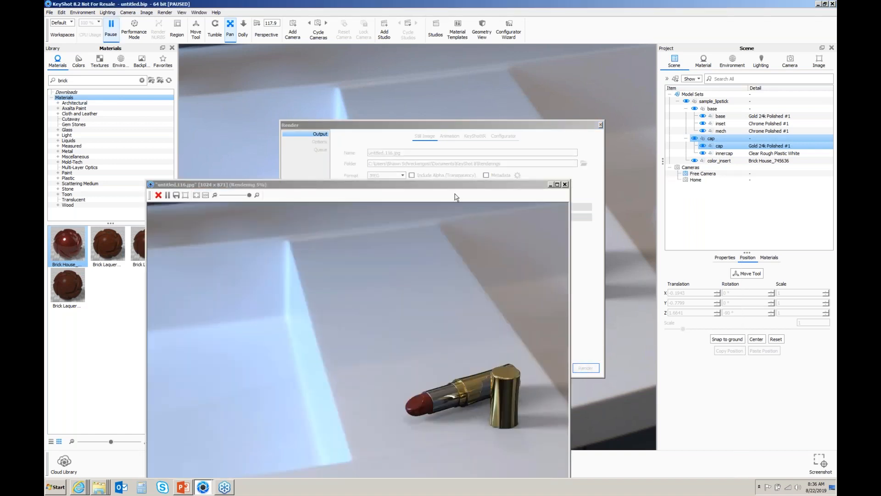
{"action": "left_click_drag", "start_coordinate": [457, 186], "coordinate": [466, 148]}
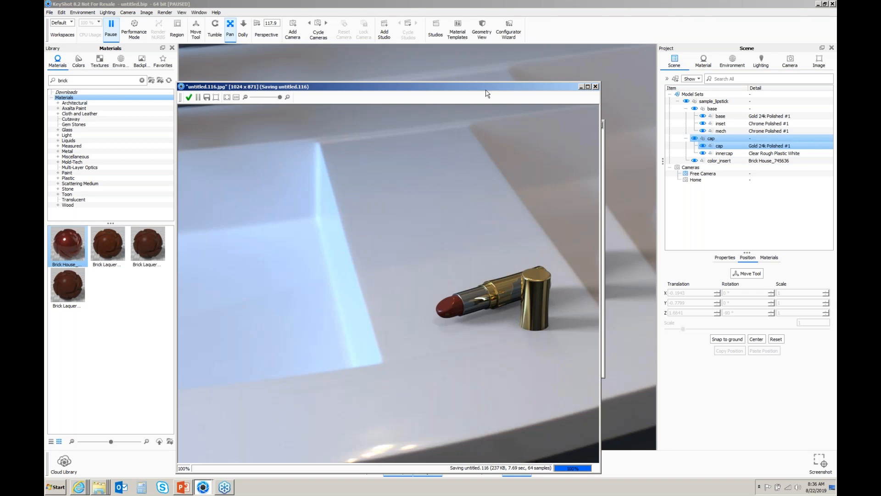
{"action": "left_click", "coordinate": [189, 97]}
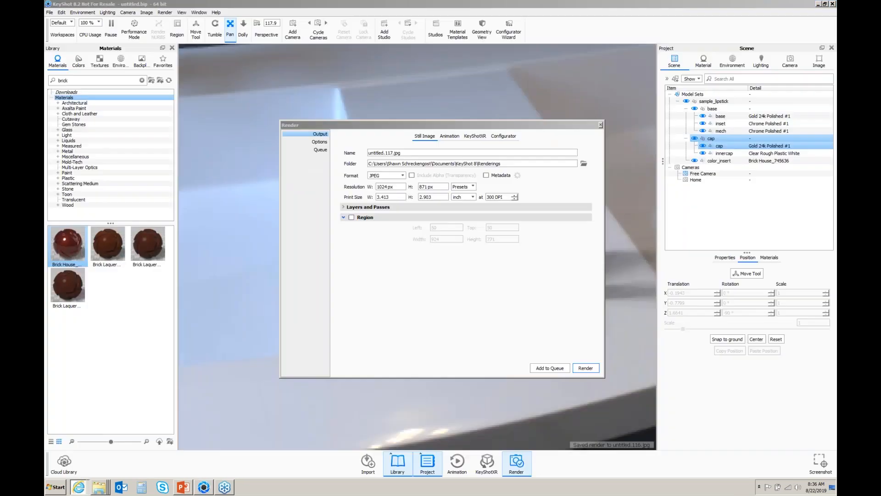
{"action": "left_click", "coordinate": [601, 125]}
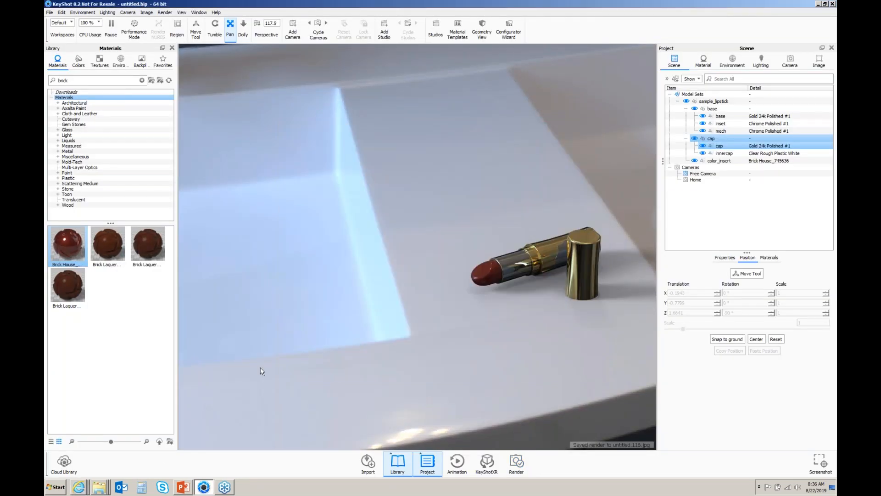
Switch to the KeyShot 8 folder in Windows Explorer and view untitled.116.jpg from the Renderings folder.
{"action": "left_click", "coordinate": [101, 488]}
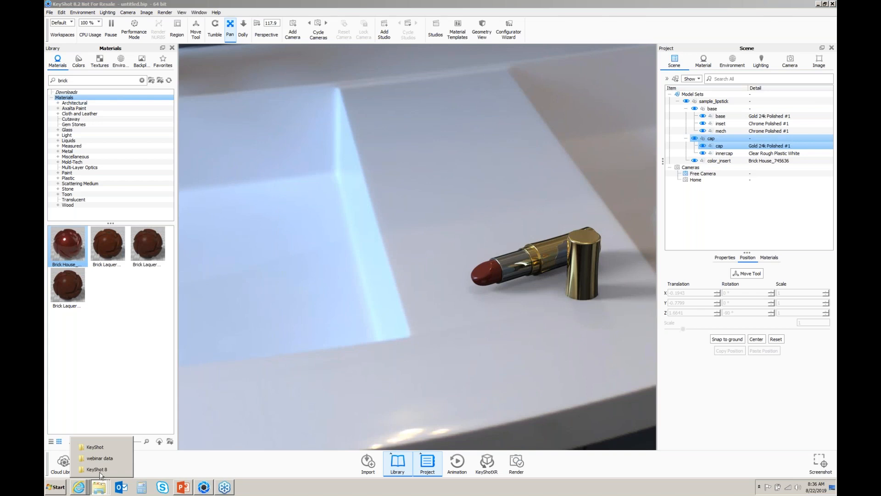
{"action": "left_click", "coordinate": [97, 470]}
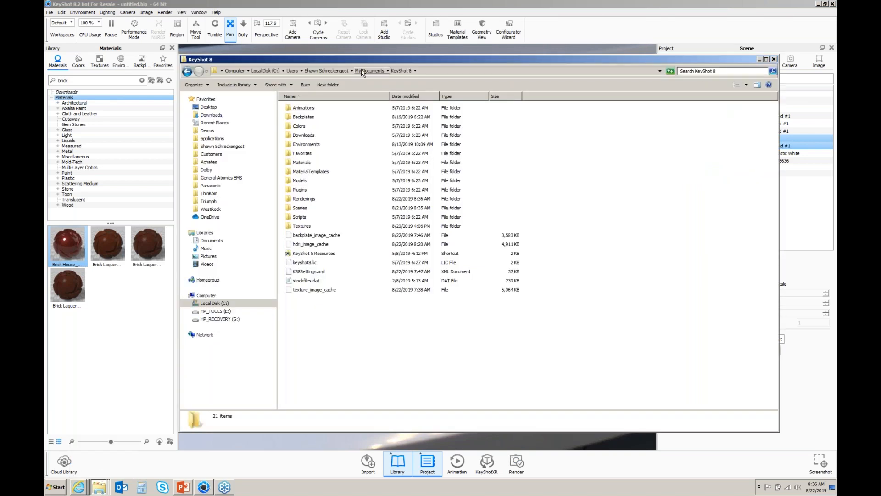
{"action": "double_click", "coordinate": [305, 199]}
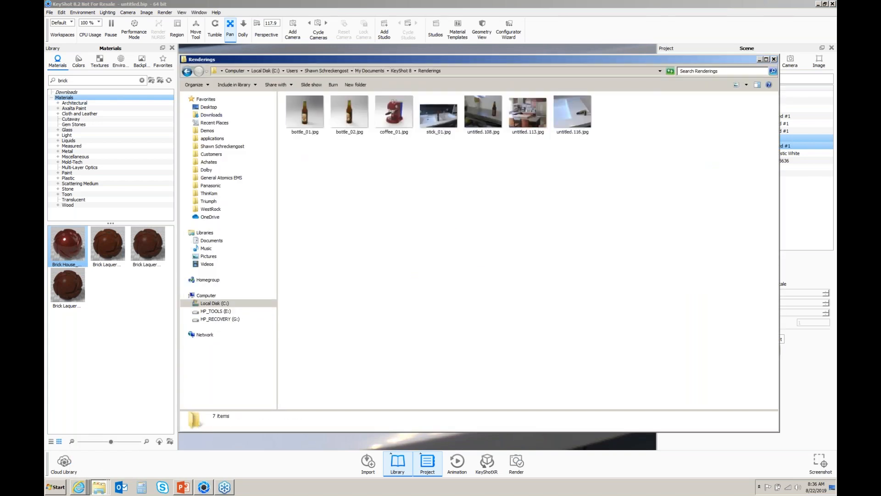
{"action": "double_click", "coordinate": [574, 112]}
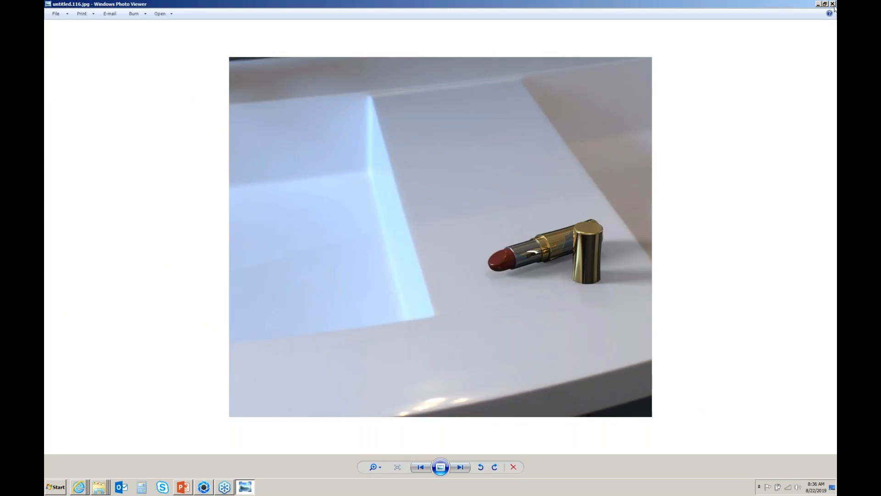
{"action": "left_click", "coordinate": [820, 6]}
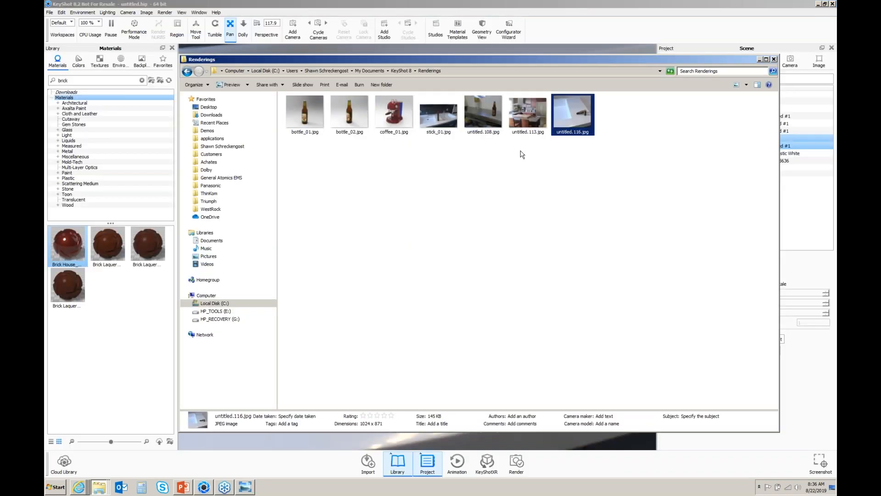
{"action": "left_click", "coordinate": [760, 59]}
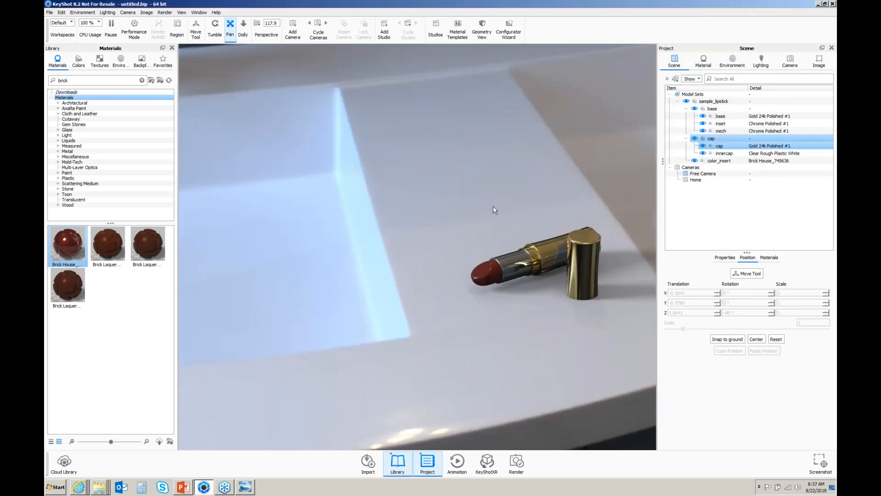
Start a new scene and discard the changes to the lipstick scene.
{"action": "left_click", "coordinate": [49, 12]}
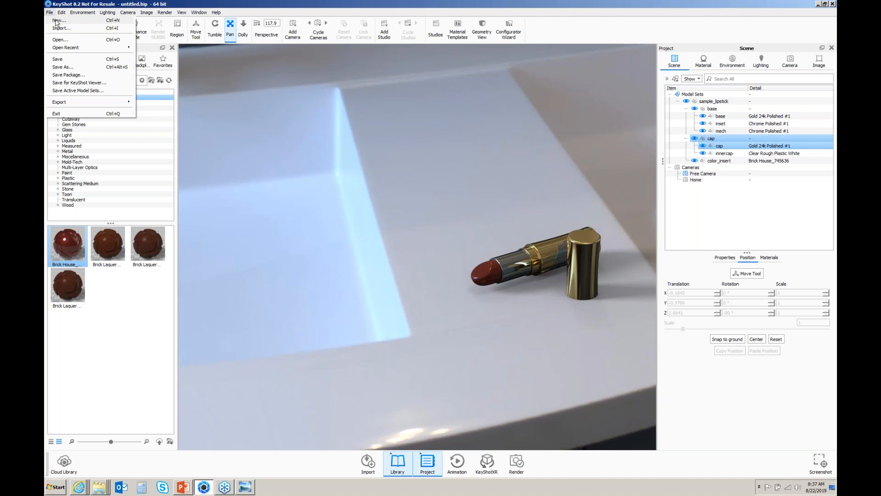
{"action": "left_click", "coordinate": [56, 22]}
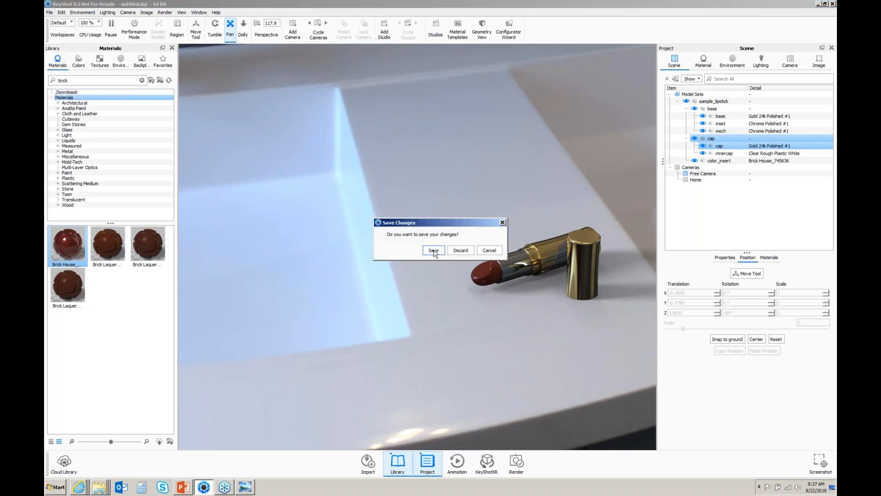
{"action": "left_click", "coordinate": [461, 251]}
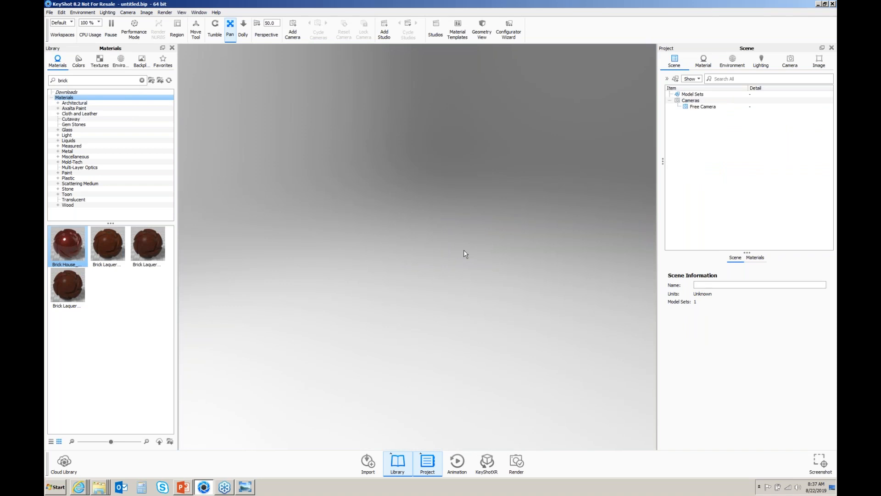
Import the sample_beverage.asm assembly from the KeyShot beverage folder into the empty scene.
{"action": "left_click", "coordinate": [368, 462]}
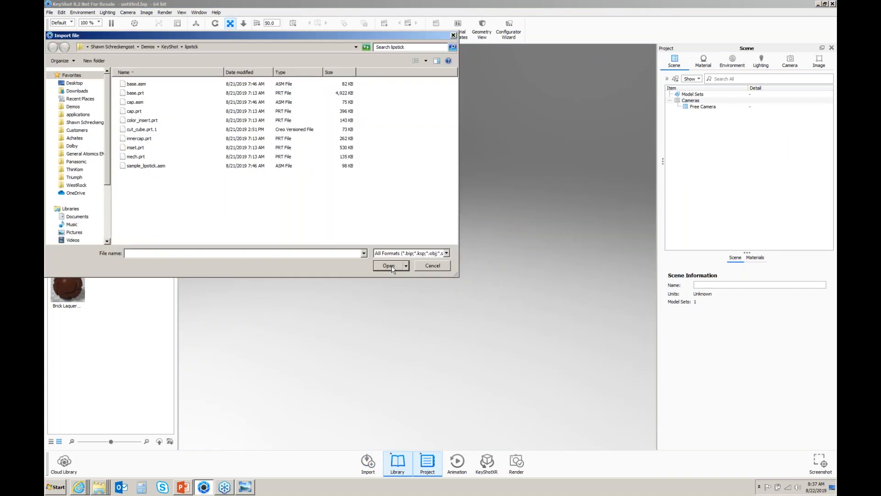
{"action": "left_click", "coordinate": [170, 47]}
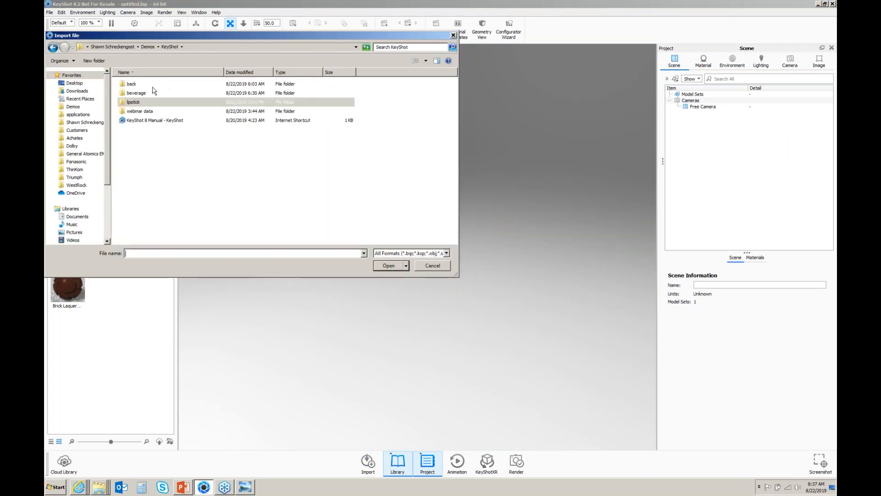
{"action": "left_click", "coordinate": [138, 93]}
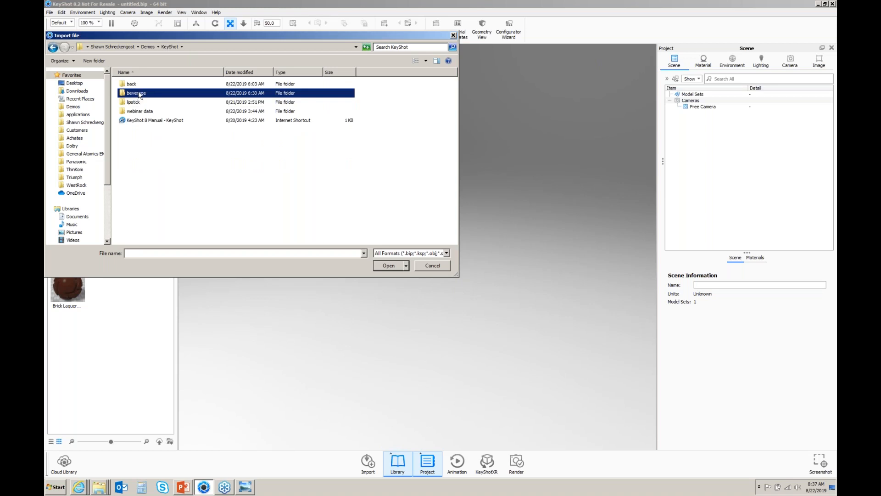
{"action": "double_click", "coordinate": [139, 94]}
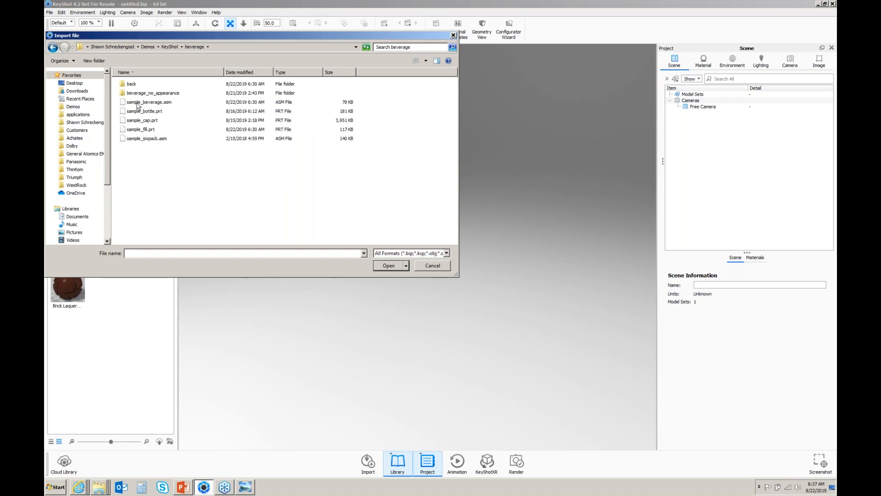
{"action": "double_click", "coordinate": [139, 102]}
{"action": "left_click", "coordinate": [485, 376]}
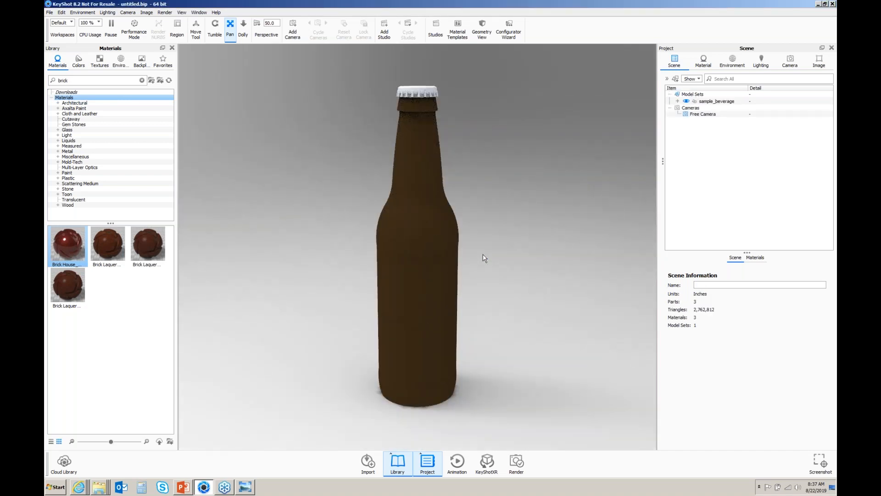
Clear the brick search from the material library and expand the sample_beverage model to list its parts.
{"action": "double_click", "coordinate": [59, 81]}
{"action": "key", "text": "BackSpace"}
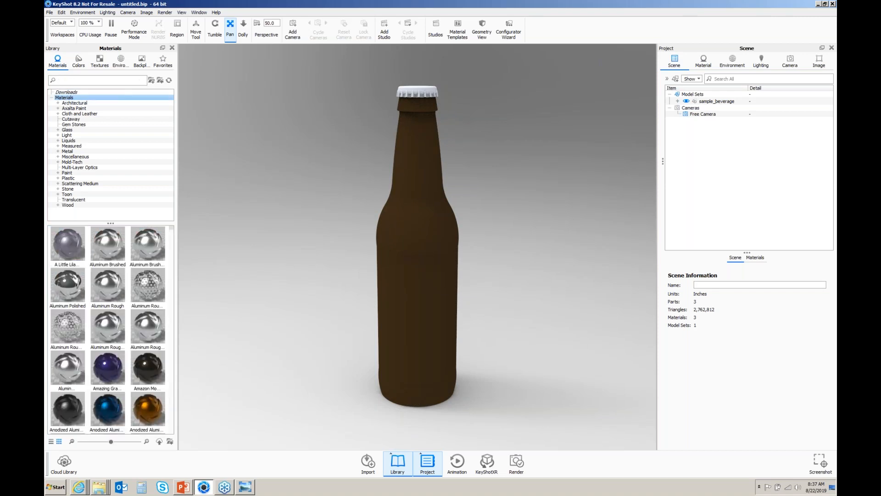
{"action": "left_click", "coordinate": [685, 108]}
{"action": "left_click", "coordinate": [678, 101]}
{"action": "left_click", "coordinate": [720, 108]}
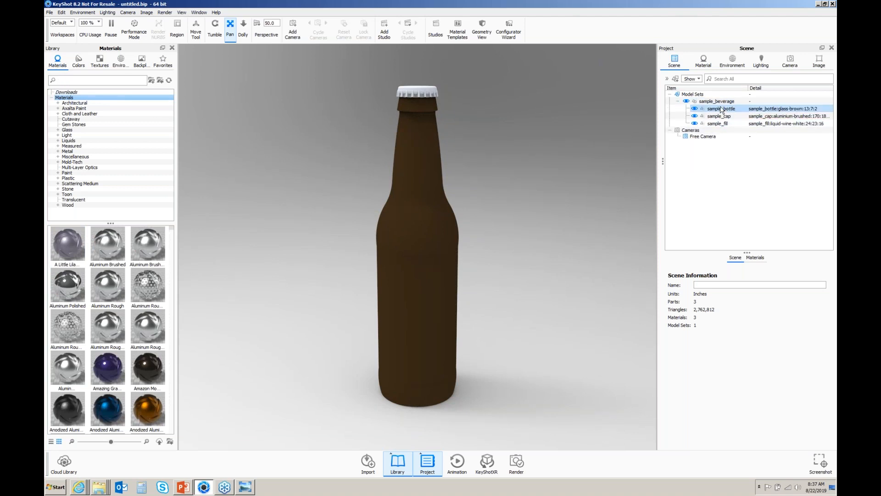
Hide the sample_bottle part to inspect the fill inside, show it again, and check the materials used in the scene.
{"action": "mouse_move", "coordinate": [719, 113]}
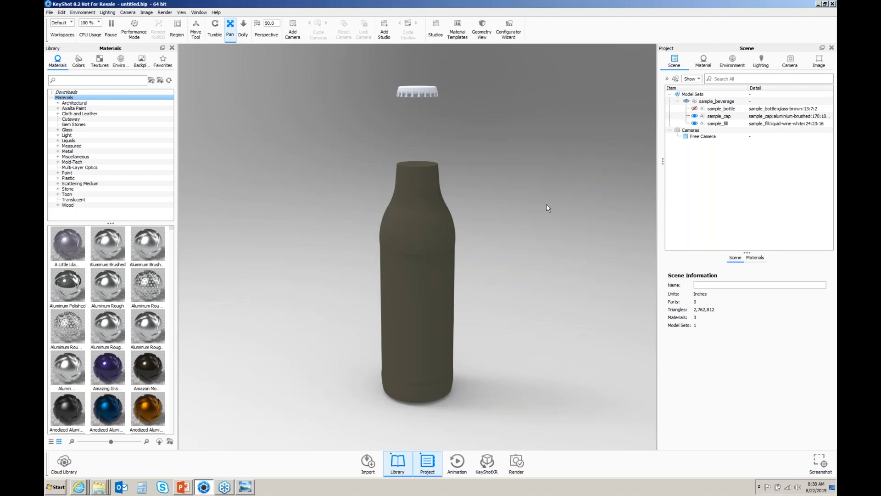
{"action": "left_click", "coordinate": [716, 109]}
{"action": "left_click", "coordinate": [695, 109]}
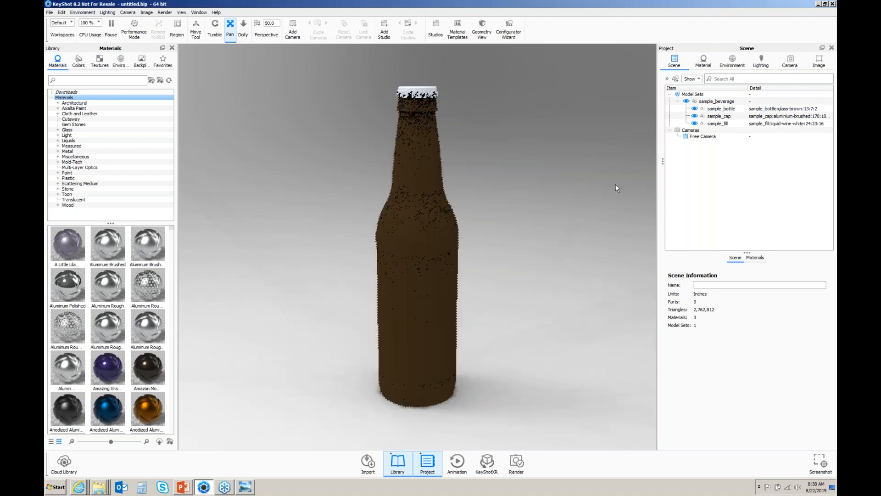
{"action": "left_click", "coordinate": [704, 59]}
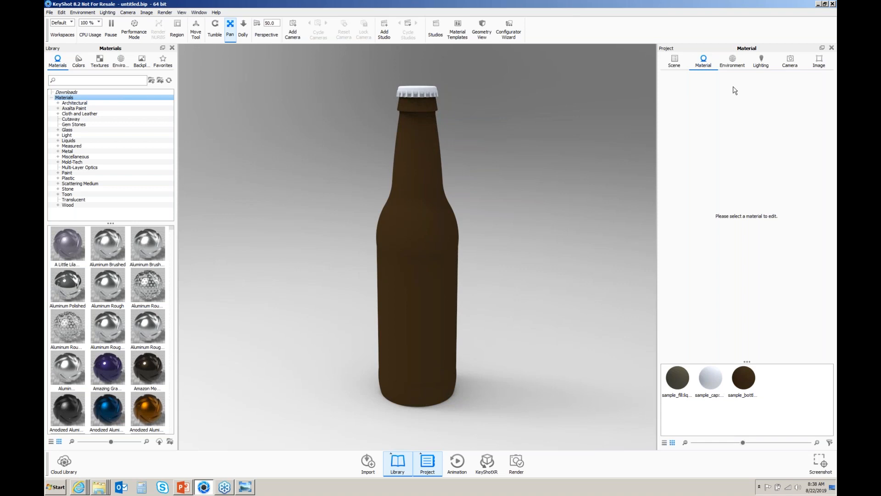
{"action": "left_click", "coordinate": [677, 64]}
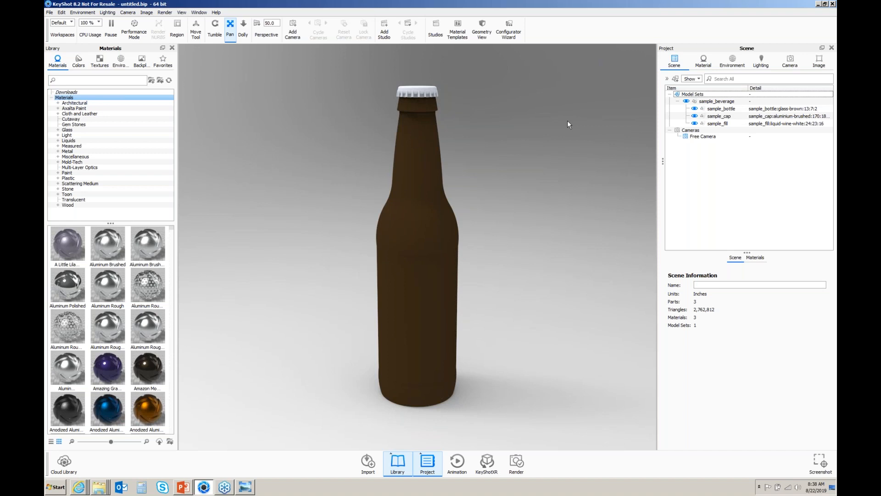
Find the glass materials in the library and apply Glass (Solid) Yellow to the bottle.
{"action": "left_click", "coordinate": [71, 80]}
{"action": "type", "text": "glass"}
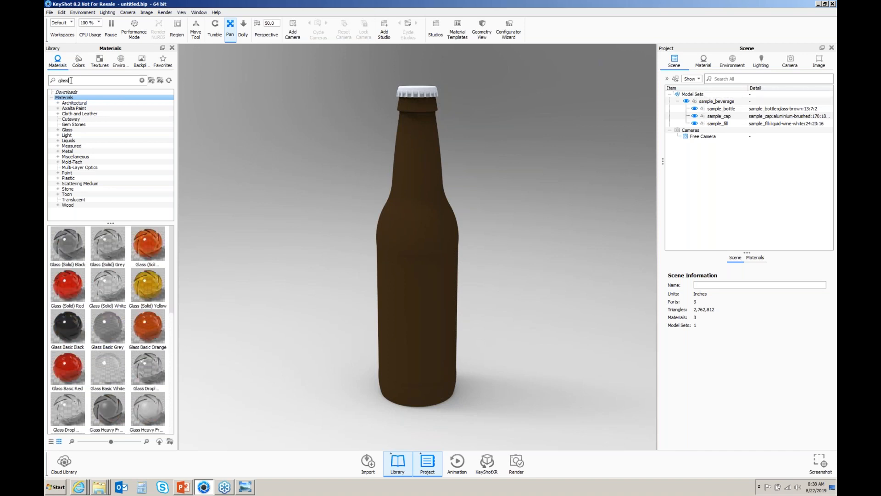
{"action": "left_click", "coordinate": [148, 286]}
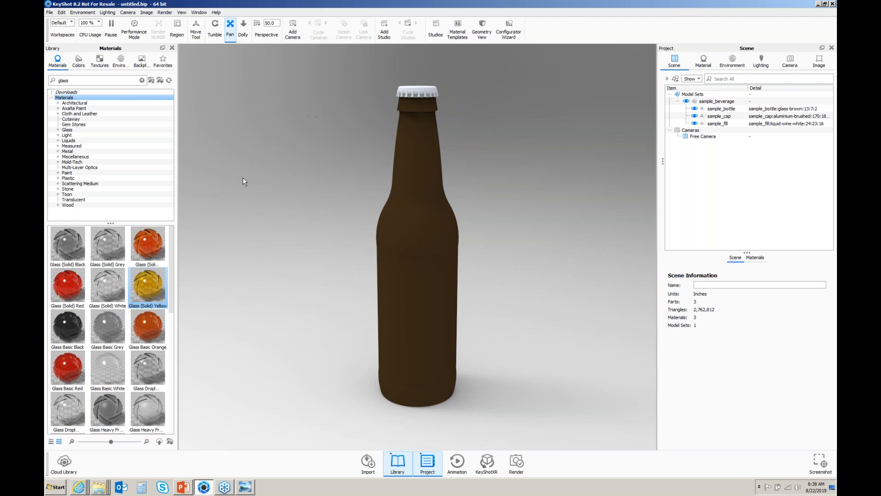
{"action": "left_click_drag", "start_coordinate": [153, 289], "coordinate": [410, 157]}
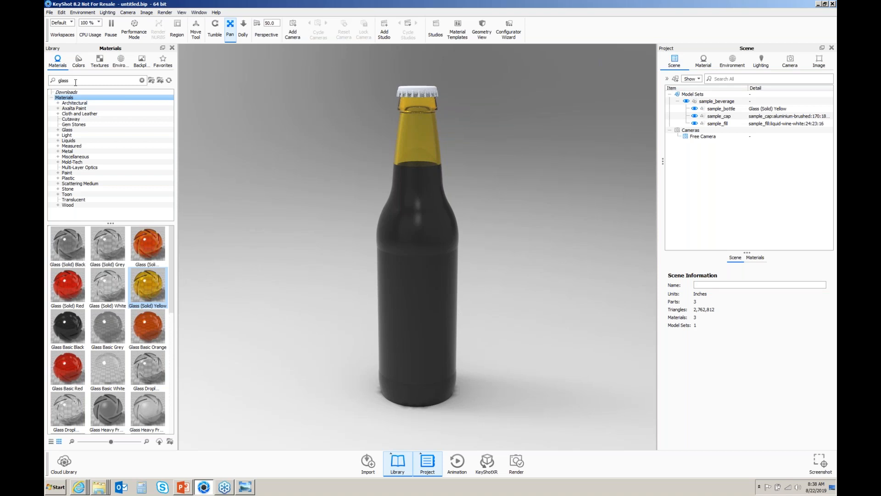
Search the material library for "nick" and apply Nickel Brushed to the bottle cap.
{"action": "double_click", "coordinate": [54, 82]}
{"action": "type", "text": "nick"}
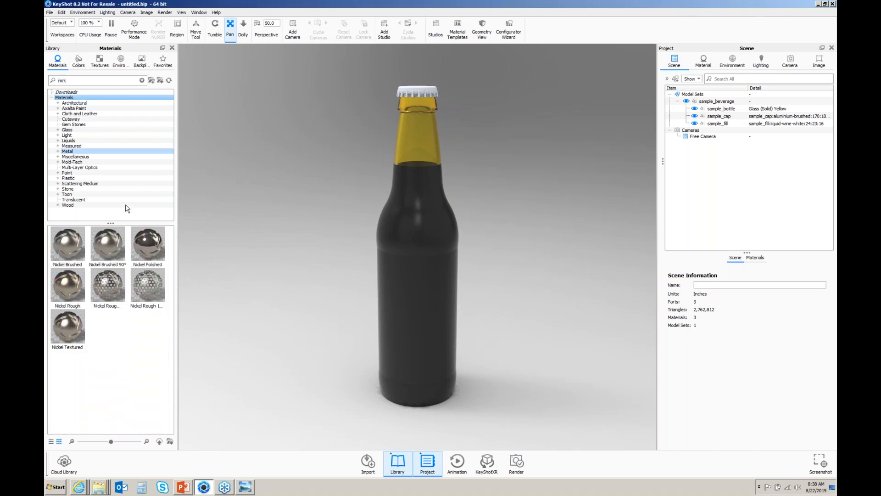
{"action": "left_click_drag", "start_coordinate": [69, 244], "coordinate": [420, 93]}
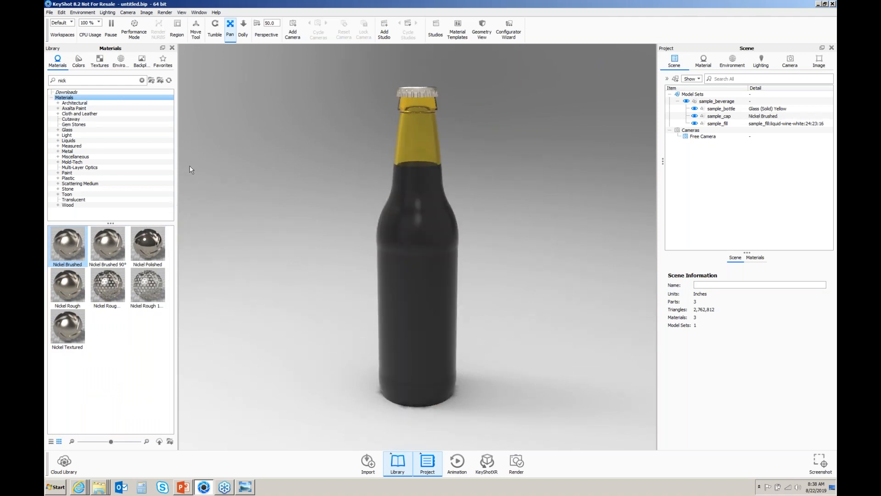
Clear the material search and apply Liquid Beer Bubbles from the Liquids Bubbles category to the sample_fill part.
{"action": "left_click_drag", "start_coordinate": [80, 83], "coordinate": [51, 86]}
{"action": "key", "text": "BackSpace"}
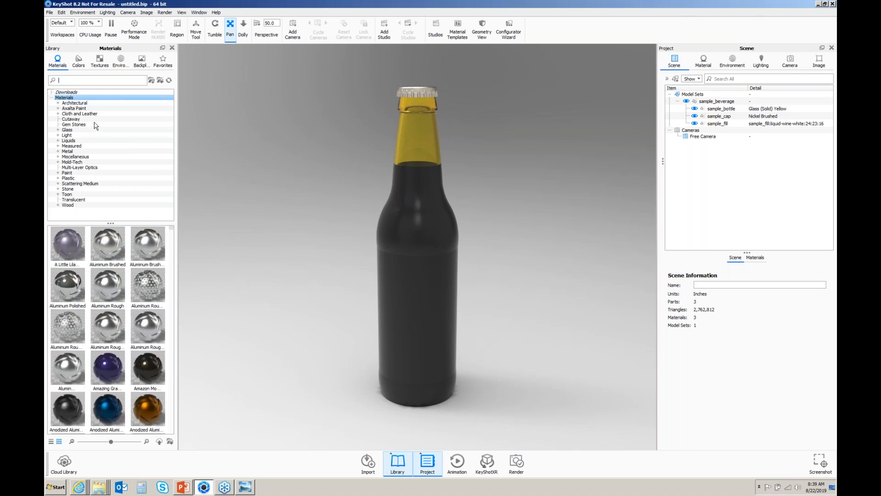
{"action": "left_click", "coordinate": [58, 140]}
{"action": "left_click", "coordinate": [58, 141]}
{"action": "left_click", "coordinate": [76, 151]}
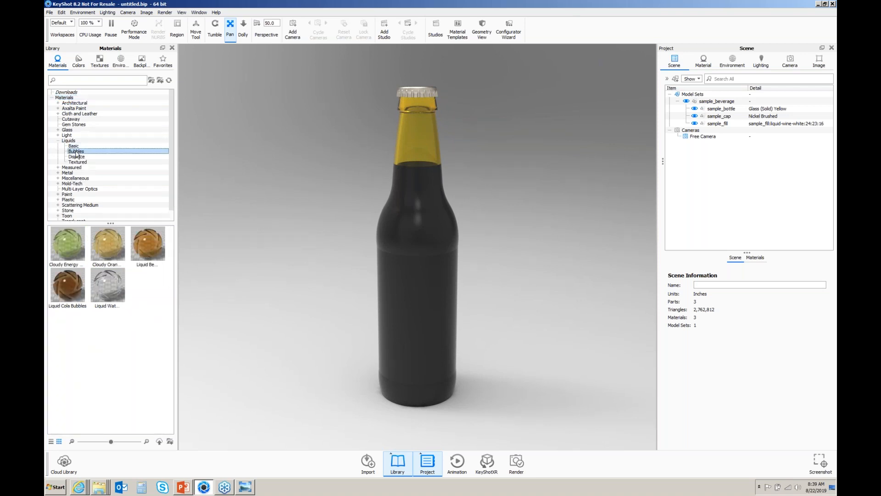
{"action": "mouse_move", "coordinate": [145, 241]}
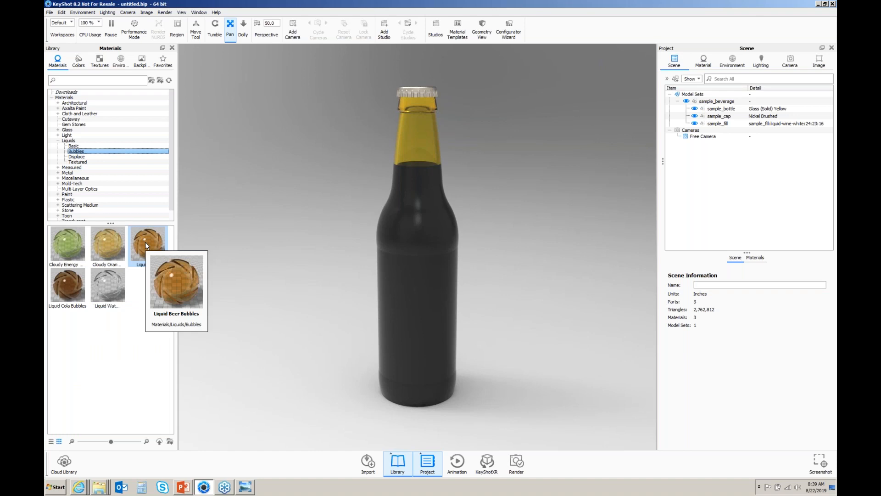
{"action": "left_click_drag", "start_coordinate": [146, 242], "coordinate": [715, 127]}
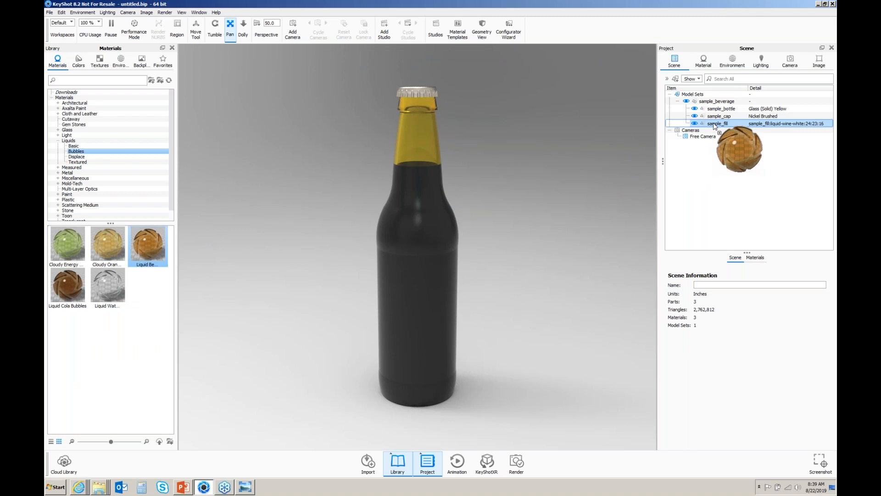
{"action": "left_click_drag", "start_coordinate": [715, 126], "coordinate": [427, 209]}
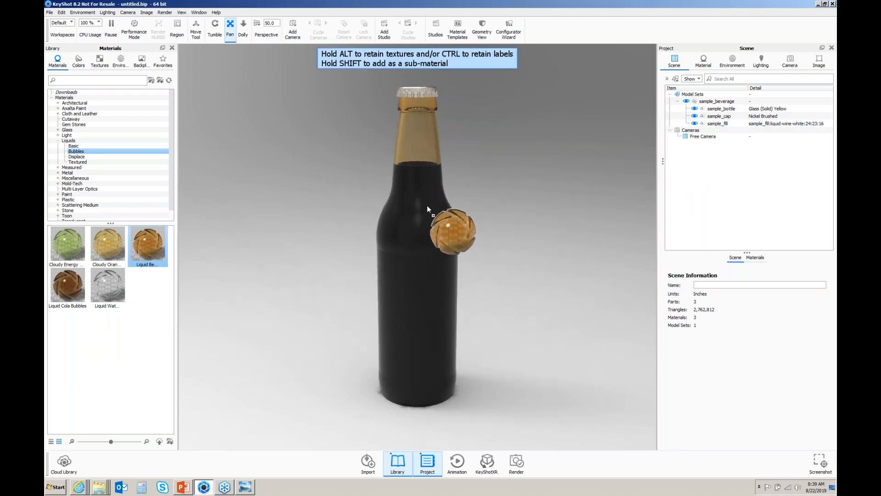
{"action": "left_click_drag", "start_coordinate": [427, 206], "coordinate": [717, 126]}
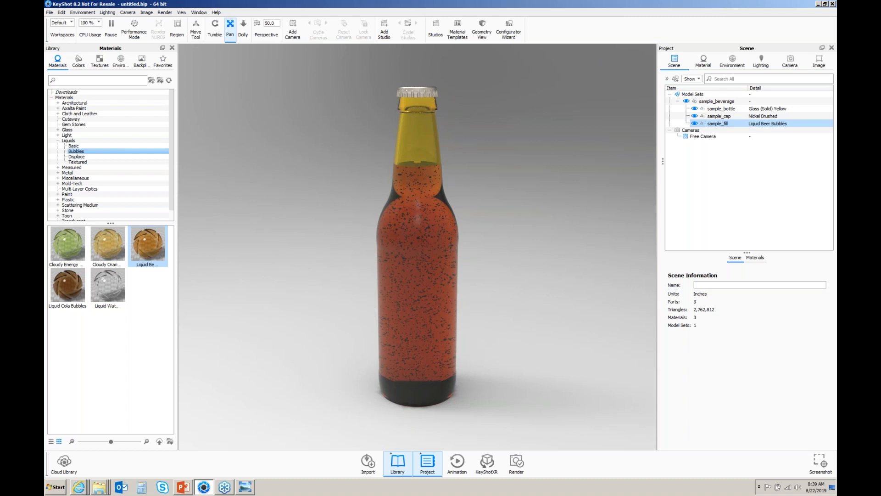
Save the current view as a new camera named Home, and select the Free Camera.
{"action": "left_click", "coordinate": [699, 137]}
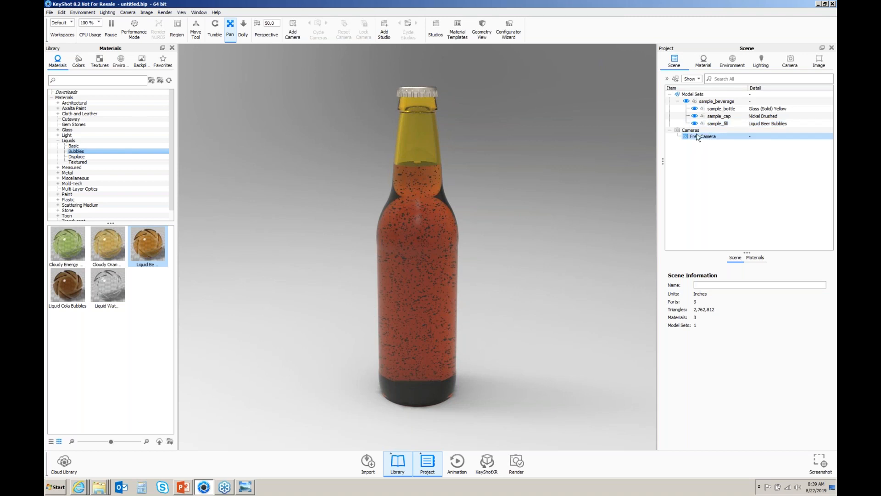
{"action": "left_click", "coordinate": [693, 130]}
{"action": "right_click", "coordinate": [693, 131]}
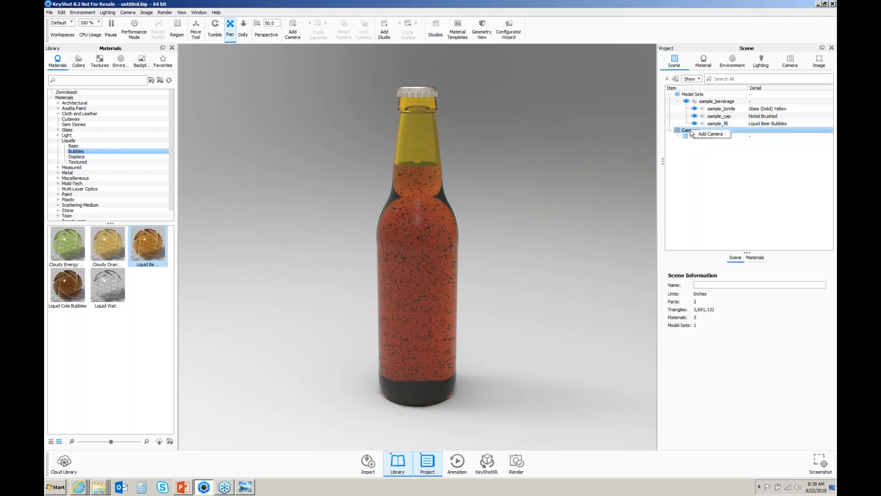
{"action": "left_click", "coordinate": [718, 133]}
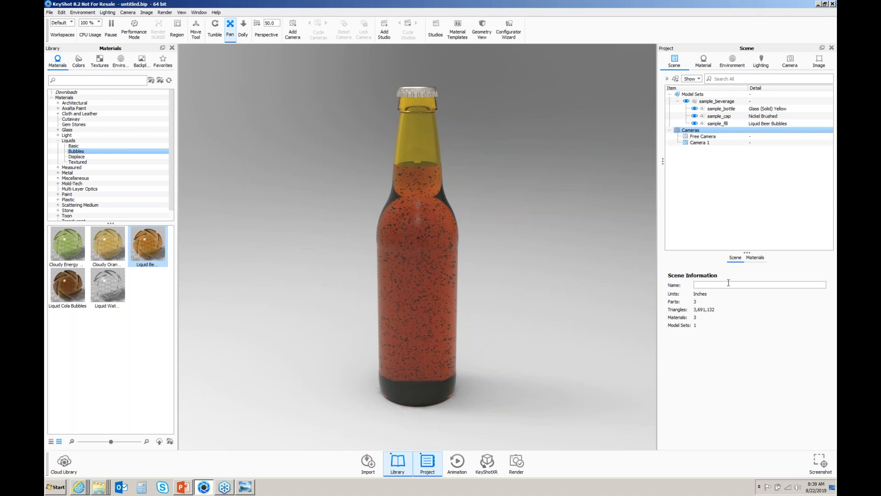
{"action": "left_click", "coordinate": [700, 143]}
{"action": "left_click_drag", "start_coordinate": [668, 281], "coordinate": [664, 278]}
{"action": "type", "text": "Home"}
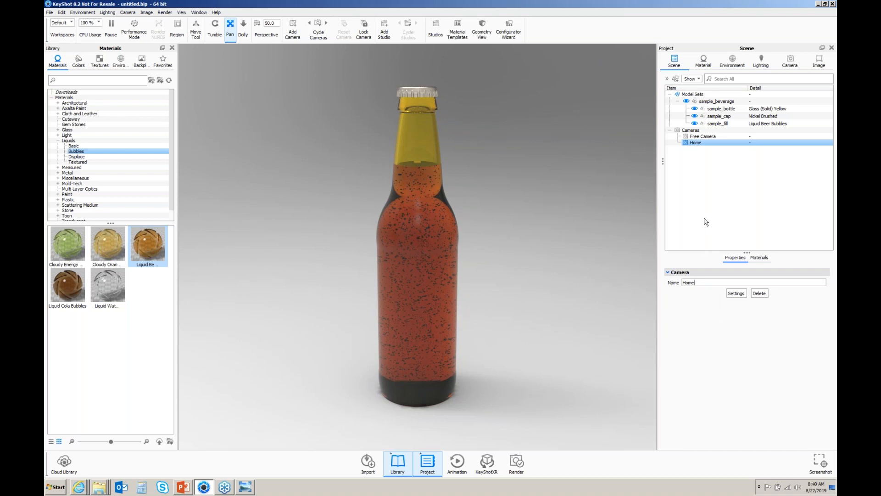
{"action": "left_click", "coordinate": [698, 137]}
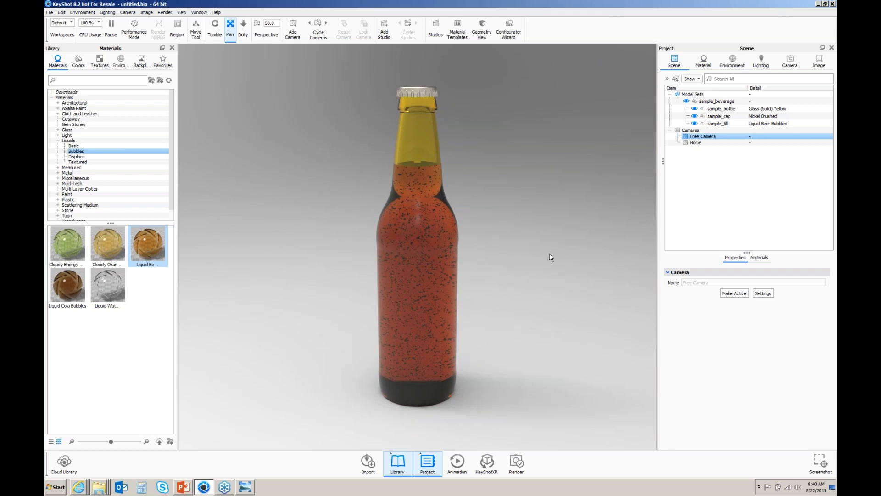
Collapse the Liquids category and apply the Yellow Ochre library color to the bottle glass.
{"action": "left_click", "coordinate": [58, 140]}
{"action": "left_click", "coordinate": [79, 61]}
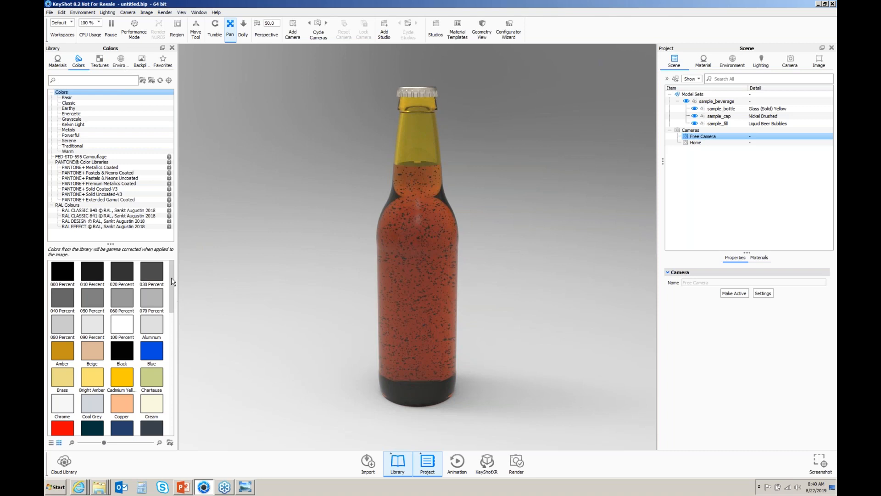
{"action": "left_click_drag", "start_coordinate": [173, 281], "coordinate": [171, 413]}
{"action": "left_click_drag", "start_coordinate": [60, 422], "coordinate": [420, 130]}
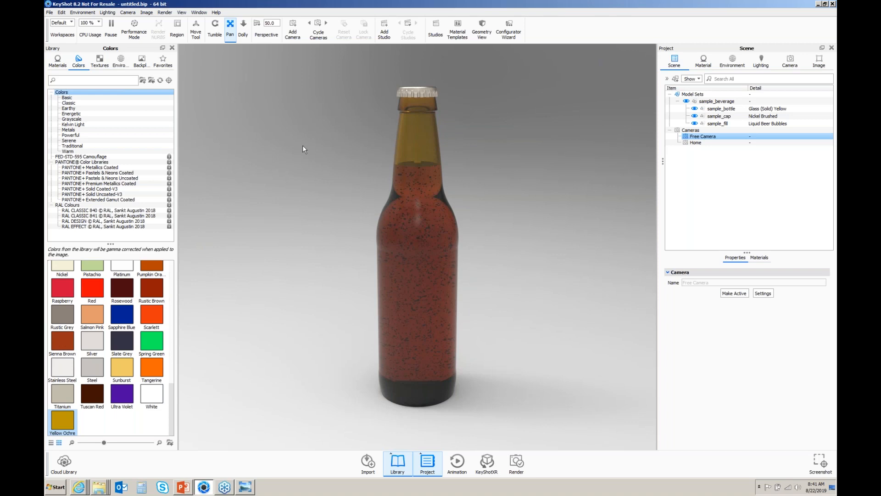
Browse the texture library's Bump Maps category and view its Normal Maps.
{"action": "left_click", "coordinate": [96, 59]}
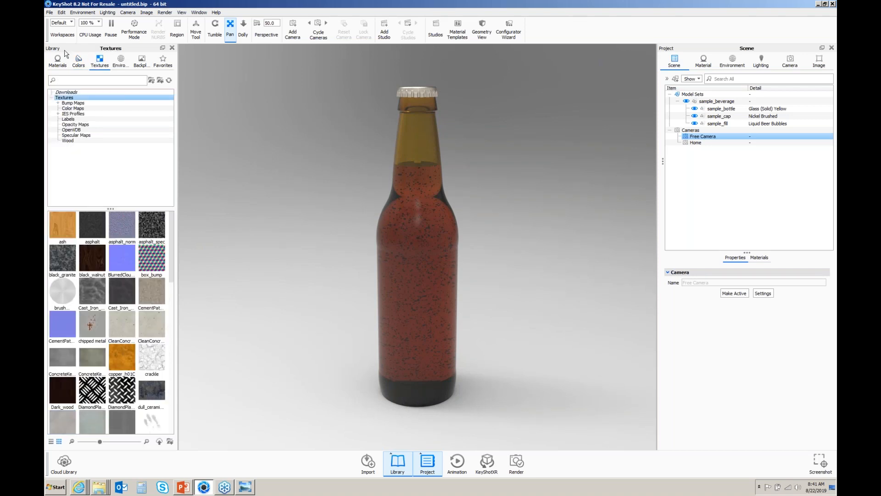
{"action": "left_click", "coordinate": [59, 104]}
{"action": "left_click", "coordinate": [78, 108]}
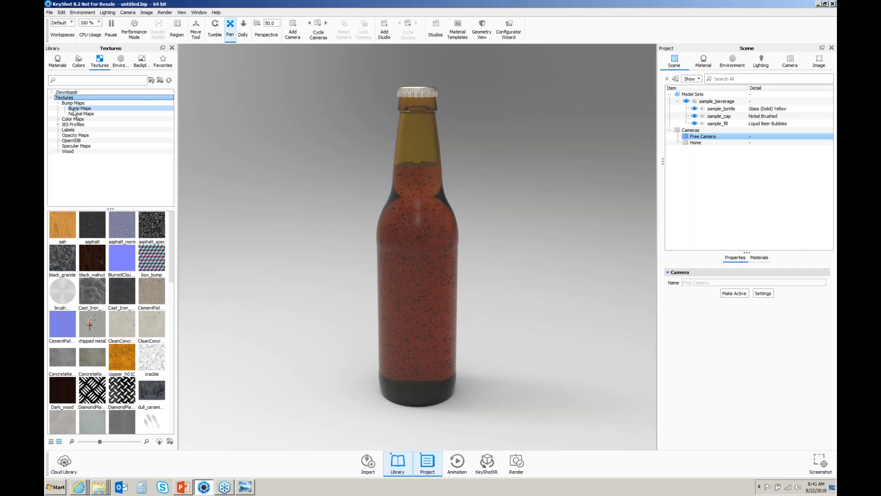
{"action": "left_click", "coordinate": [83, 113]}
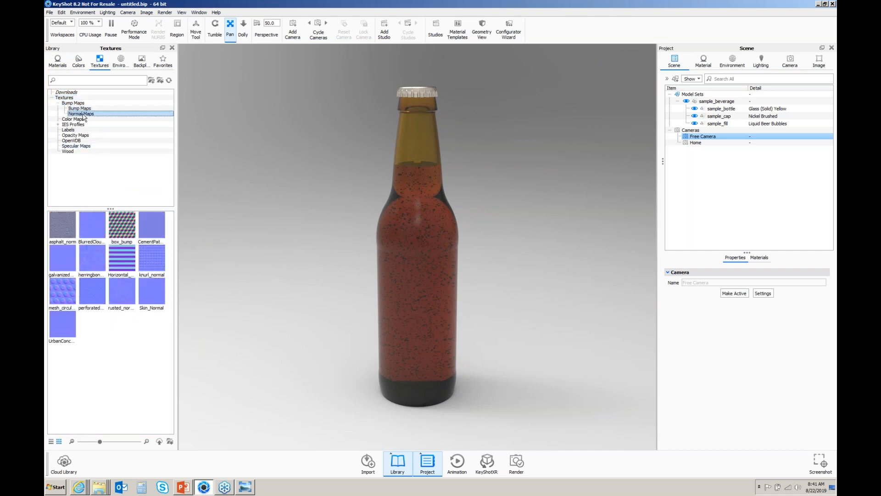
{"action": "left_click", "coordinate": [58, 104]}
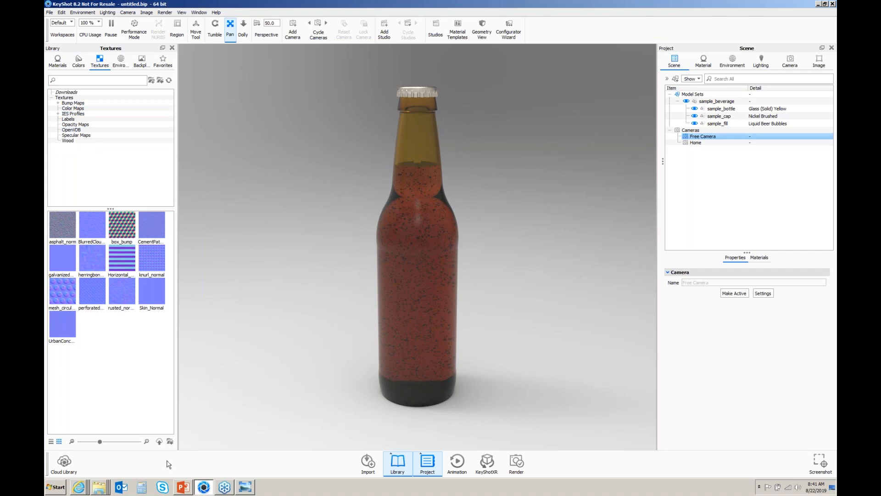
Search the Cloud Library's textures for "condens" and for "water", review the results and close the library.
{"action": "left_click", "coordinate": [64, 463]}
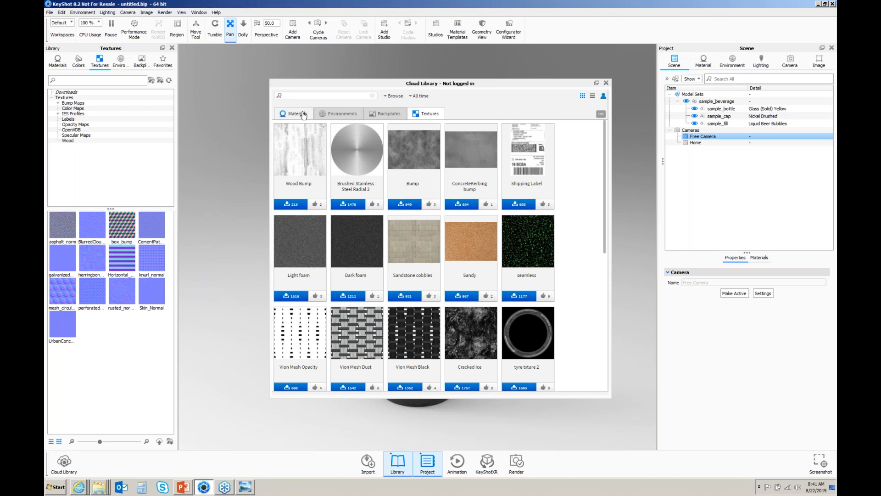
{"action": "left_click", "coordinate": [425, 113]}
{"action": "left_click", "coordinate": [295, 97]}
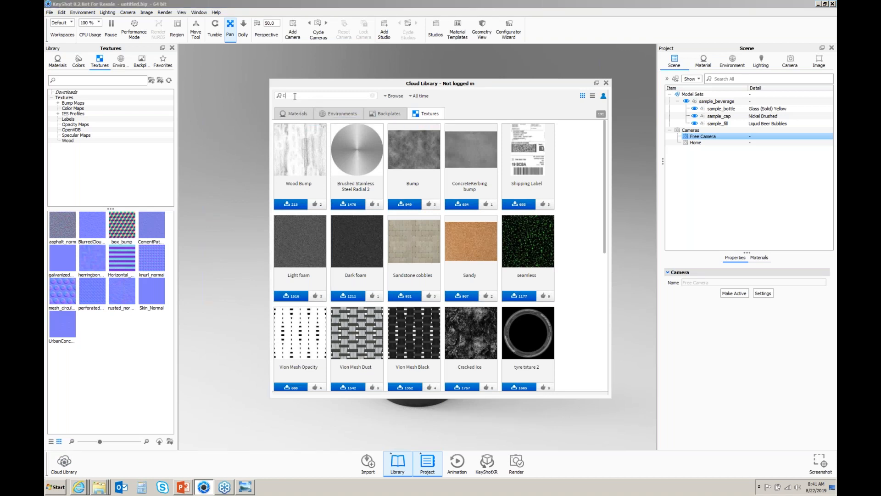
{"action": "type", "text": "condens"}
{"action": "left_click_drag", "start_coordinate": [305, 96], "coordinate": [282, 97]}
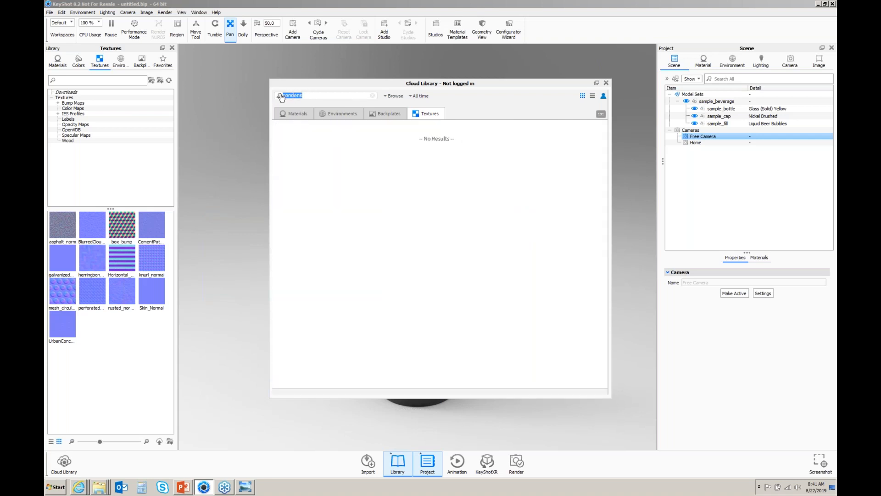
{"action": "type", "text": "water"}
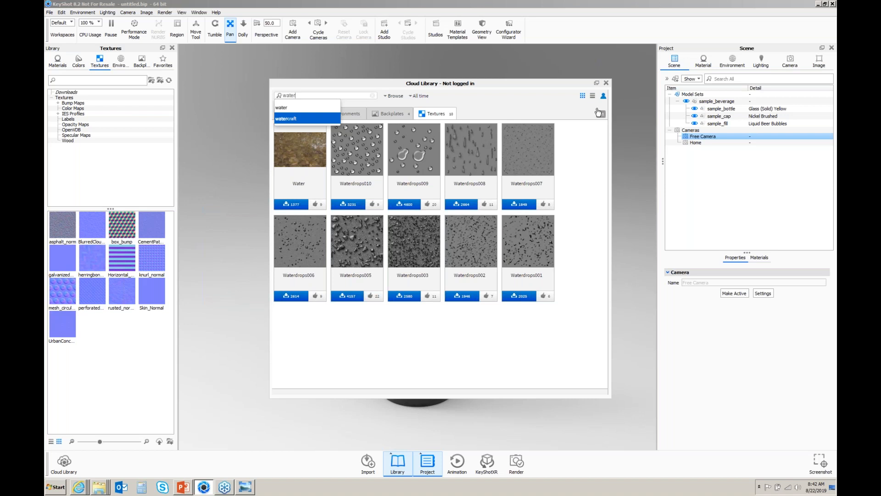
{"action": "left_click", "coordinate": [607, 84]}
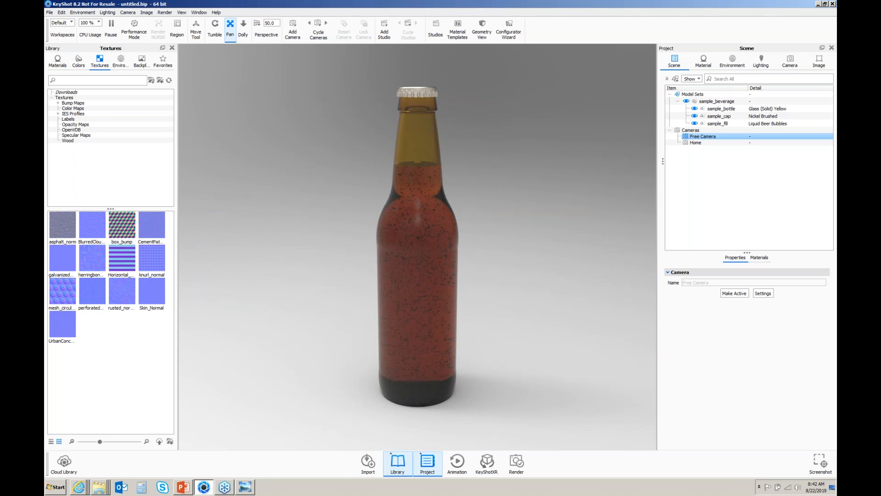
Switch to Internet Explorer, look through the Google image results for condensation, and return to KeyShot.
{"action": "right_click", "coordinate": [85, 483]}
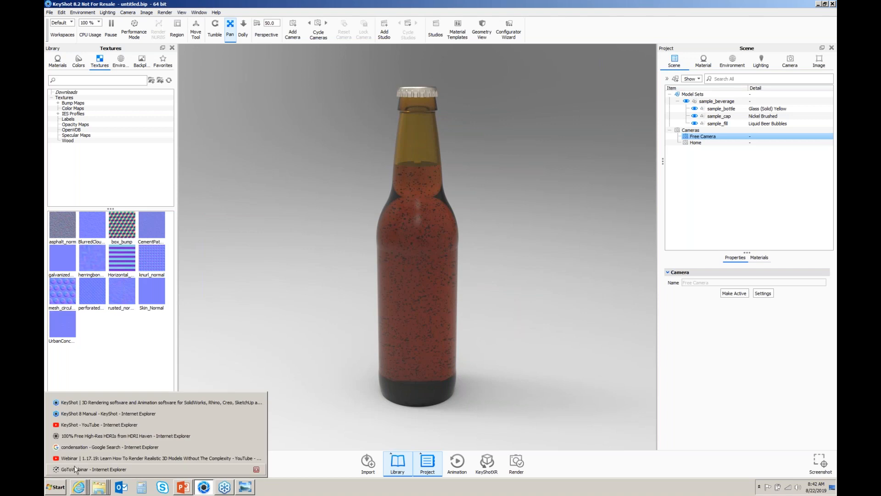
{"action": "left_click", "coordinate": [76, 447]}
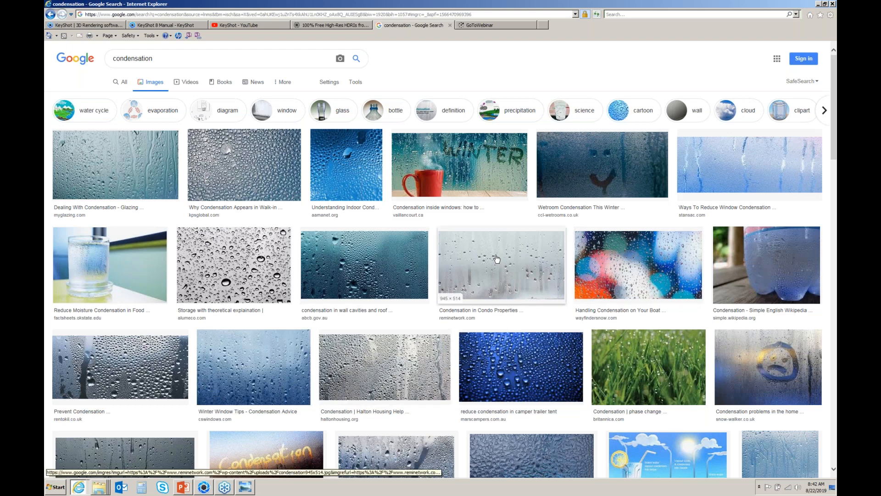
{"action": "scroll", "coordinate": [496, 259], "scroll_direction": "down", "scroll_amount": 10}
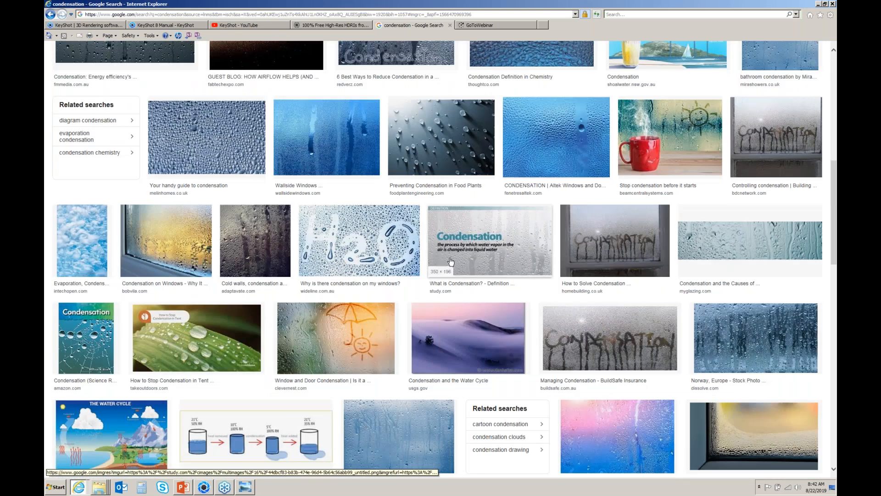
{"action": "scroll", "coordinate": [452, 262], "scroll_direction": "up", "scroll_amount": 10}
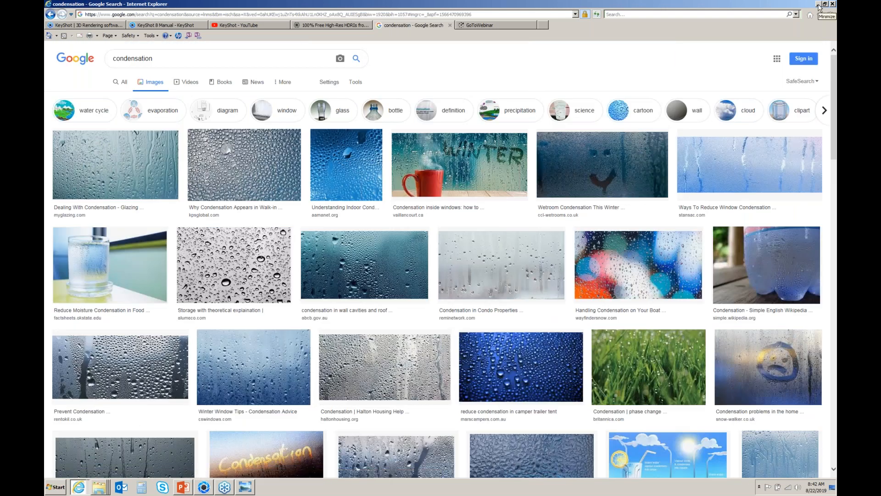
{"action": "left_click", "coordinate": [819, 4]}
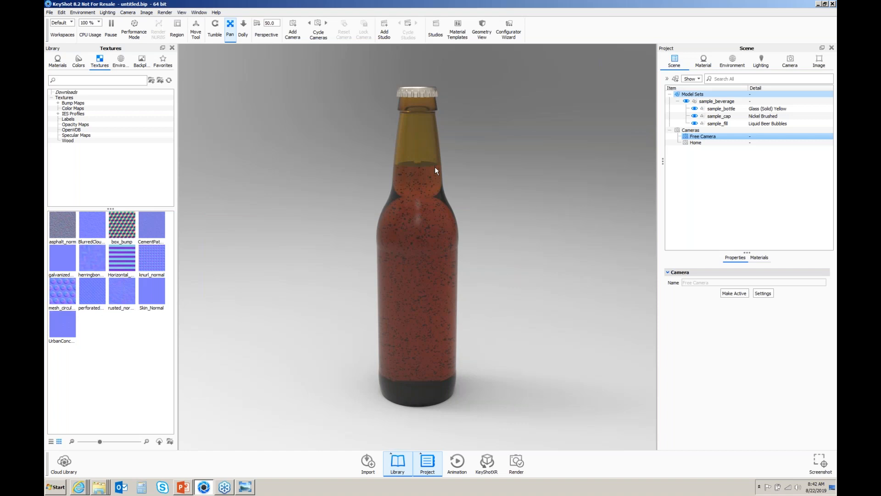
Import all the condensation images, condensation_01.jpg to condensation_12.jpg, from My Documents > custom_images > textures into the Downloads texture folder.
{"action": "left_click", "coordinate": [136, 92]}
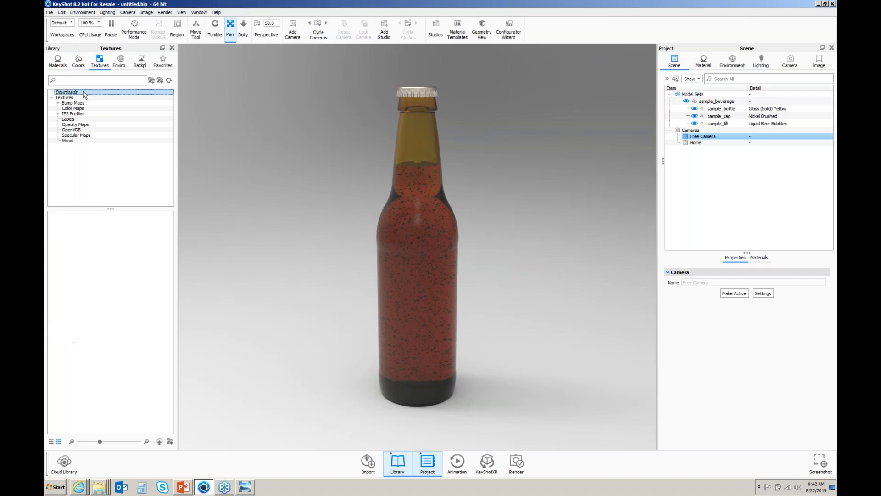
{"action": "left_click", "coordinate": [161, 80]}
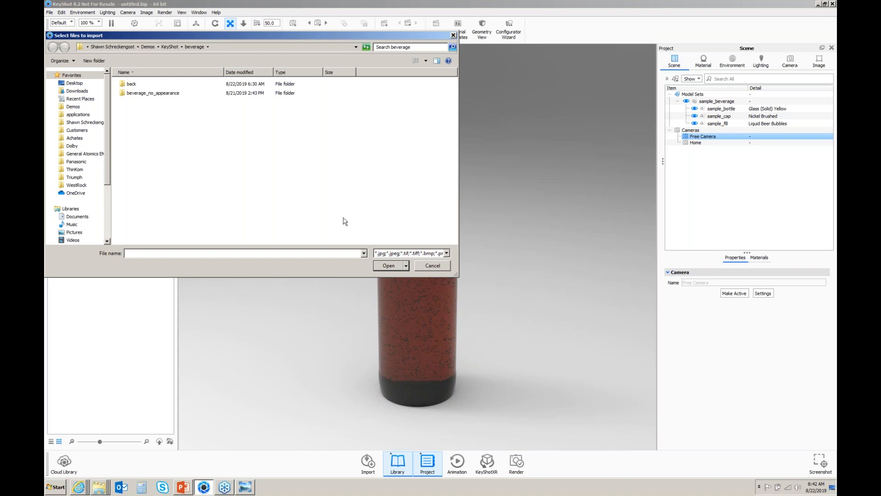
{"action": "left_click", "coordinate": [169, 47]}
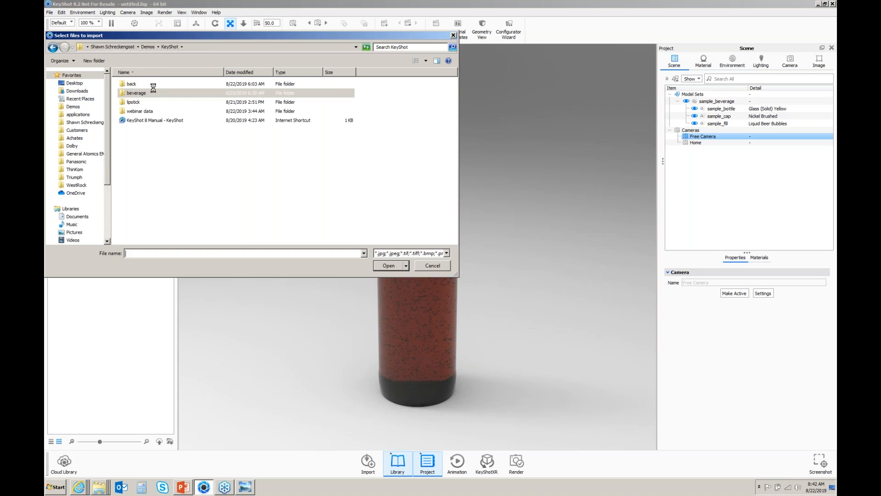
{"action": "left_click", "coordinate": [113, 46]}
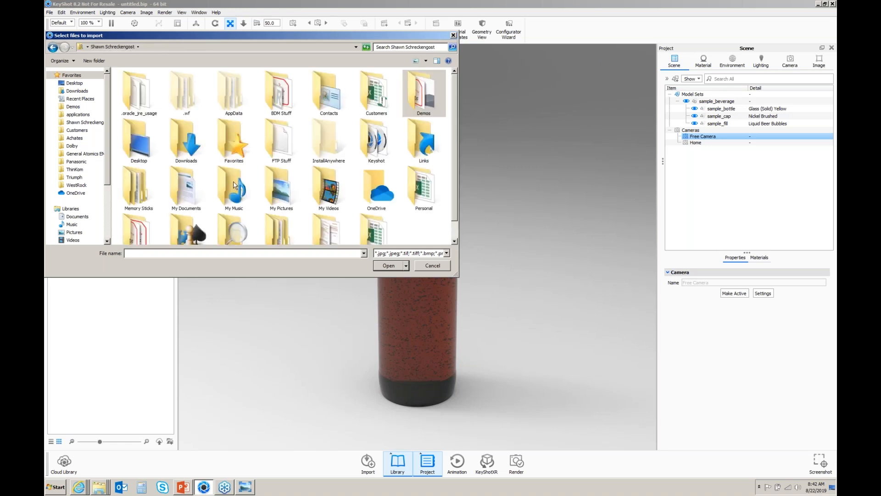
{"action": "left_click", "coordinate": [185, 188]}
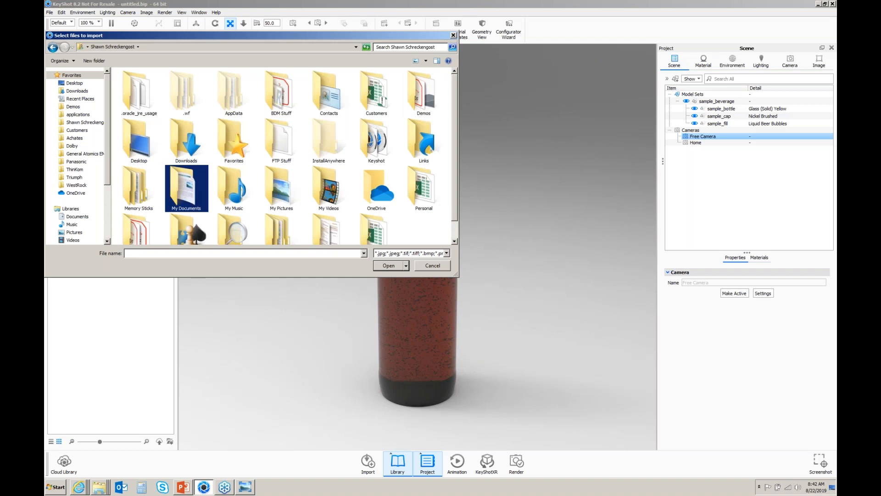
{"action": "left_click", "coordinate": [148, 121]}
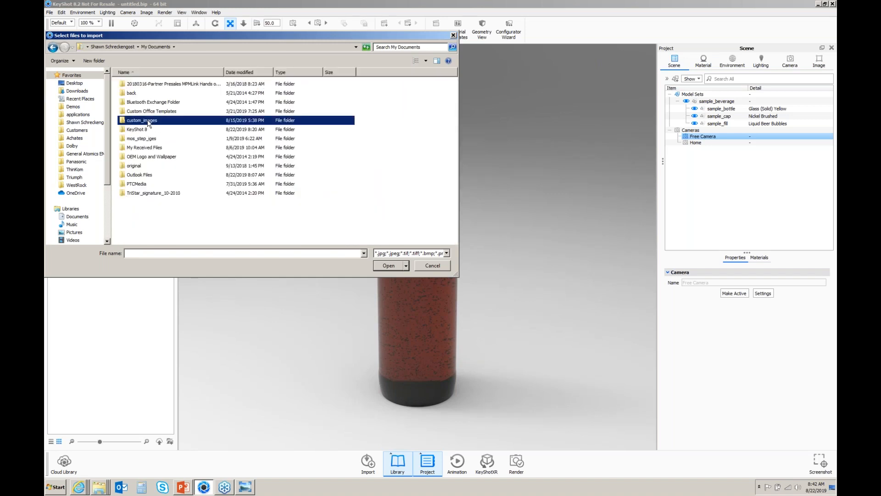
{"action": "double_click", "coordinate": [148, 121]}
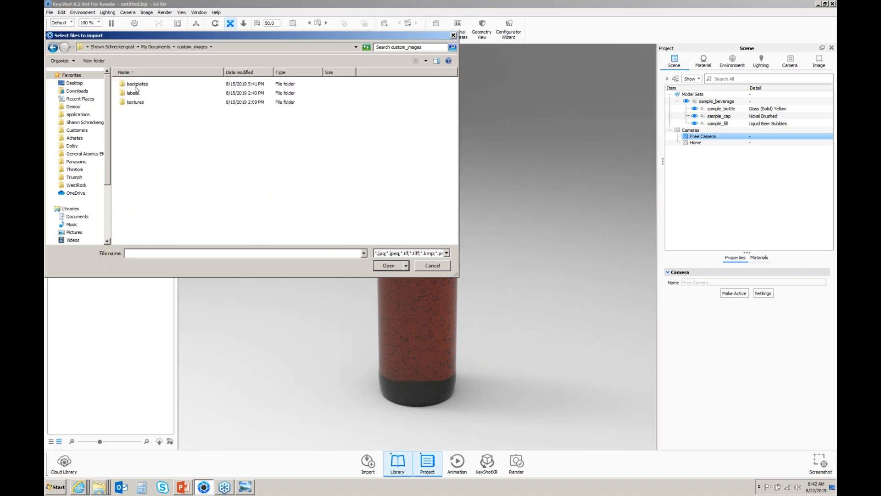
{"action": "double_click", "coordinate": [134, 103]}
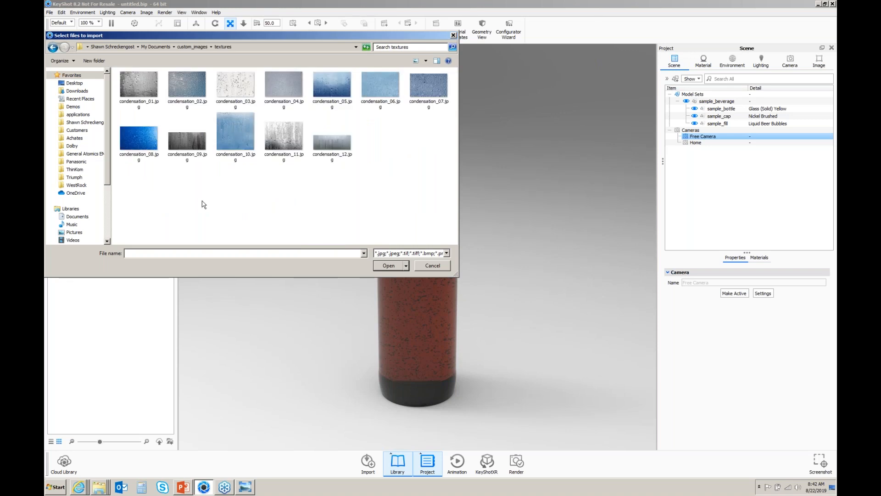
{"action": "left_click_drag", "start_coordinate": [136, 186], "coordinate": [439, 87]}
{"action": "left_click", "coordinate": [391, 267]}
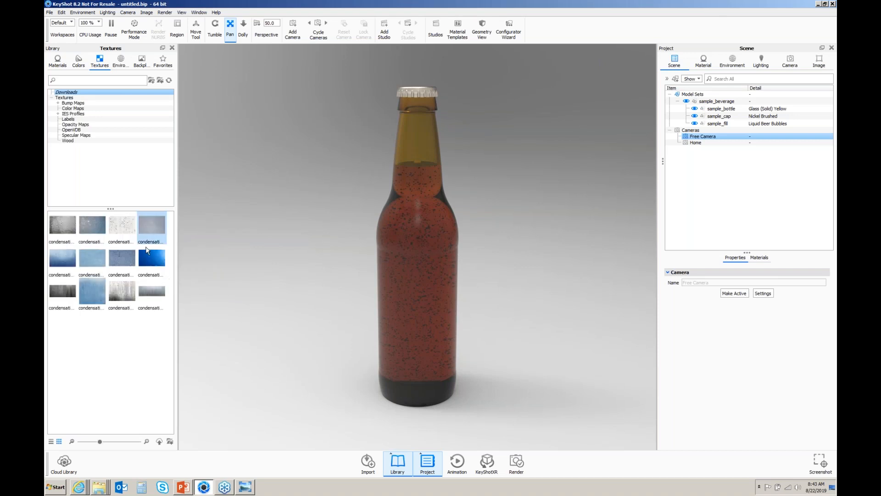
Apply the condensation_08.jpg texture to the bottle glass as a bump map.
{"action": "mouse_move", "coordinate": [147, 253]}
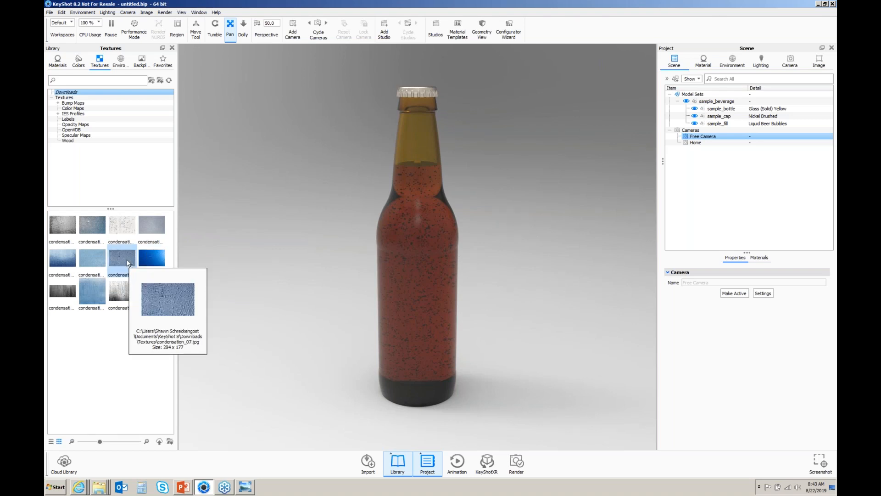
{"action": "mouse_move", "coordinate": [105, 263]}
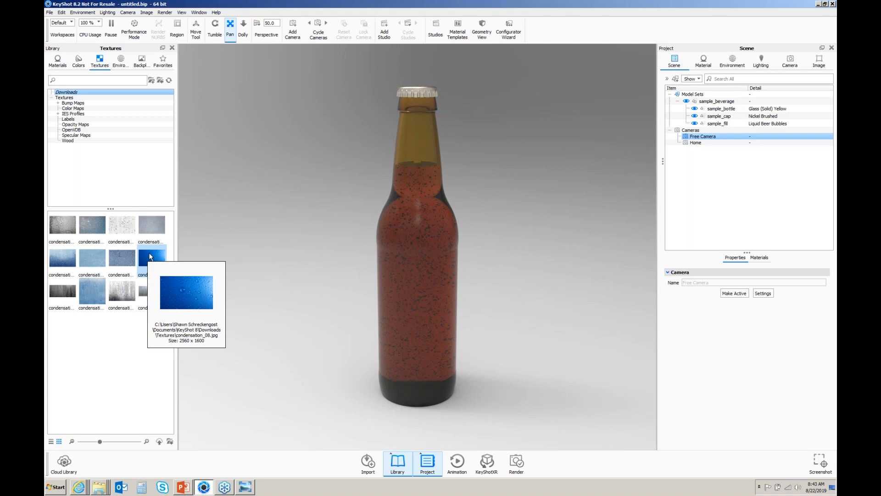
{"action": "left_click_drag", "start_coordinate": [150, 256], "coordinate": [414, 142]}
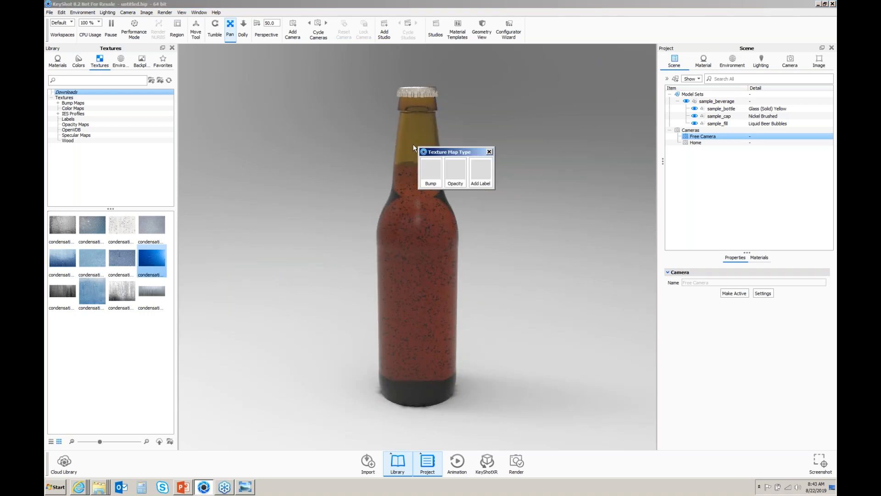
{"action": "left_click", "coordinate": [433, 175]}
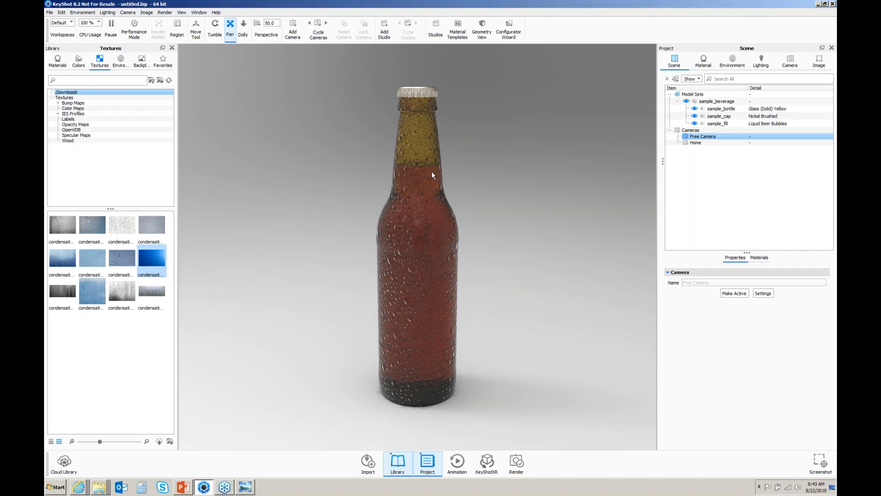
Import beer_label_01.psd from the custom_images labels folder into the Downloads texture folder.
{"action": "left_click", "coordinate": [71, 119]}
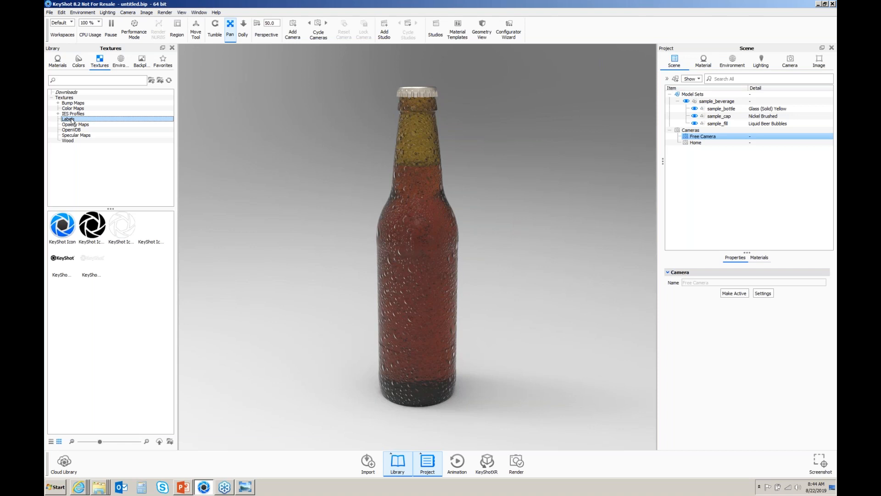
{"action": "left_click", "coordinate": [66, 93]}
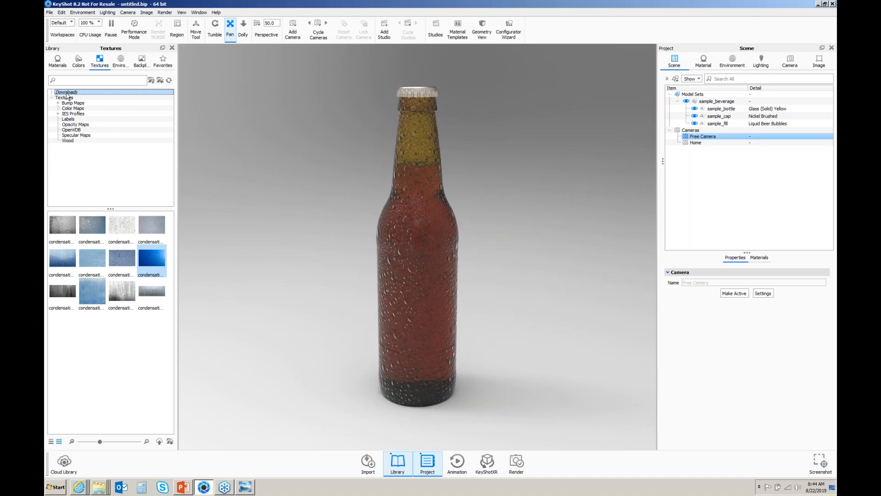
{"action": "left_click", "coordinate": [160, 81]}
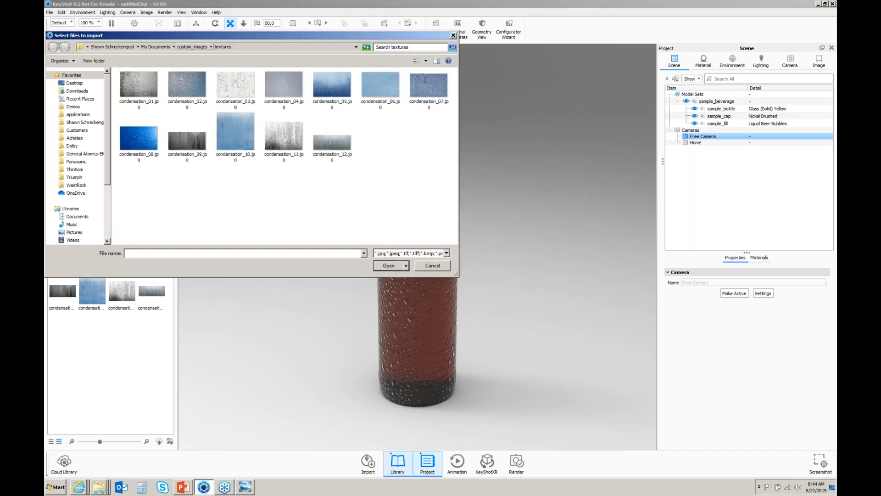
{"action": "left_click", "coordinate": [192, 46]}
{"action": "double_click", "coordinate": [132, 92]}
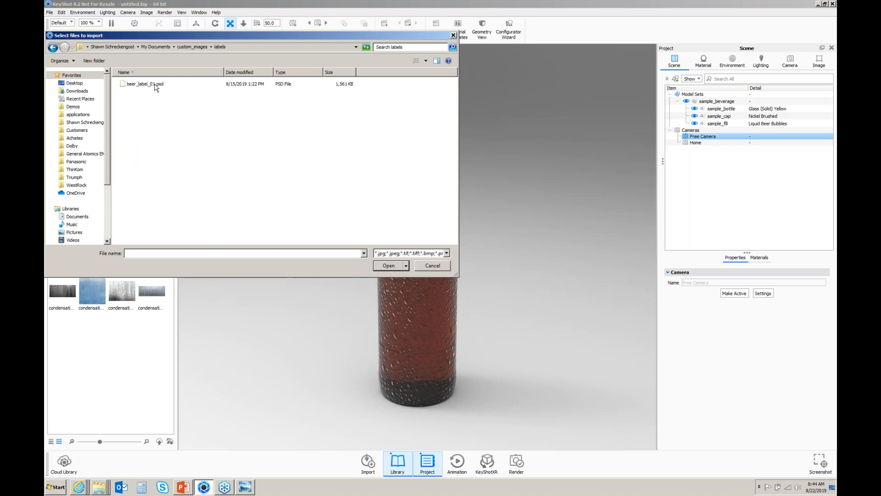
{"action": "left_click", "coordinate": [153, 87]}
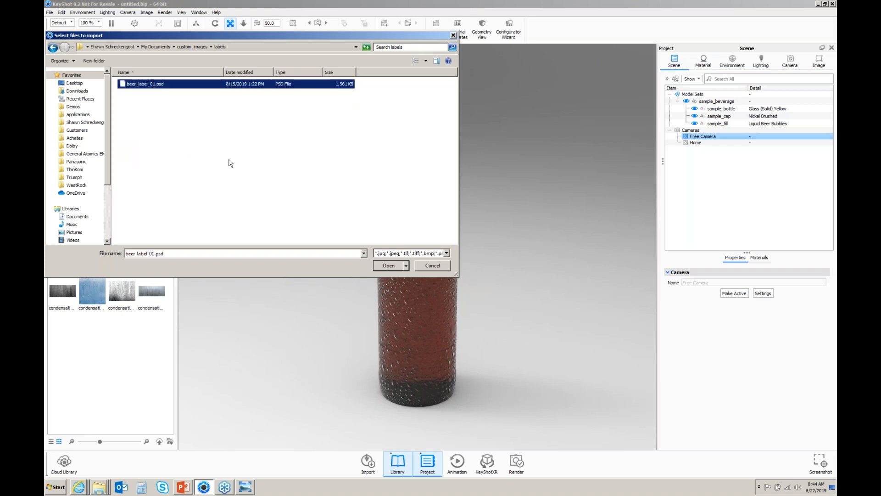
{"action": "left_click", "coordinate": [393, 265]}
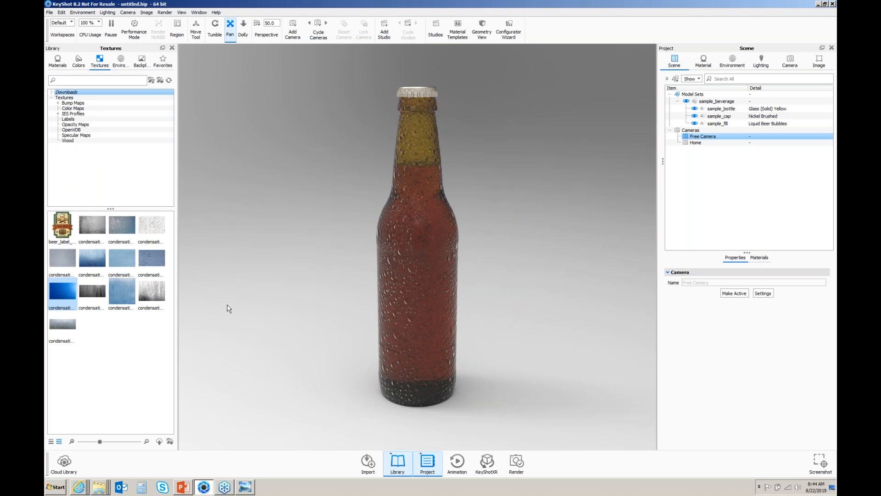
Add the imported beer label texture to the bottle's lower body as a label, enlarge it slightly and accept the placement.
{"action": "scroll", "coordinate": [228, 308], "scroll_direction": "up", "scroll_amount": 5}
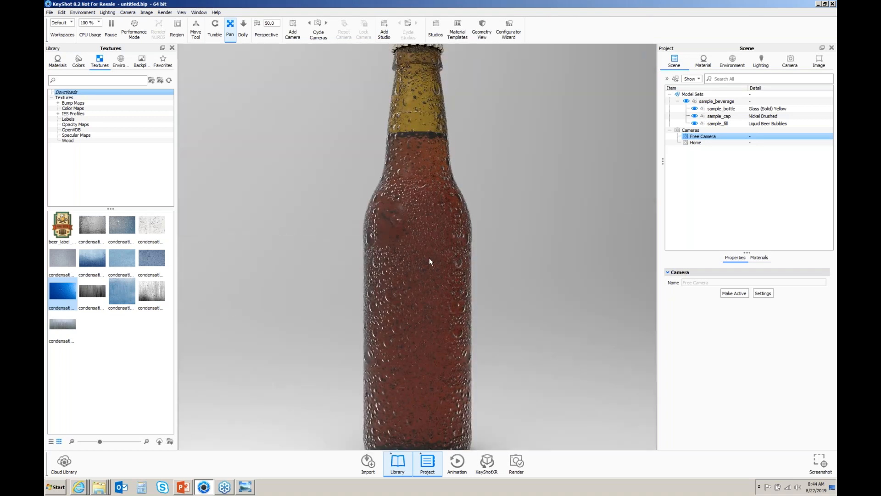
{"action": "scroll", "coordinate": [430, 260], "scroll_direction": "down", "scroll_amount": 4}
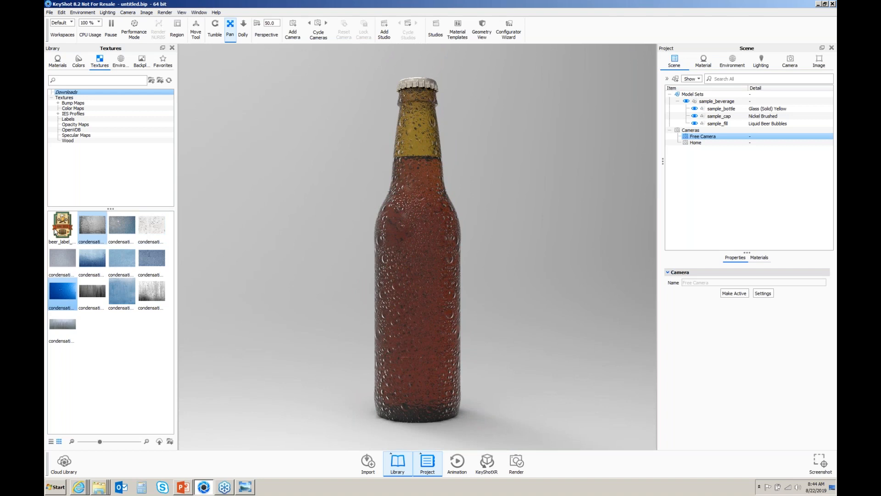
{"action": "left_click_drag", "start_coordinate": [62, 226], "coordinate": [416, 319]}
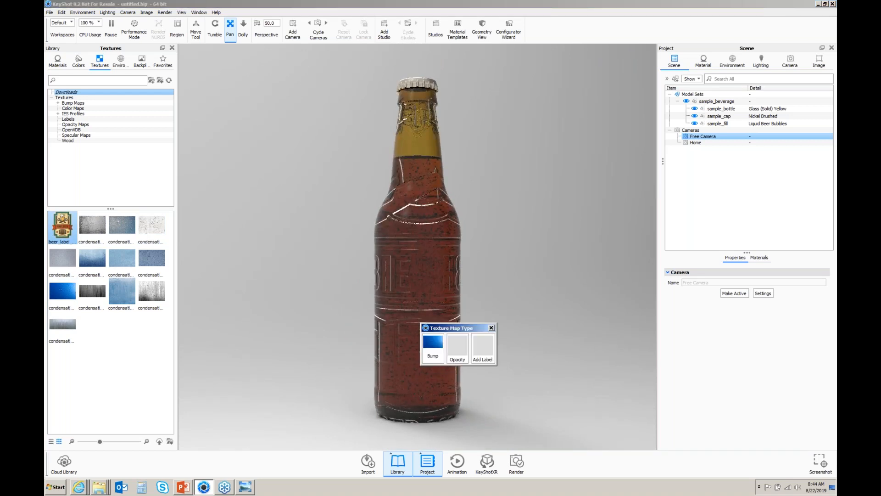
{"action": "left_click", "coordinate": [483, 350]}
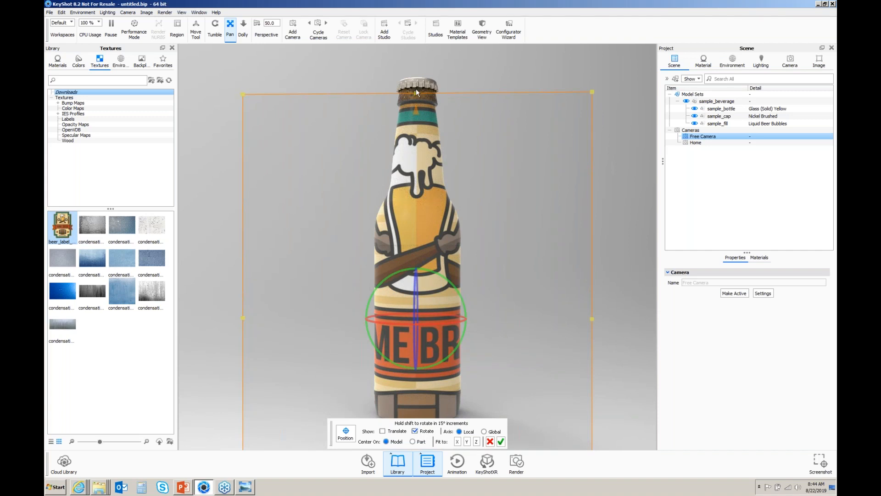
{"action": "mouse_move", "coordinate": [415, 93]}
{"action": "left_mouse_down"}
{"action": "mouse_move", "coordinate": [415, 185]}
{"action": "mouse_move", "coordinate": [428, 87]}
{"action": "left_mouse_up"}
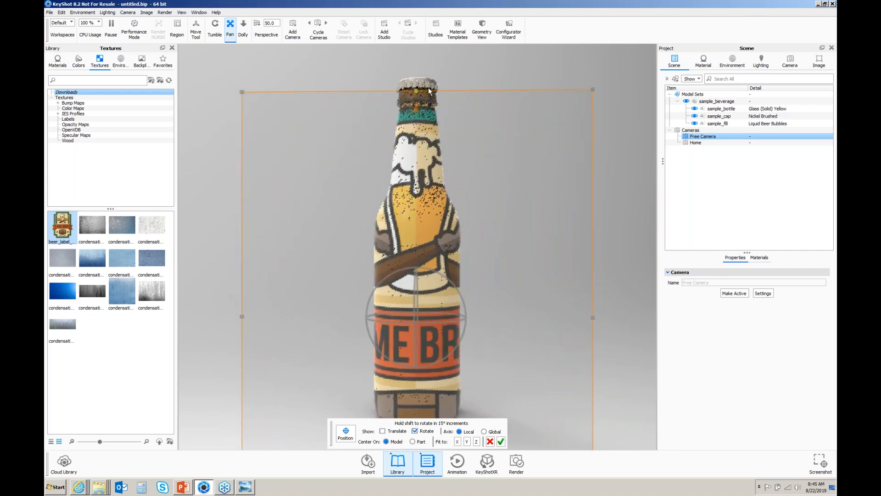
{"action": "left_click", "coordinate": [501, 441]}
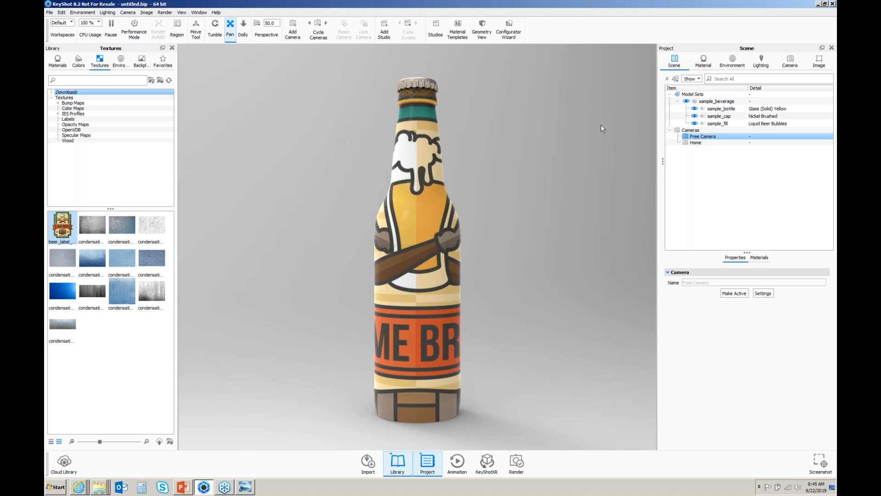
Open the texture settings of the beer_label_01.psd label in the bottle's yellow glass material and check its placement with Move Texture.
{"action": "left_click", "coordinate": [704, 62]}
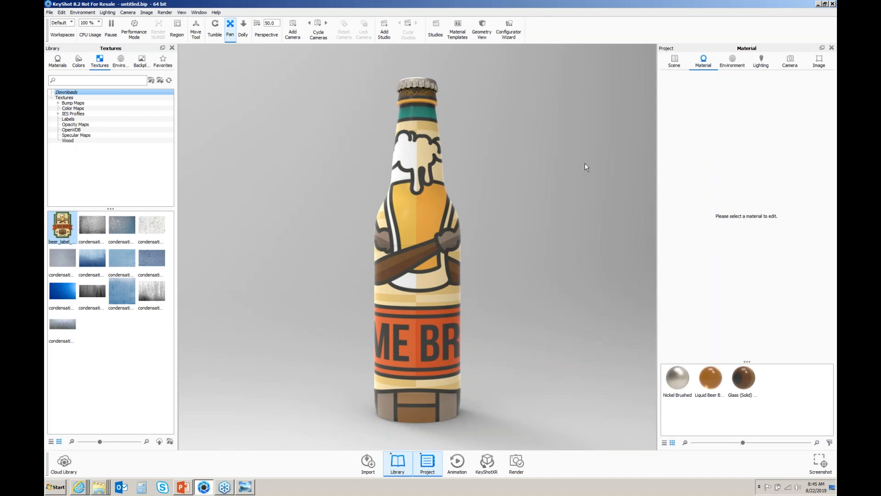
{"action": "left_click", "coordinate": [745, 380]}
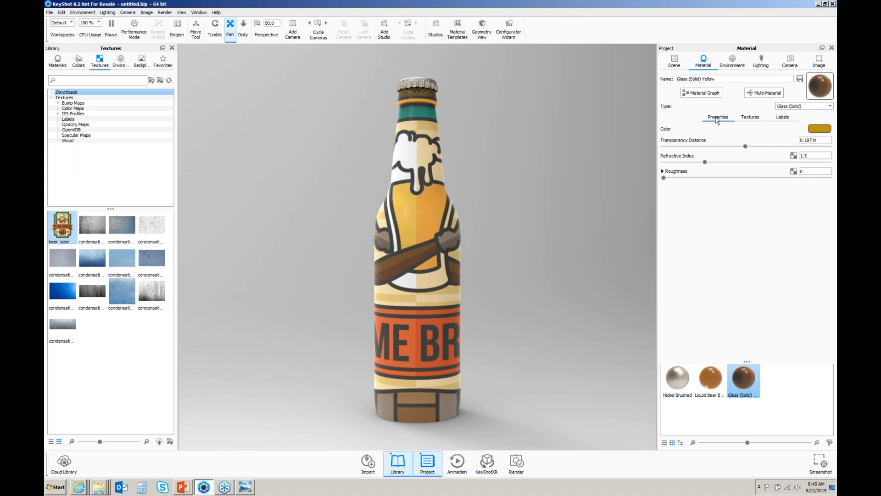
{"action": "left_click", "coordinate": [750, 117]}
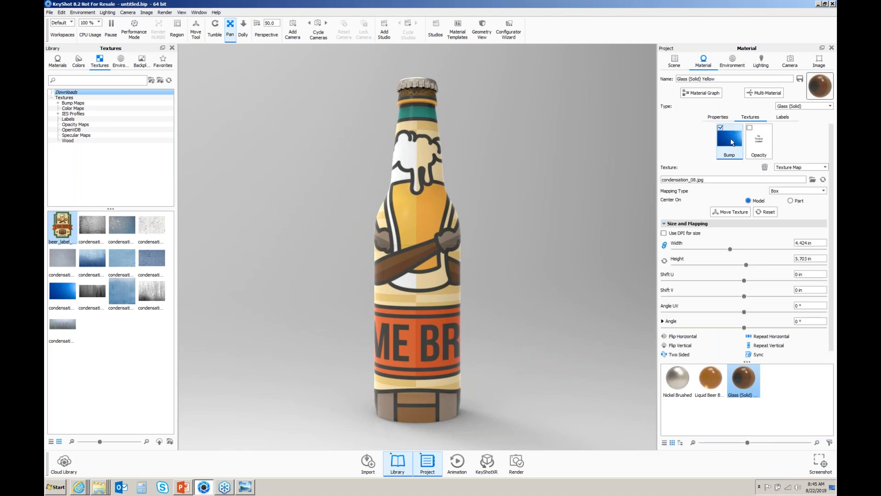
{"action": "left_click", "coordinate": [782, 118]}
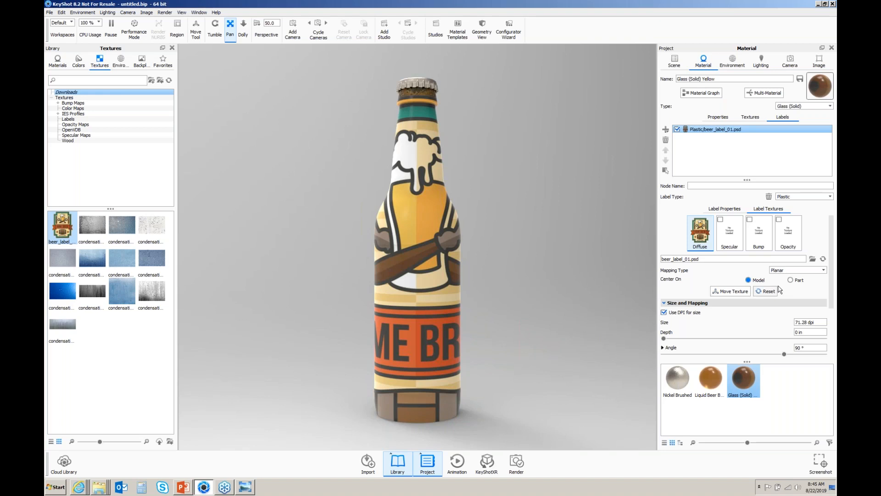
{"action": "left_click_drag", "start_coordinate": [834, 268], "coordinate": [833, 288]}
{"action": "left_click", "coordinate": [725, 264]}
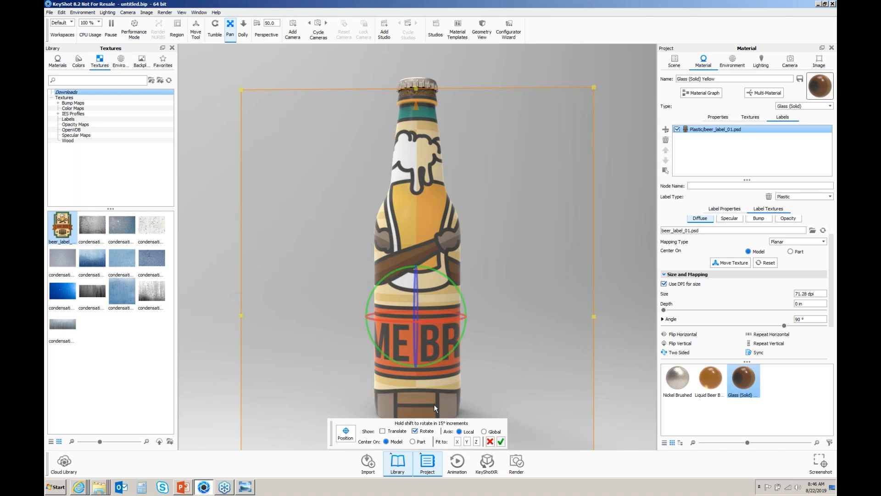
{"action": "left_click", "coordinate": [501, 442]}
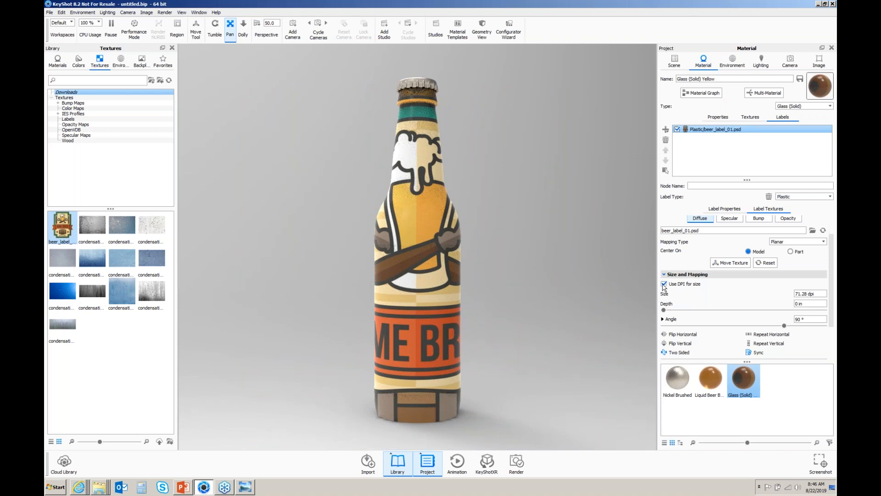
Turn off DPI sizing for the beer label, unlock its aspect ratio, and set the width to 2.125 in and height to 3.5 in.
{"action": "left_click", "coordinate": [664, 284]}
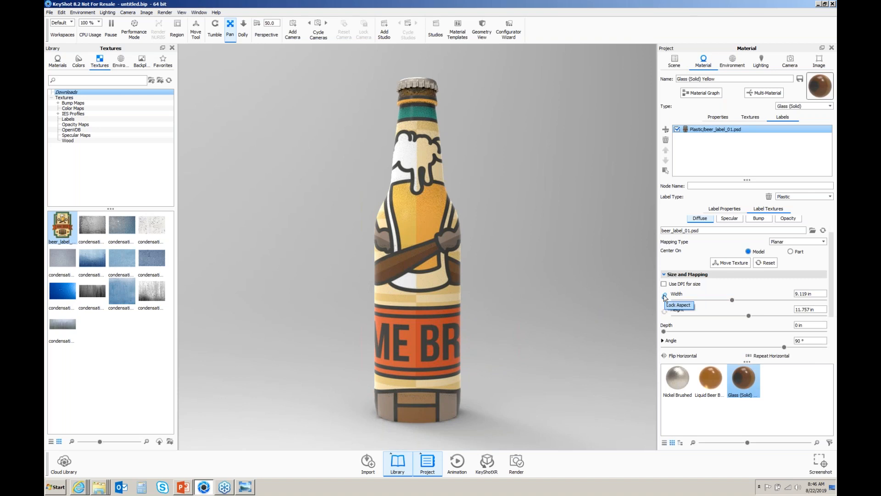
{"action": "left_click_drag", "start_coordinate": [807, 295], "coordinate": [782, 304]}
{"action": "type", "text": "2.125"}
{"action": "key", "text": "Return"}
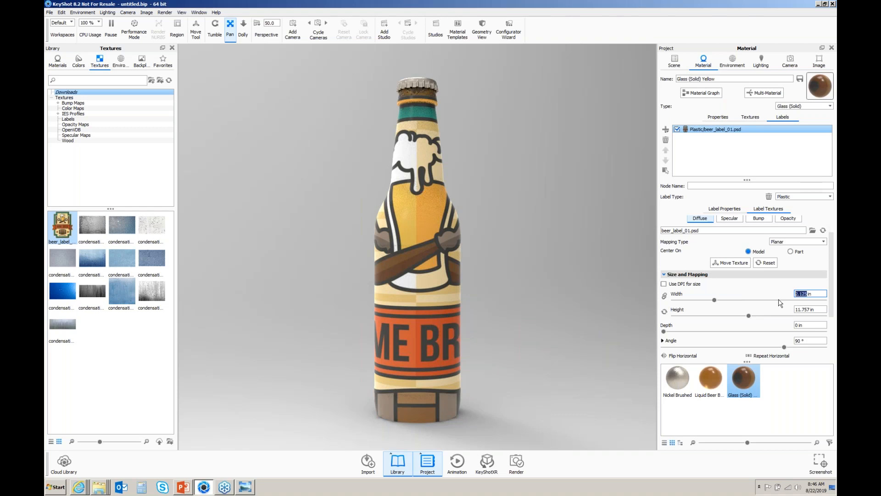
{"action": "left_click", "coordinate": [810, 310]}
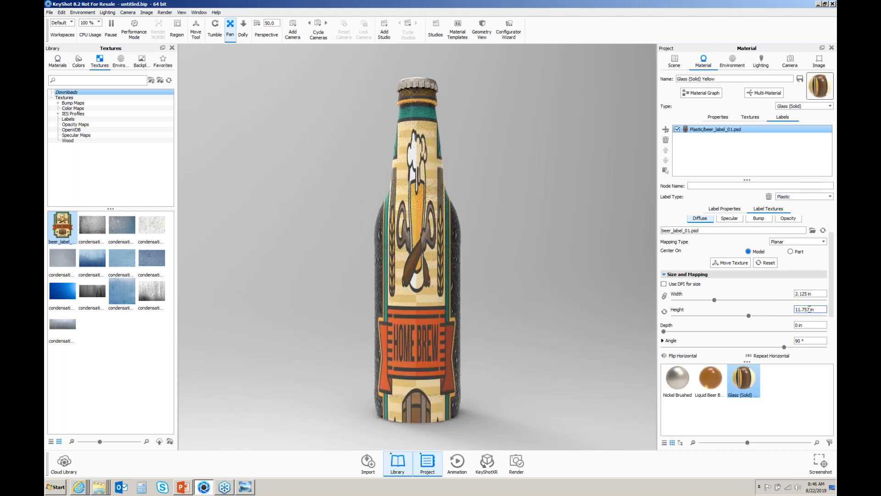
{"action": "left_click_drag", "start_coordinate": [787, 312], "coordinate": [770, 313]}
{"action": "type", "text": "3.5"}
{"action": "key", "text": "Return"}
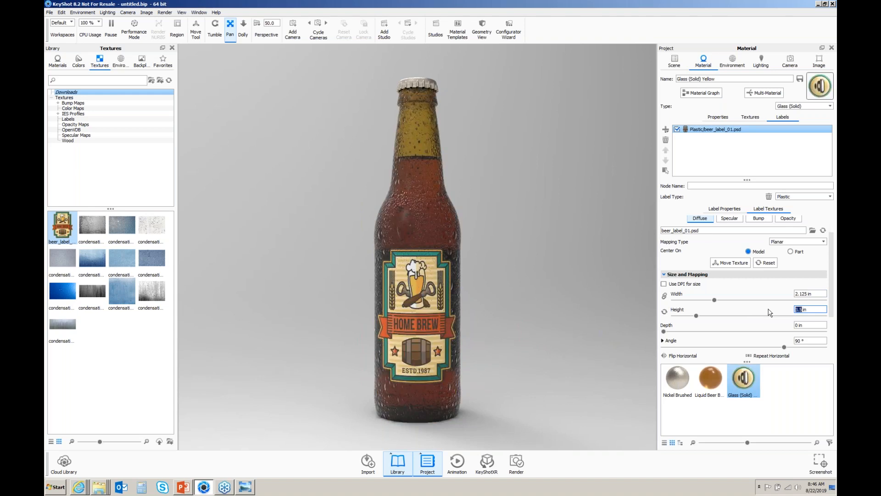
Move the beer label slightly down the bottle using translation in Move Texture and accept the new position.
{"action": "left_click", "coordinate": [726, 264]}
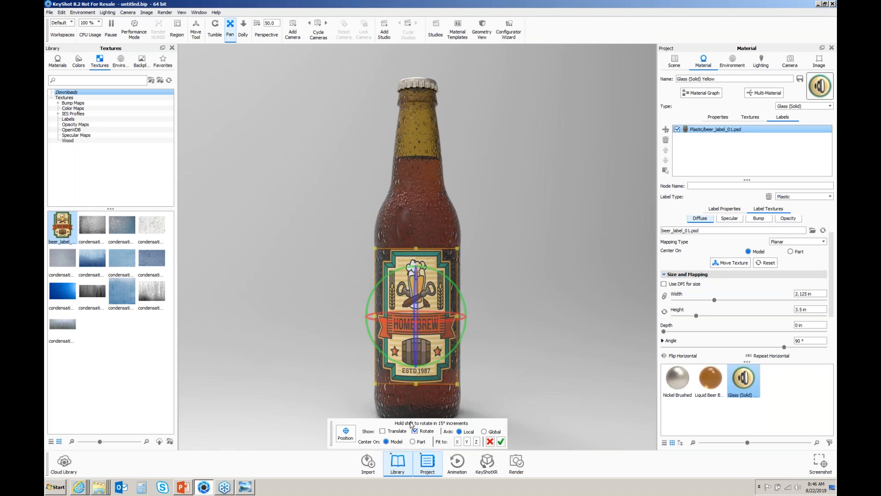
{"action": "left_click", "coordinate": [384, 431]}
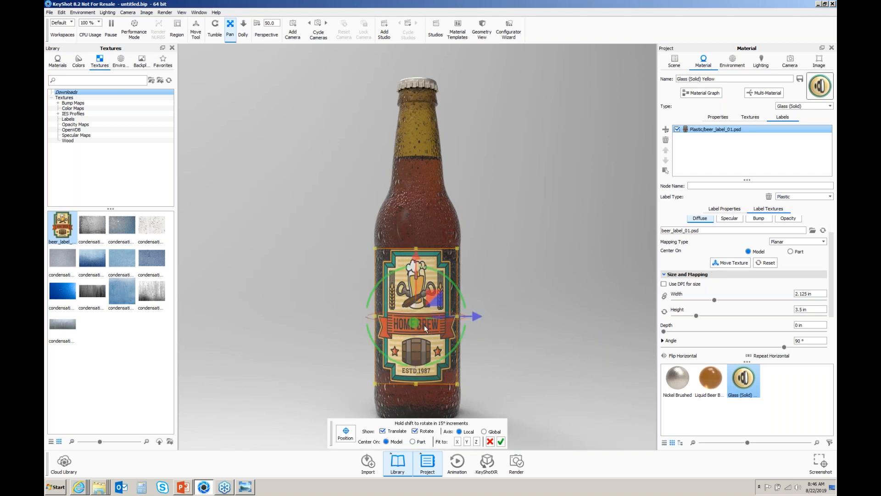
{"action": "left_click_drag", "start_coordinate": [416, 258], "coordinate": [416, 265]}
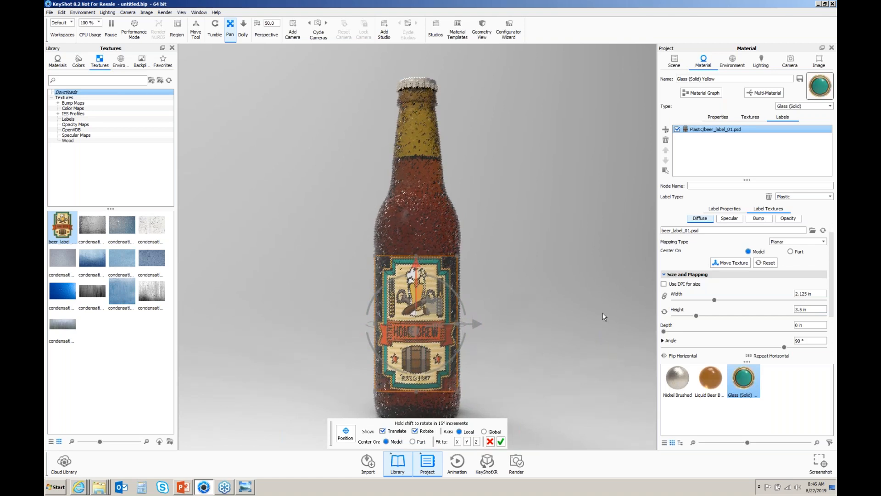
{"action": "left_click", "coordinate": [501, 441]}
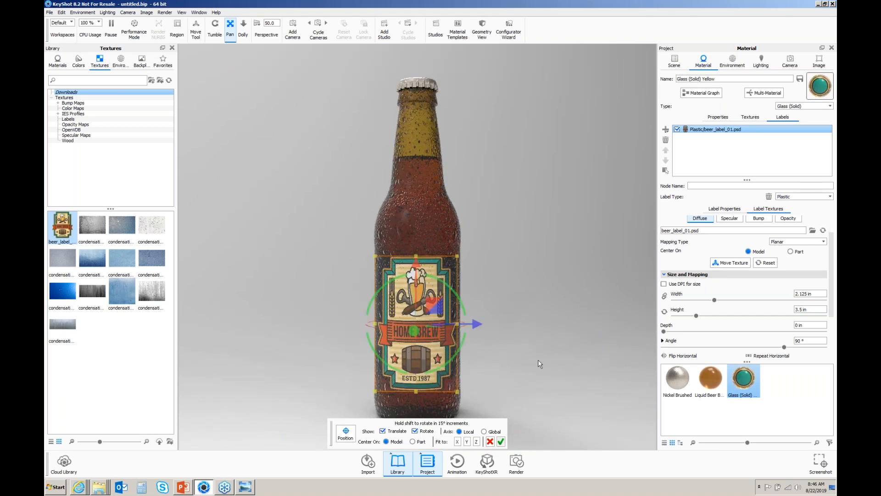
Raise the beer label's plastic roughness to 0.0141.
{"action": "left_click", "coordinate": [724, 210]}
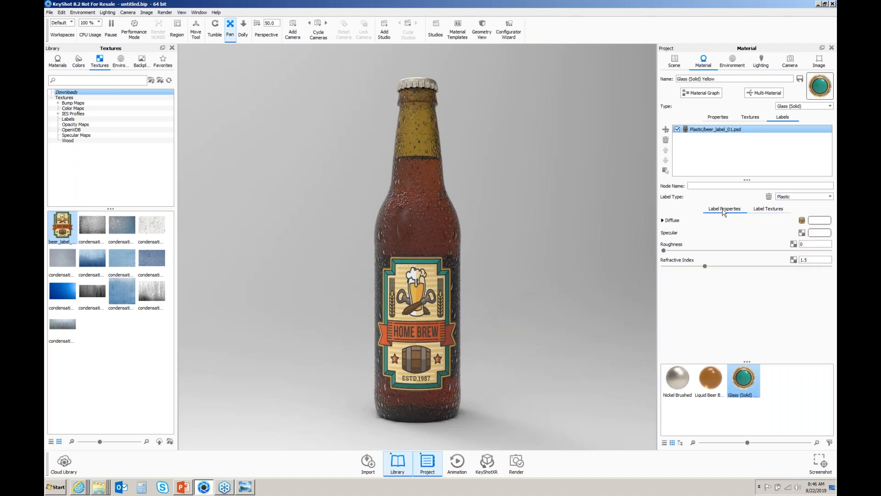
{"action": "left_click_drag", "start_coordinate": [664, 251], "coordinate": [687, 251]}
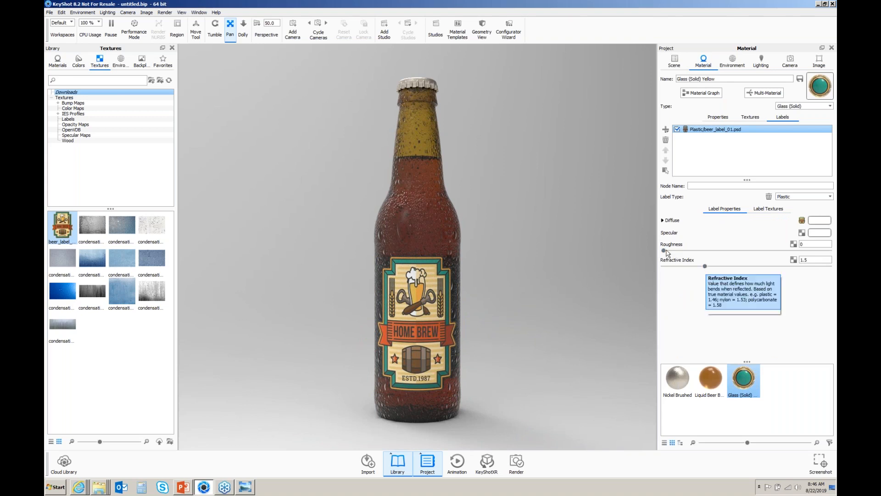
{"action": "left_click_drag", "start_coordinate": [670, 253], "coordinate": [672, 254]}
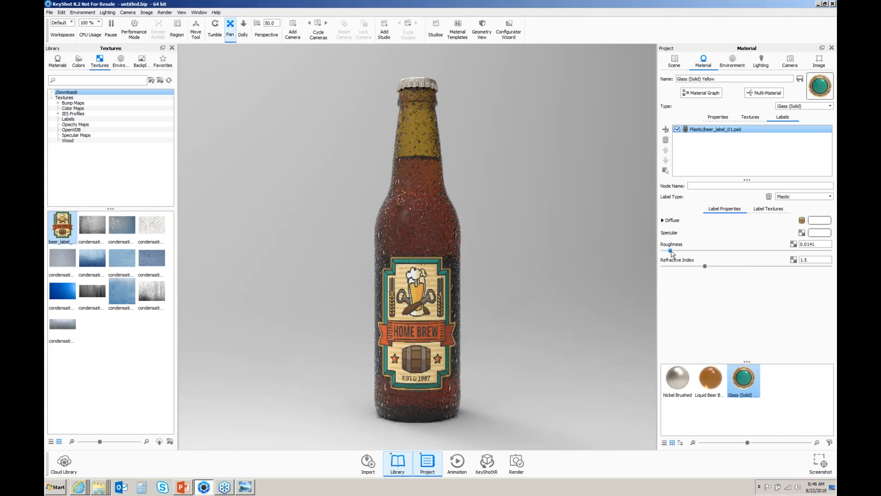
{"action": "left_click_drag", "start_coordinate": [670, 253], "coordinate": [741, 250]}
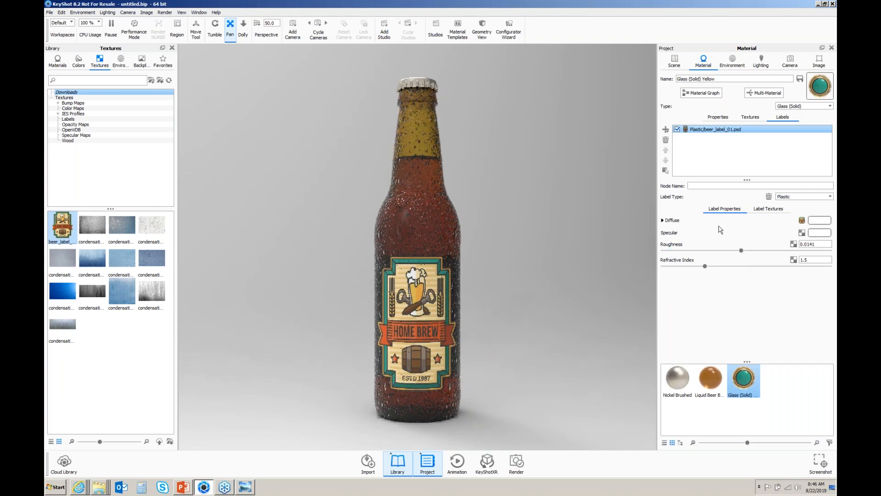
Add a bump texture to the beer label using condensation_08.jpg from the KeyShot 8 Downloads > Textures folder.
{"action": "left_click", "coordinate": [765, 209]}
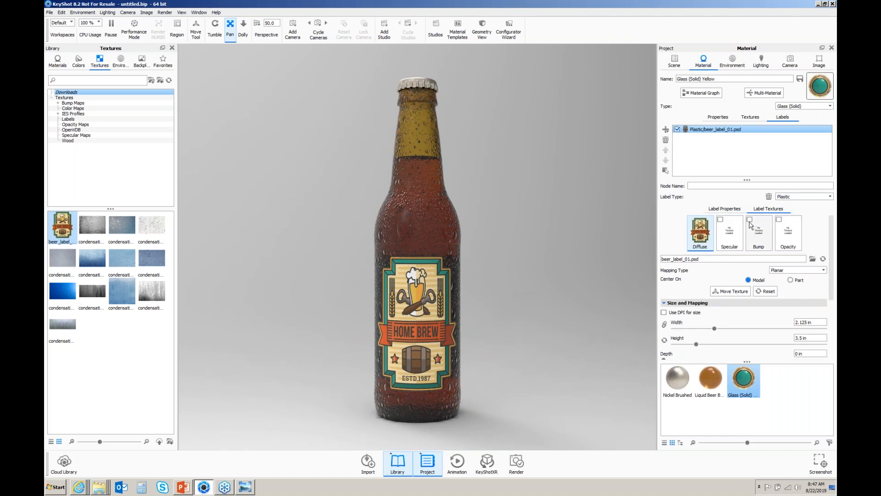
{"action": "left_click", "coordinate": [750, 219]}
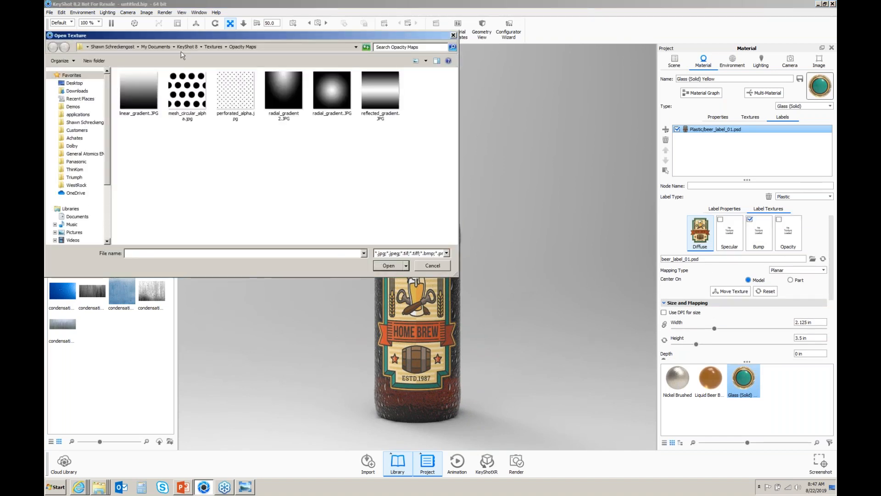
{"action": "left_click", "coordinate": [214, 47]}
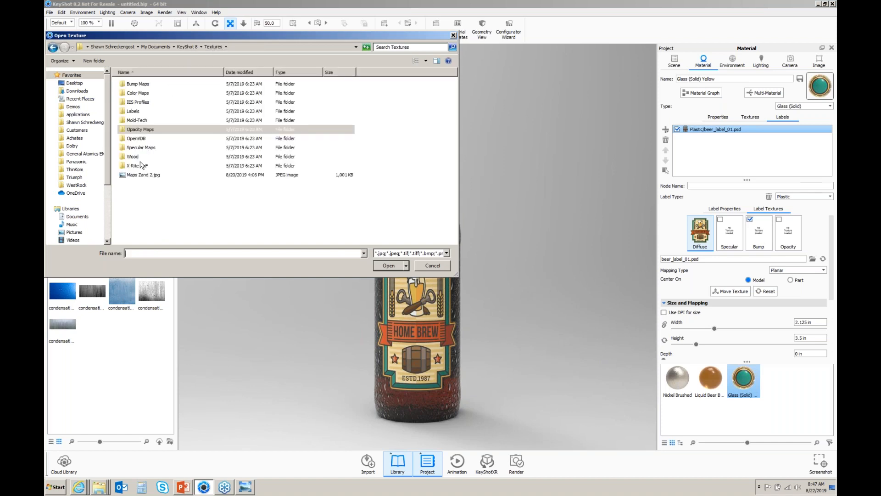
{"action": "left_click", "coordinate": [185, 47]}
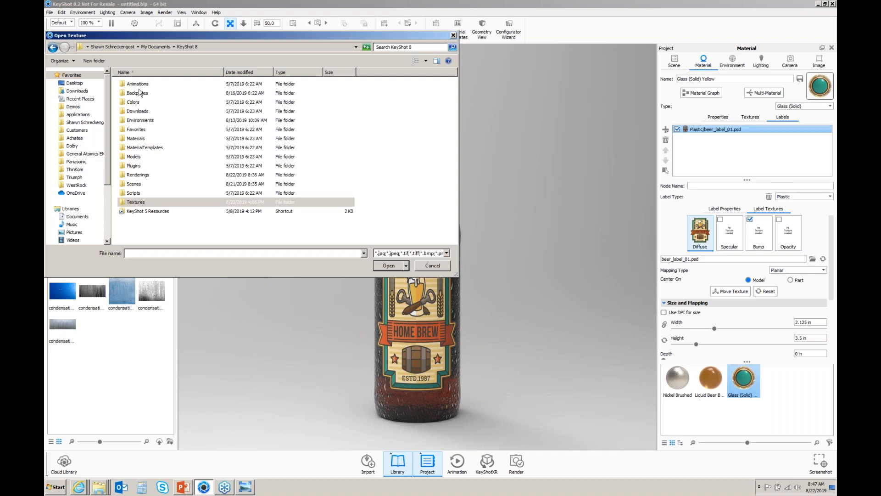
{"action": "double_click", "coordinate": [138, 113]}
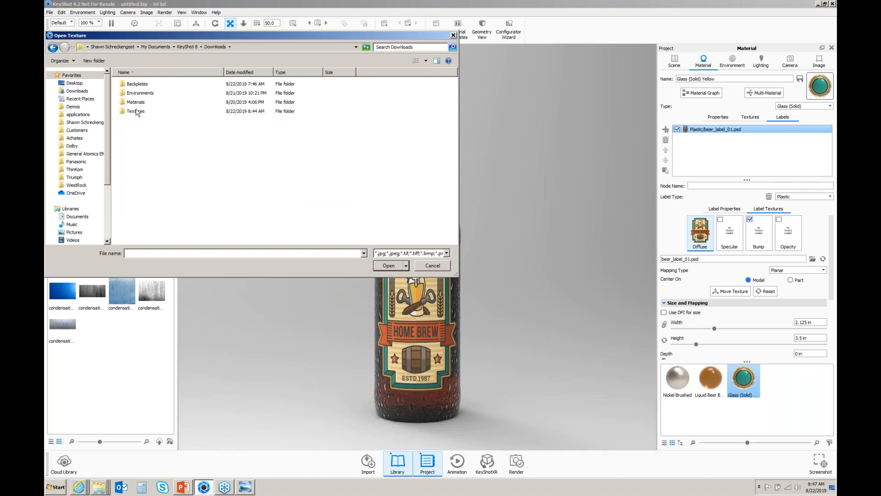
{"action": "double_click", "coordinate": [136, 112]}
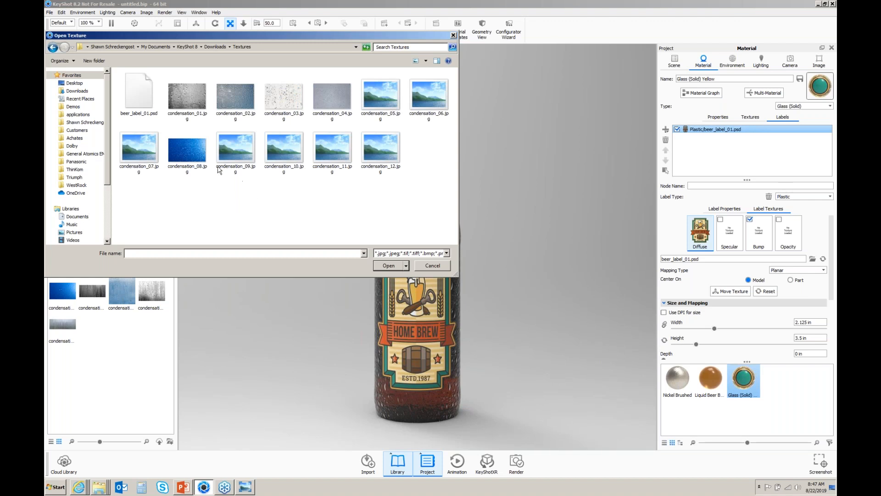
{"action": "double_click", "coordinate": [188, 152]}
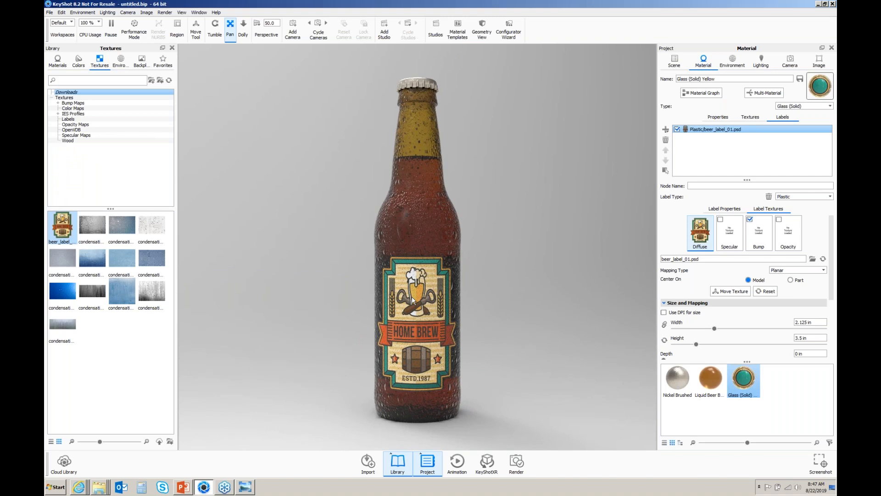
Scale the bottle glass's condensation bump map down to 2.339 in wide with locked proportions and inspect the droplets up close.
{"action": "left_click", "coordinate": [750, 118]}
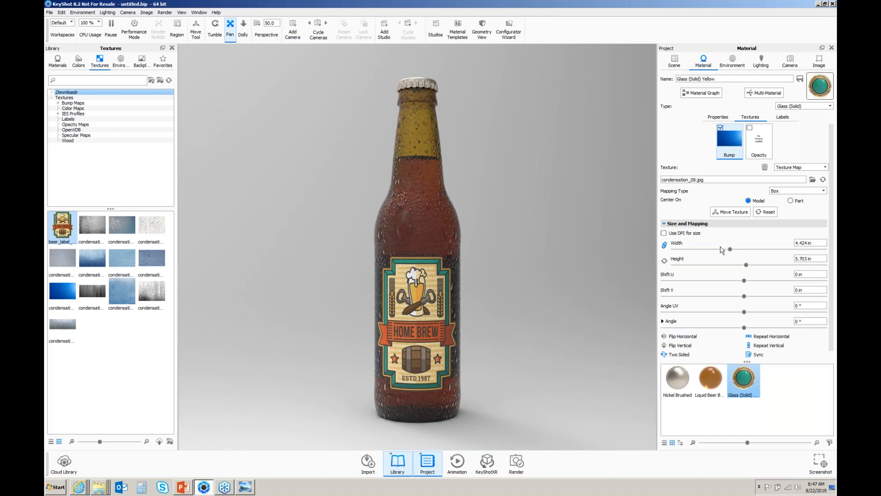
{"action": "left_click_drag", "start_coordinate": [730, 249], "coordinate": [709, 249]}
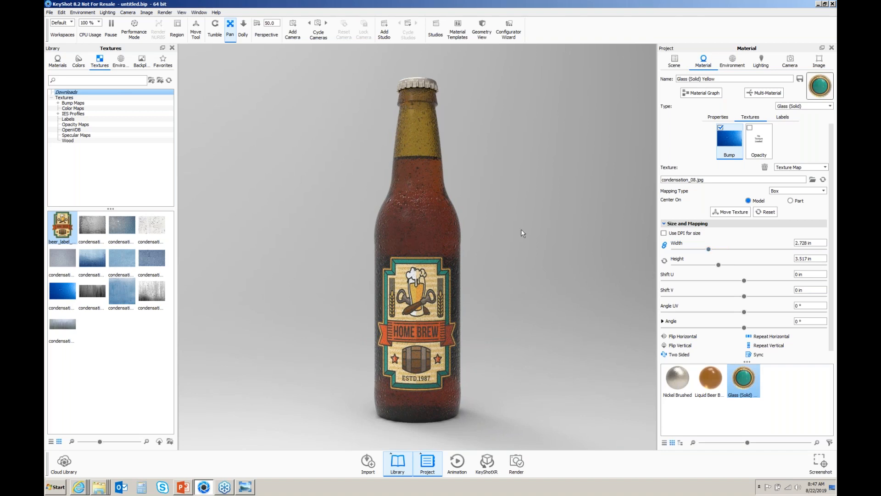
{"action": "left_click_drag", "start_coordinate": [494, 255], "coordinate": [444, 288]}
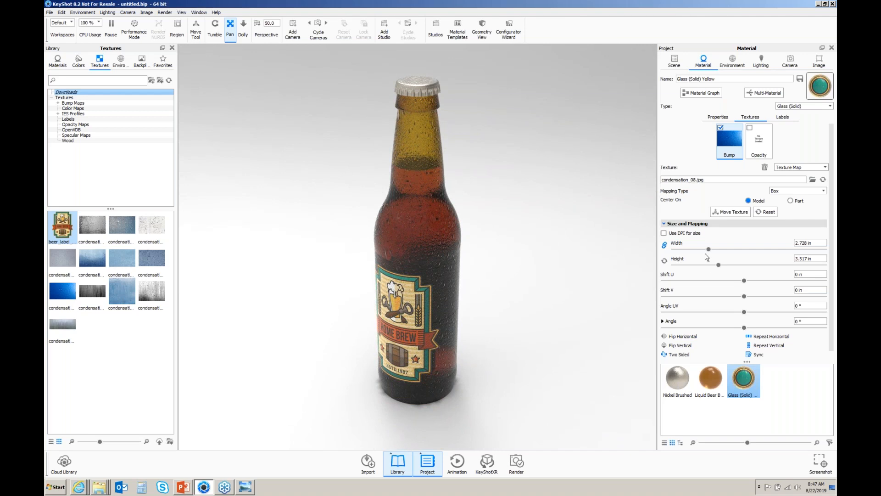
{"action": "left_click_drag", "start_coordinate": [709, 250], "coordinate": [704, 251]}
{"action": "scroll", "coordinate": [407, 301], "scroll_direction": "up", "scroll_amount": 5}
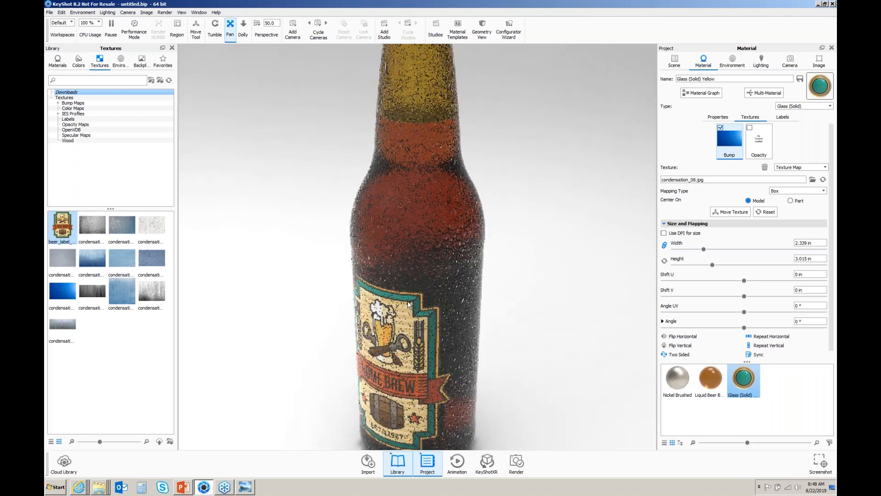
{"action": "scroll", "coordinate": [408, 301], "scroll_direction": "up", "scroll_amount": 3}
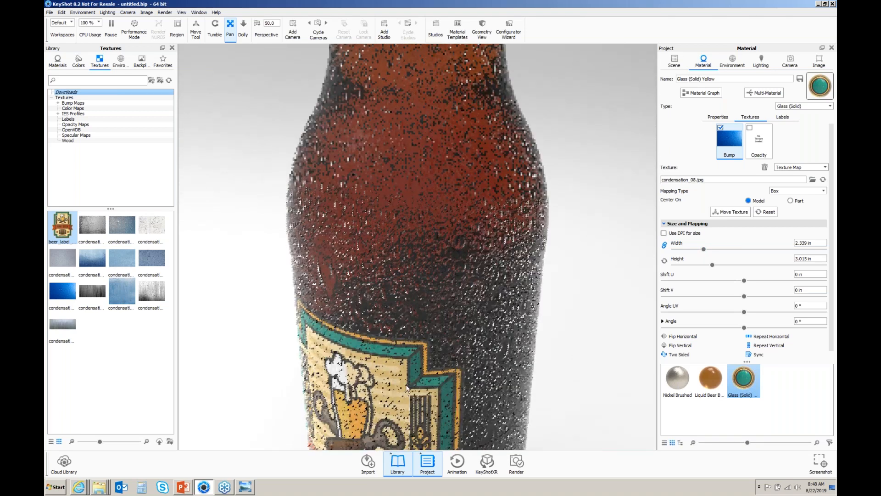
{"action": "scroll", "coordinate": [406, 384], "scroll_direction": "up", "scroll_amount": 3}
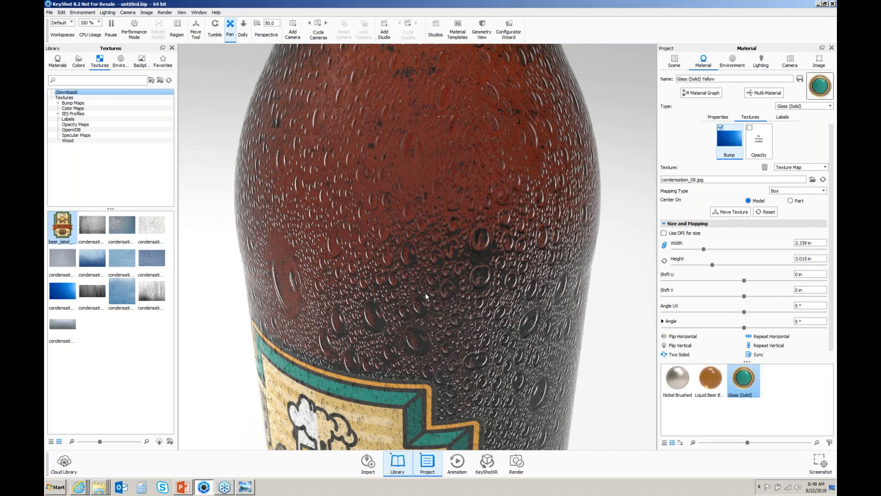
{"action": "scroll", "coordinate": [425, 293], "scroll_direction": "down", "scroll_amount": 2}
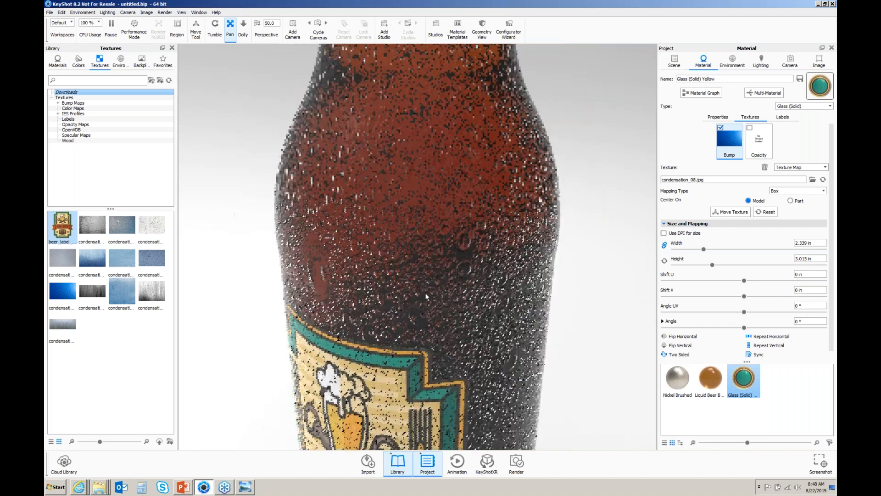
{"action": "scroll", "coordinate": [425, 293], "scroll_direction": "down", "scroll_amount": 5}
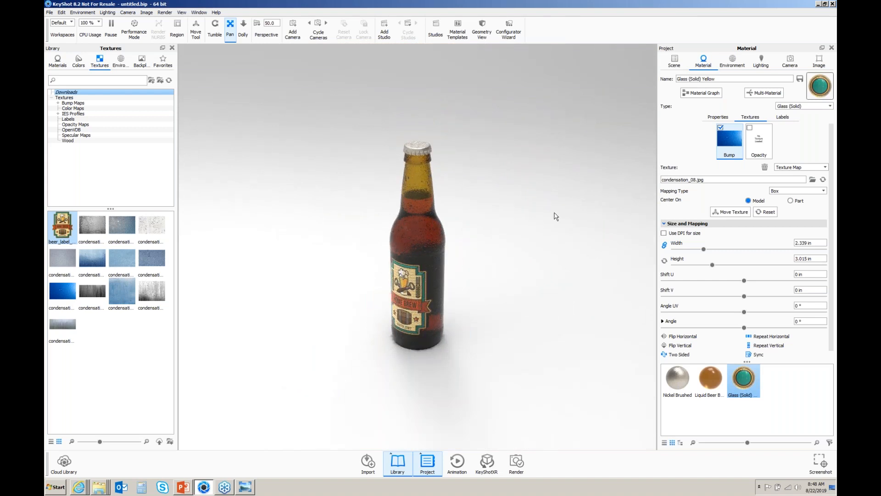
Review the environment and lighting settings, and browse the library's frontplates and interior backplates.
{"action": "left_click", "coordinate": [733, 64]}
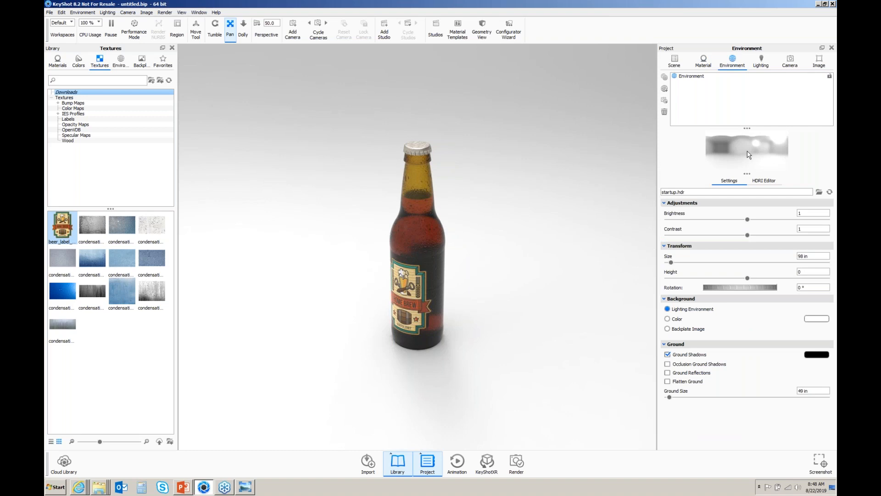
{"action": "left_click", "coordinate": [761, 61]}
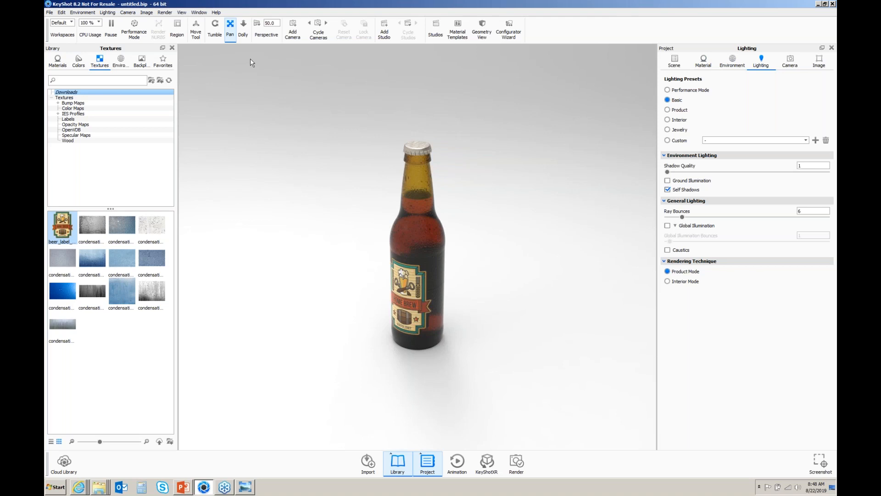
{"action": "left_click", "coordinate": [142, 61]}
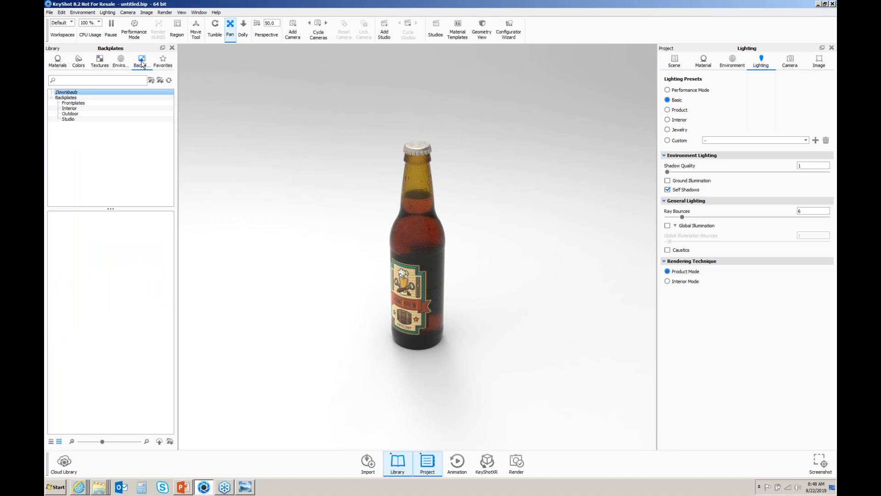
{"action": "left_click", "coordinate": [65, 98]}
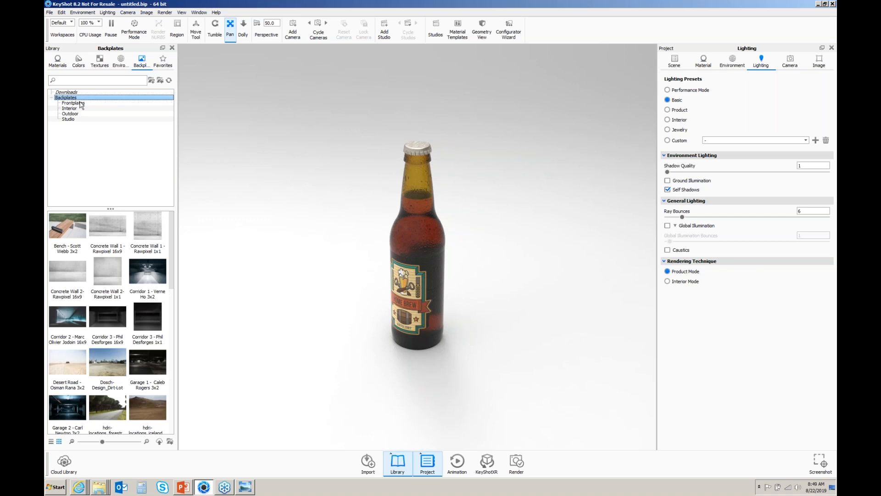
{"action": "left_click", "coordinate": [78, 103]}
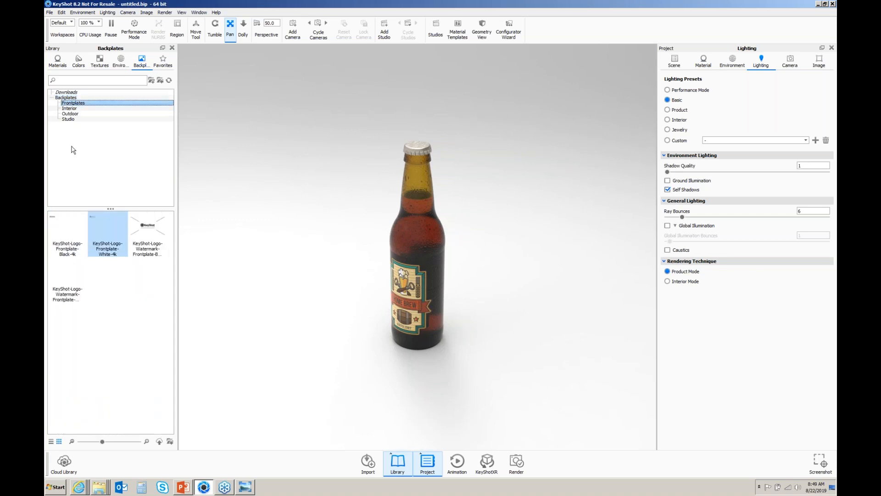
{"action": "left_click", "coordinate": [71, 108]}
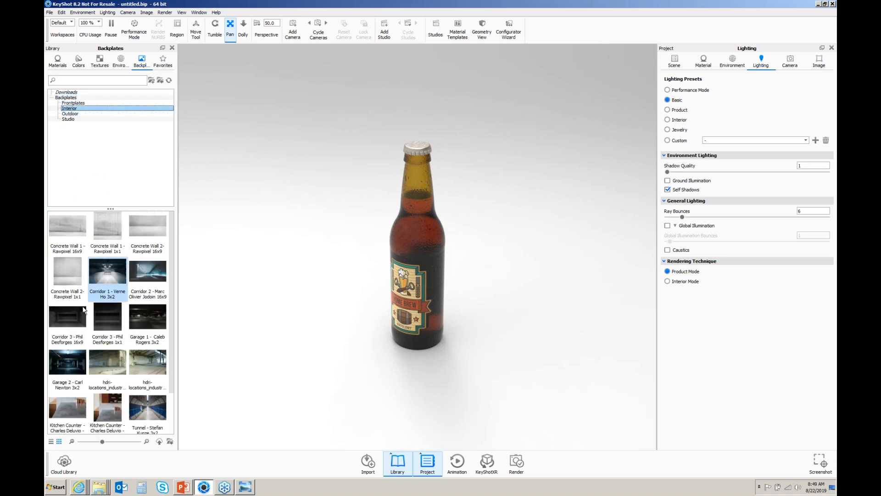
{"action": "scroll", "coordinate": [119, 306], "scroll_direction": "down", "scroll_amount": 1}
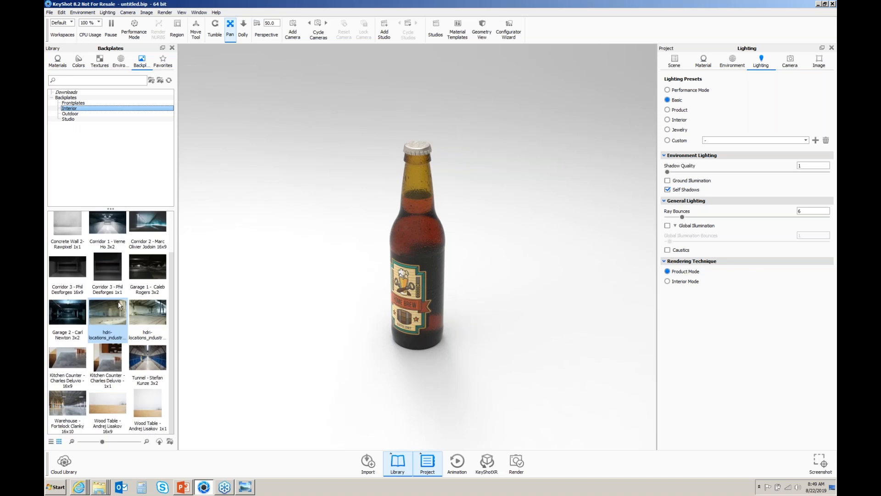
{"action": "scroll", "coordinate": [119, 307], "scroll_direction": "up", "scroll_amount": 1}
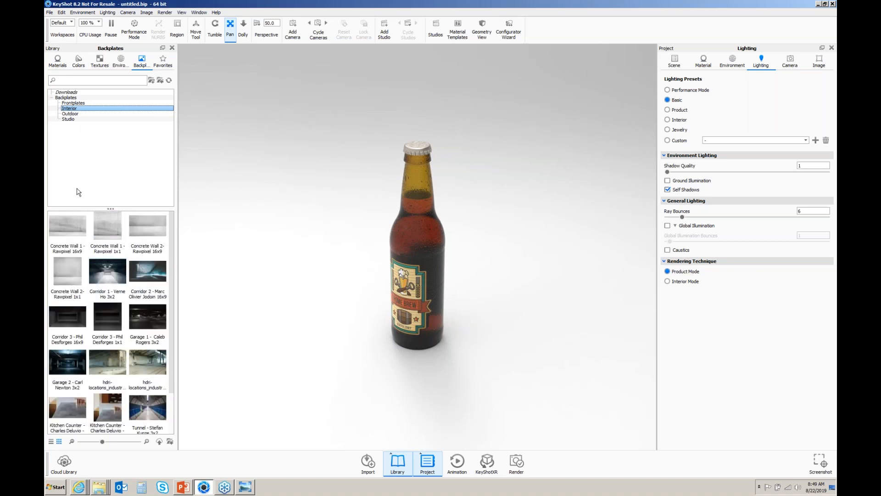
Import IMG_0564x.jpg from My Documents > custom_images > backplates into the backplate library's Downloads folder and apply it as the scene's backplate.
{"action": "left_click", "coordinate": [72, 94]}
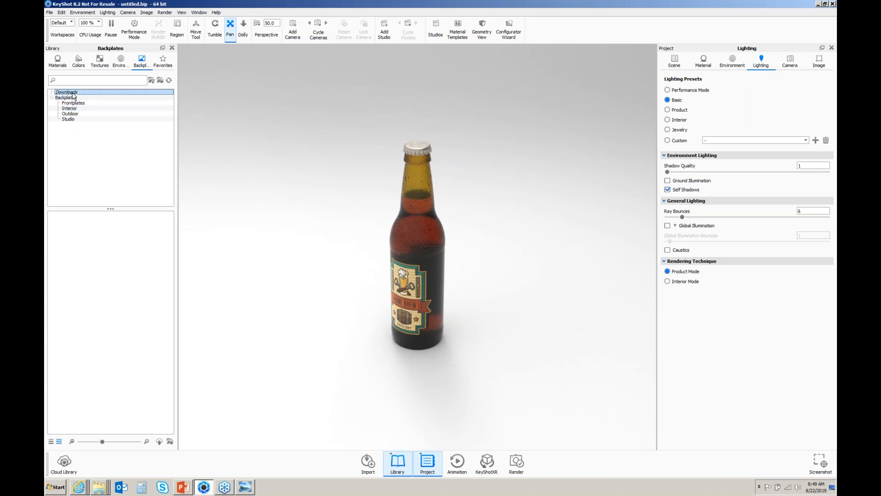
{"action": "left_click", "coordinate": [161, 81]}
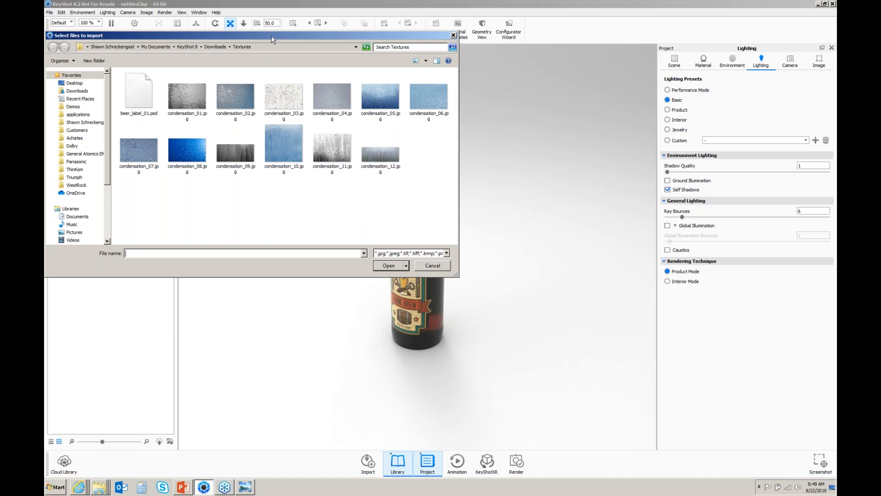
{"action": "left_click_drag", "start_coordinate": [271, 35], "coordinate": [306, 84]}
{"action": "left_click", "coordinate": [188, 95]}
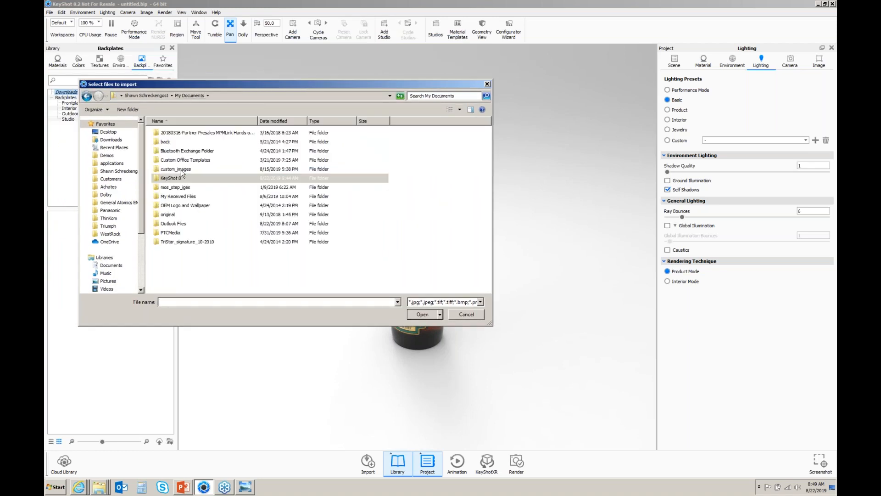
{"action": "left_click", "coordinate": [181, 170]}
{"action": "double_click", "coordinate": [183, 172]}
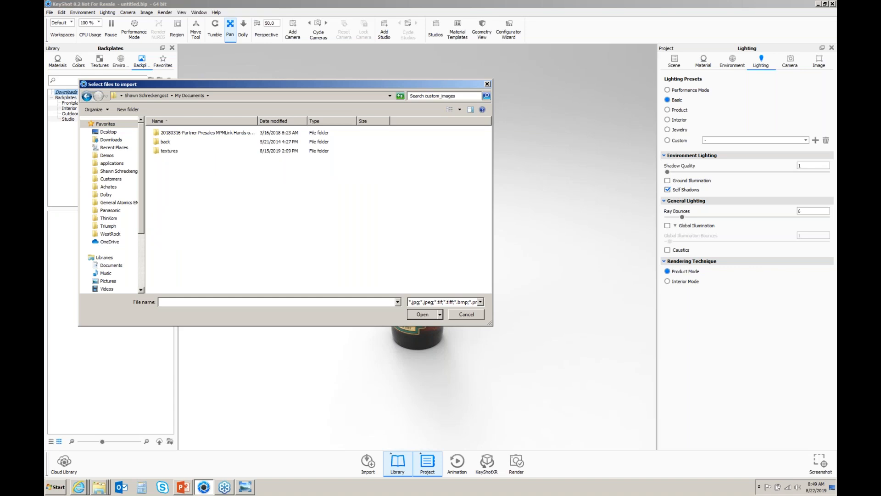
{"action": "left_click", "coordinate": [167, 134]}
{"action": "double_click", "coordinate": [167, 134]}
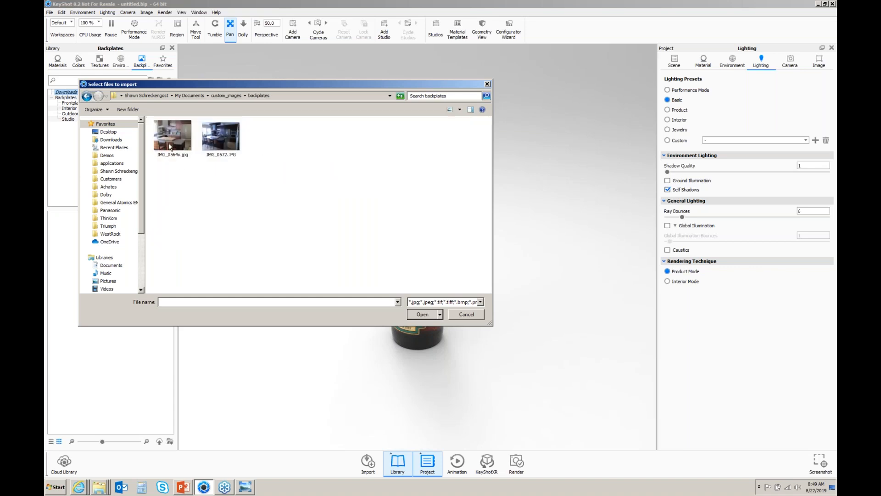
{"action": "left_click", "coordinate": [170, 146]}
{"action": "double_click", "coordinate": [169, 143]}
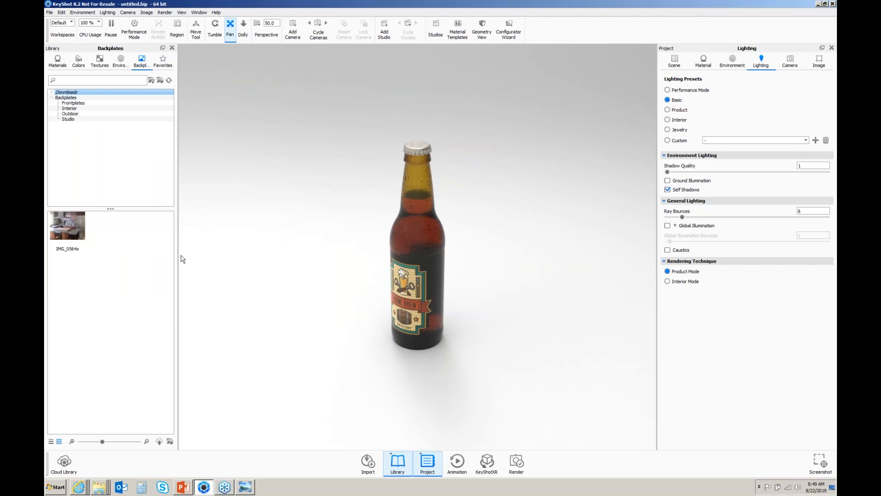
{"action": "left_click_drag", "start_coordinate": [71, 234], "coordinate": [315, 248]}
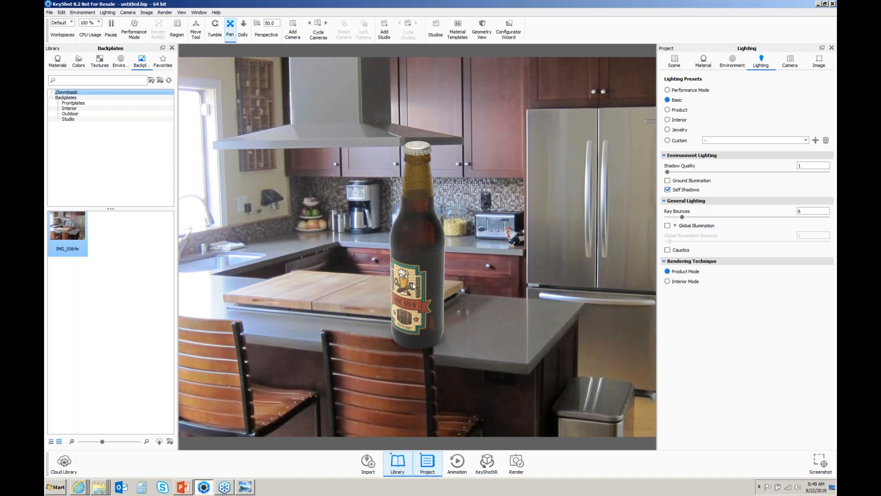
Shrink the bottle in the camera view to match the kitchen's scale and place it on the wooden cutting board.
{"action": "left_click_drag", "start_coordinate": [416, 260], "coordinate": [421, 306]}
{"action": "scroll", "coordinate": [421, 306], "scroll_direction": "down", "scroll_amount": 3}
{"action": "scroll", "coordinate": [421, 306], "scroll_direction": "down", "scroll_amount": 3}
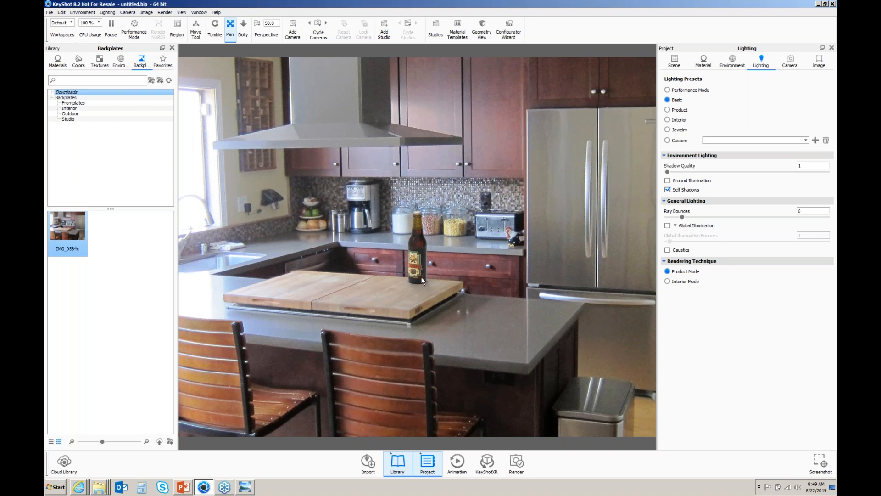
{"action": "scroll", "coordinate": [421, 276], "scroll_direction": "up", "scroll_amount": 2}
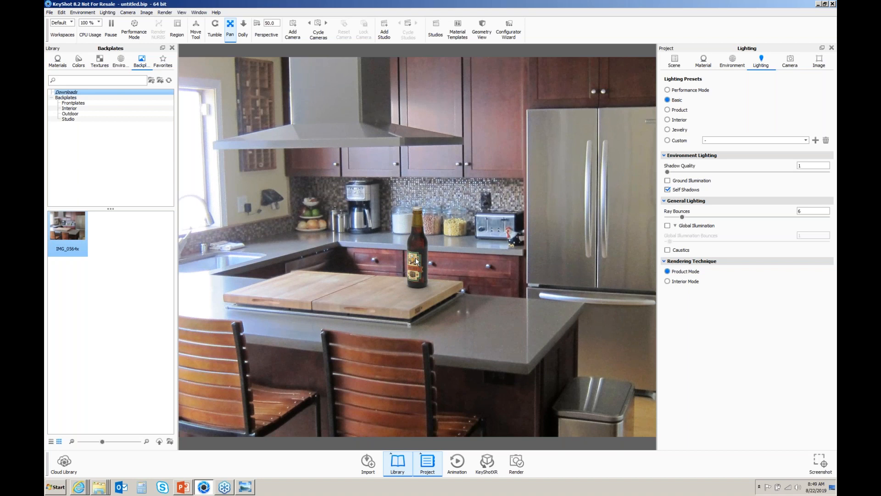
Reposition the bottle onto the gray countertop beside the cutting board and fine-tune its apparent size against the kitchen.
{"action": "left_click_drag", "start_coordinate": [462, 269], "coordinate": [550, 298]}
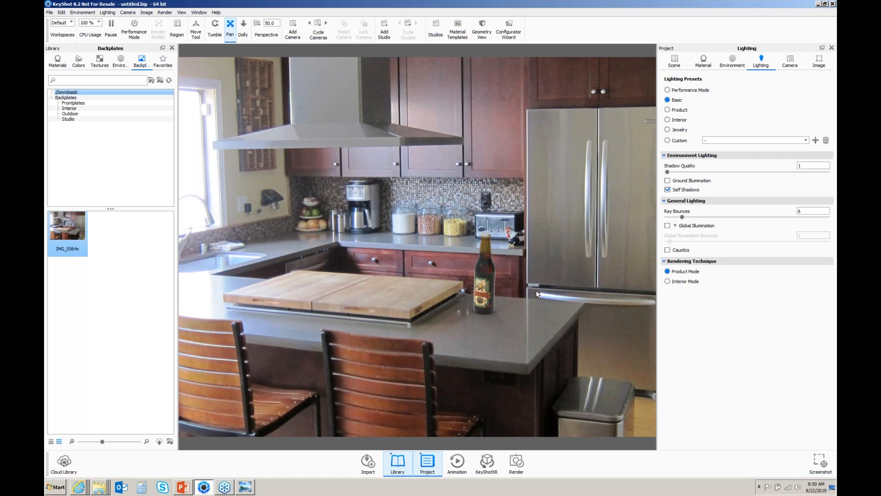
{"action": "scroll", "coordinate": [500, 293], "scroll_direction": "down", "scroll_amount": 1}
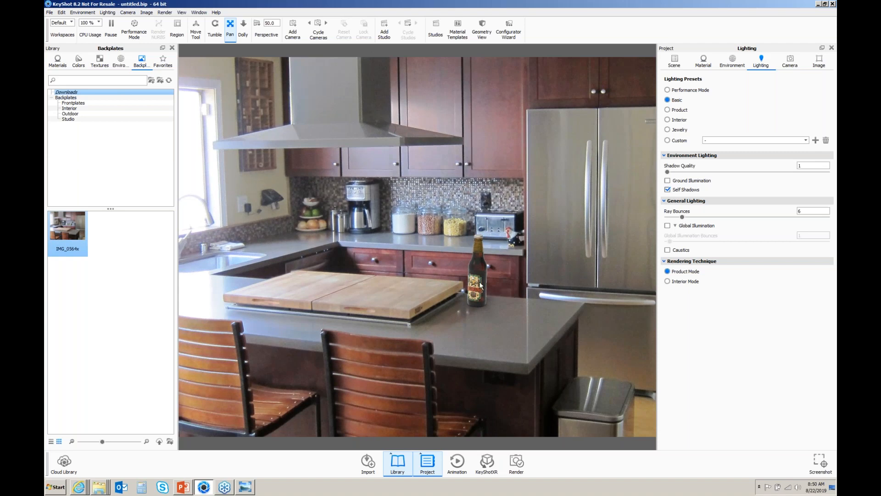
{"action": "scroll", "coordinate": [481, 286], "scroll_direction": "up", "scroll_amount": 1}
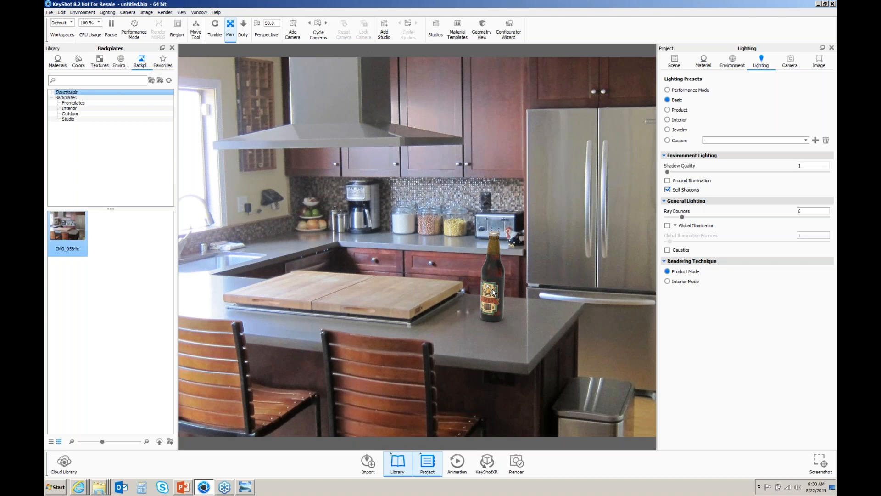
{"action": "scroll", "coordinate": [494, 292], "scroll_direction": "up", "scroll_amount": 1}
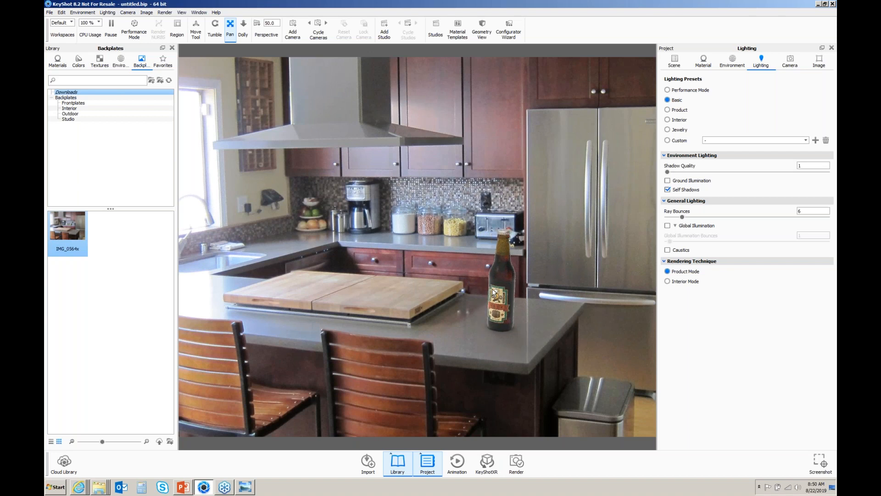
{"action": "scroll", "coordinate": [493, 290], "scroll_direction": "down", "scroll_amount": 1}
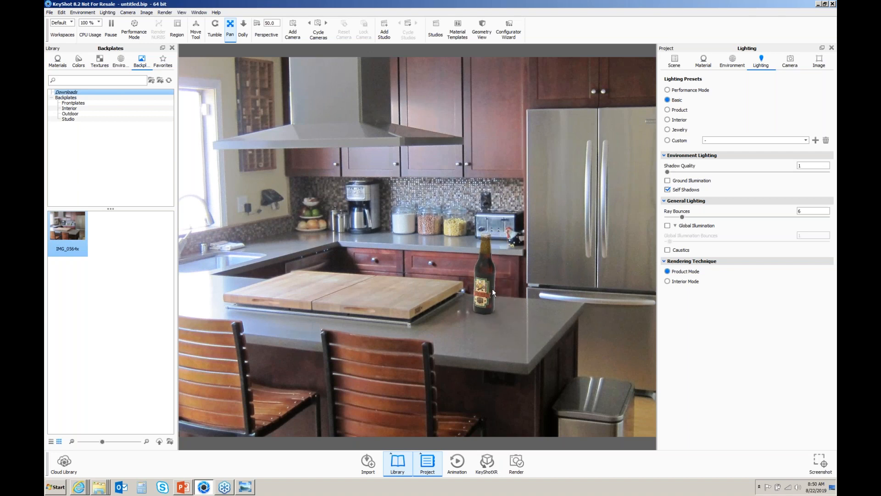
{"action": "scroll", "coordinate": [492, 290], "scroll_direction": "down", "scroll_amount": 1}
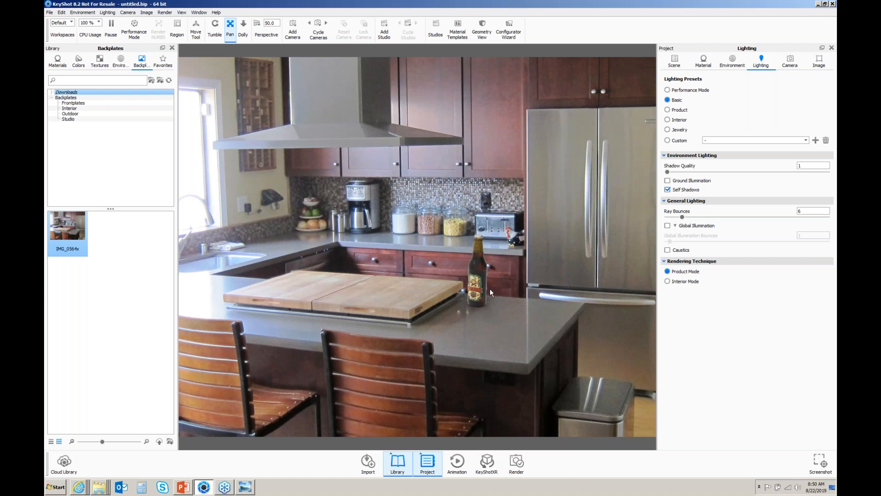
{"action": "left_click_drag", "start_coordinate": [489, 288], "coordinate": [502, 293]}
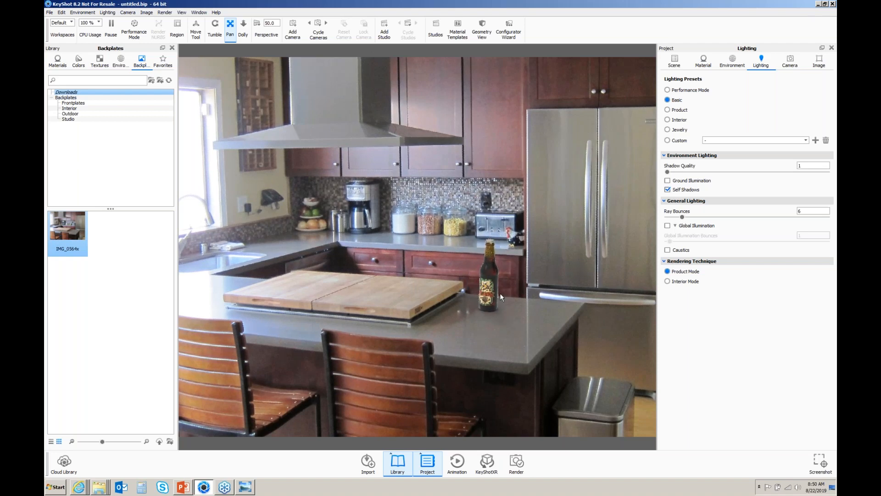
{"action": "scroll", "coordinate": [499, 293], "scroll_direction": "down", "scroll_amount": 1}
{"action": "left_click_drag", "start_coordinate": [486, 285], "coordinate": [492, 289]}
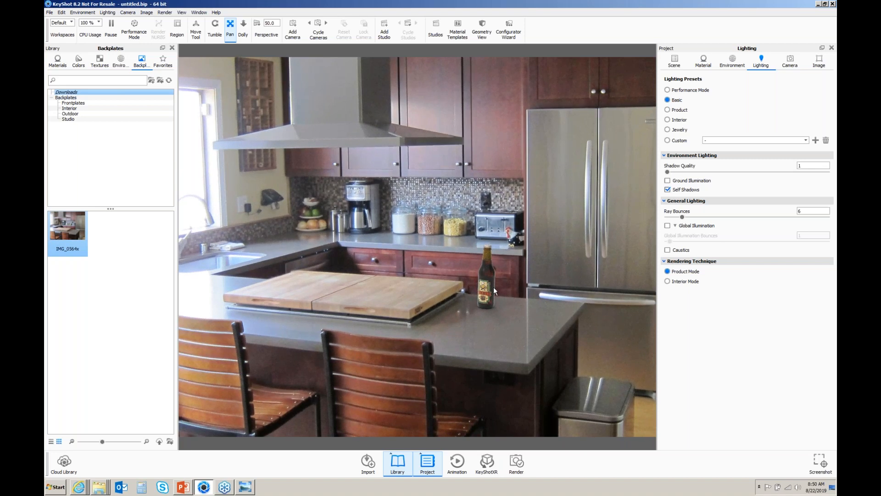
Start Match Perspective for the free camera and align the two green lines with the refrigerator's door seam and left vertical edge.
{"action": "left_click", "coordinate": [791, 63]}
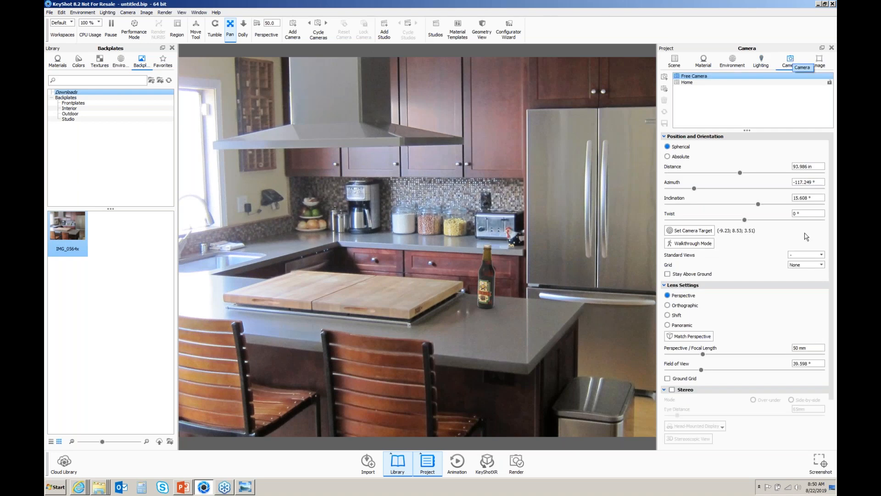
{"action": "left_click", "coordinate": [685, 338]}
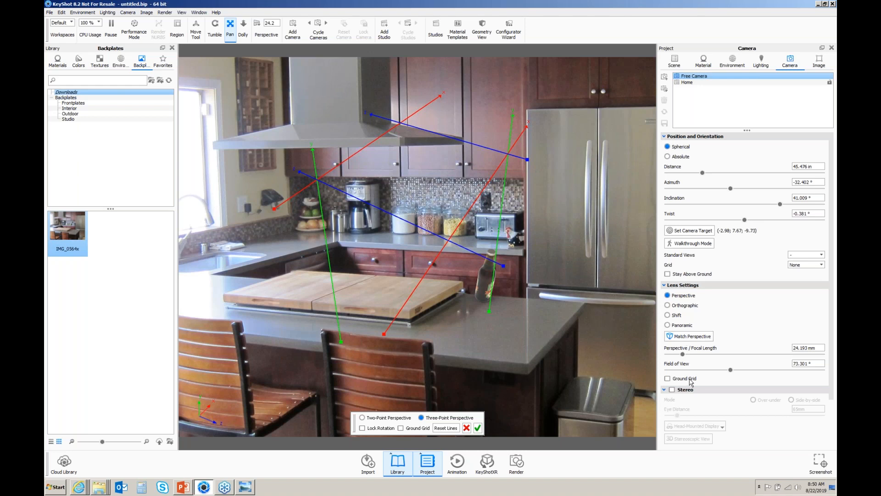
{"action": "left_click_drag", "start_coordinate": [489, 312], "coordinate": [599, 290]}
{"action": "left_click_drag", "start_coordinate": [513, 115], "coordinate": [598, 108]}
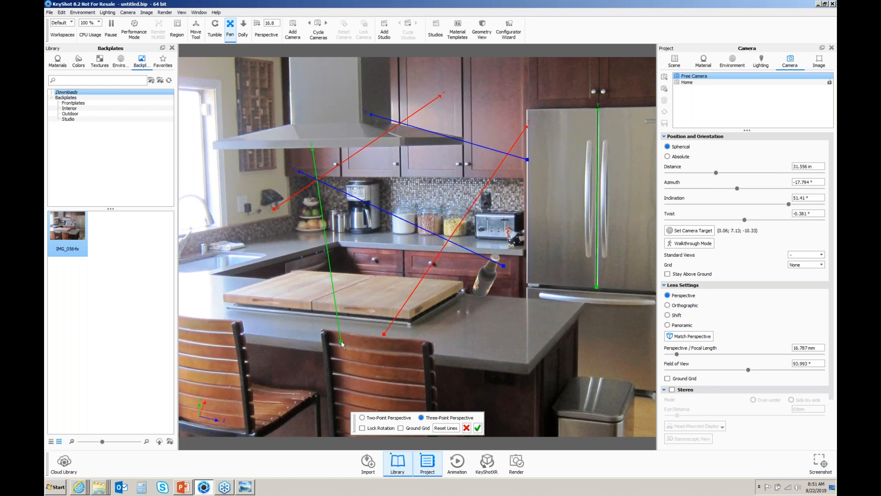
{"action": "left_click_drag", "start_coordinate": [341, 342], "coordinate": [464, 315]}
{"action": "left_click_drag", "start_coordinate": [527, 300], "coordinate": [527, 284]}
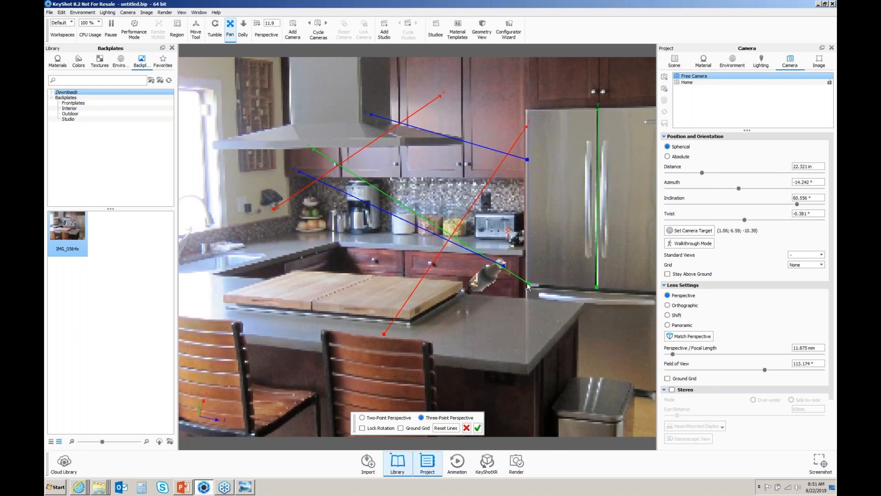
{"action": "left_click_drag", "start_coordinate": [483, 125], "coordinate": [528, 109]}
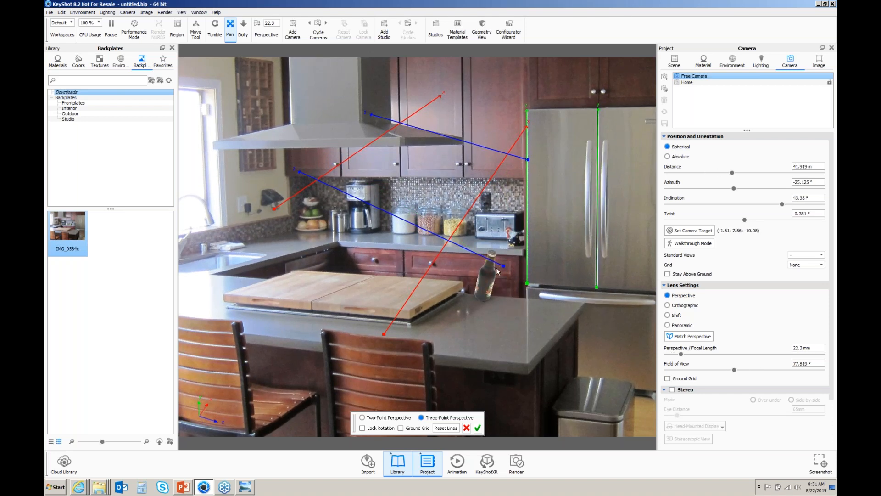
Align the two blue perspective lines with the front and back edges of the wooden cutting board.
{"action": "left_click_drag", "start_coordinate": [427, 308], "coordinate": [411, 314]}
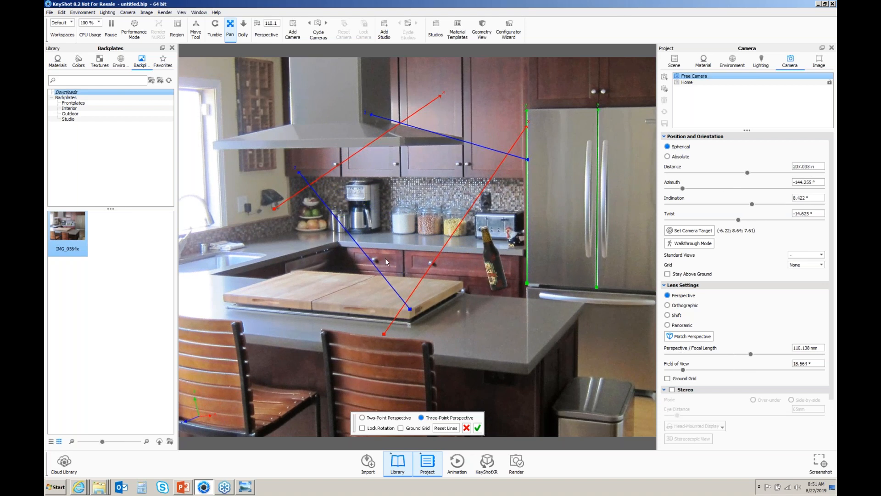
{"action": "left_click_drag", "start_coordinate": [301, 173], "coordinate": [223, 293]}
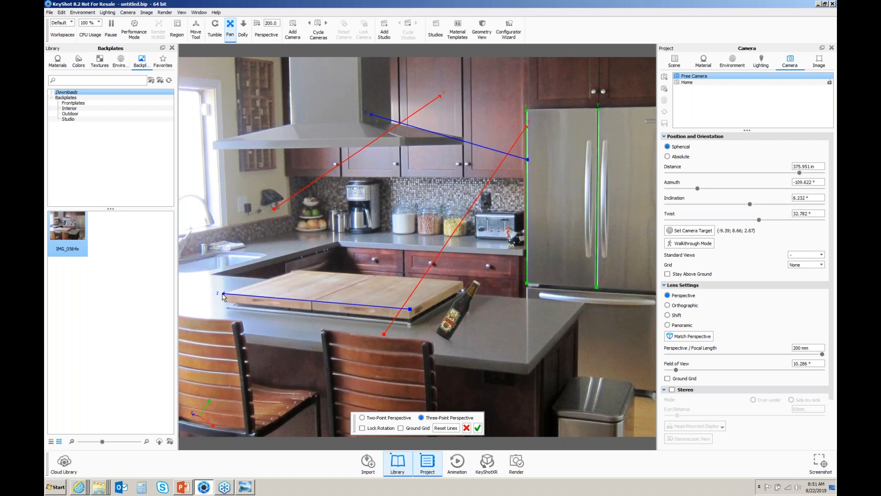
{"action": "left_click_drag", "start_coordinate": [522, 163], "coordinate": [462, 281]}
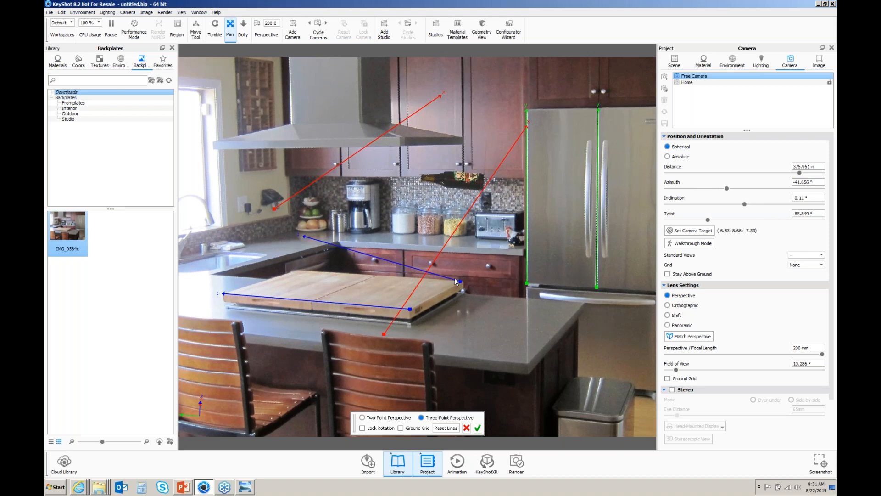
{"action": "left_click_drag", "start_coordinate": [299, 239], "coordinate": [306, 236]}
{"action": "left_click_drag", "start_coordinate": [297, 266], "coordinate": [298, 271]}
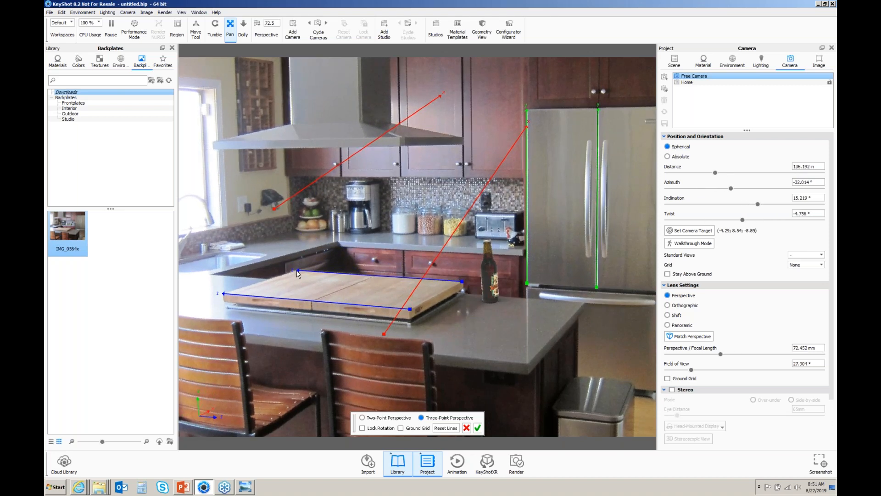
Align the two red perspective lines with the cutting board's left and right edges and finish Match Perspective.
{"action": "left_click_drag", "start_coordinate": [274, 209], "coordinate": [225, 293]}
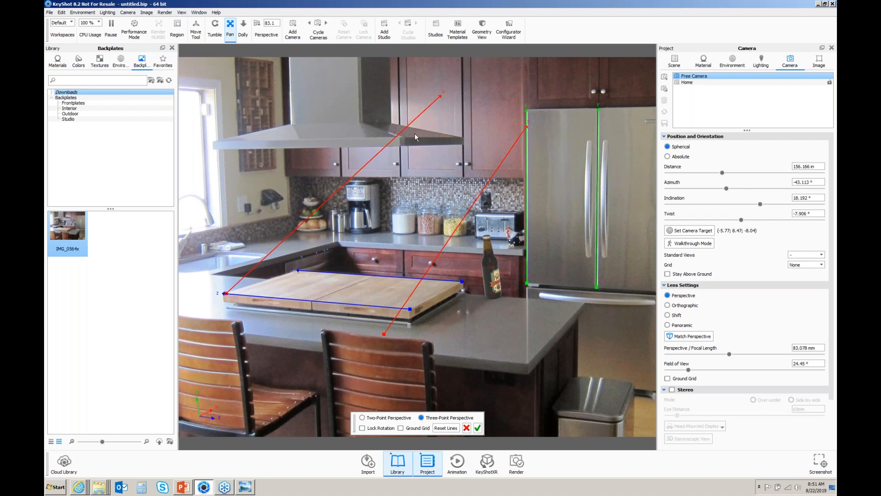
{"action": "left_click_drag", "start_coordinate": [356, 228], "coordinate": [292, 272]}
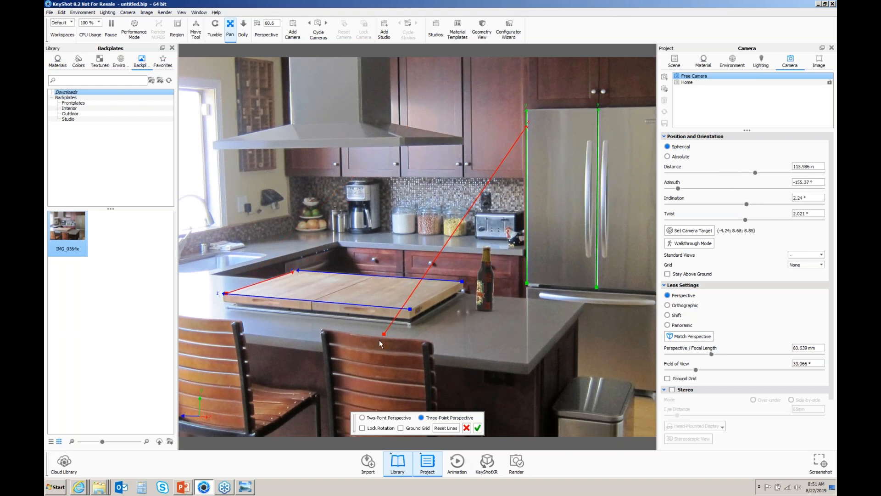
{"action": "left_click_drag", "start_coordinate": [385, 332], "coordinate": [410, 311]}
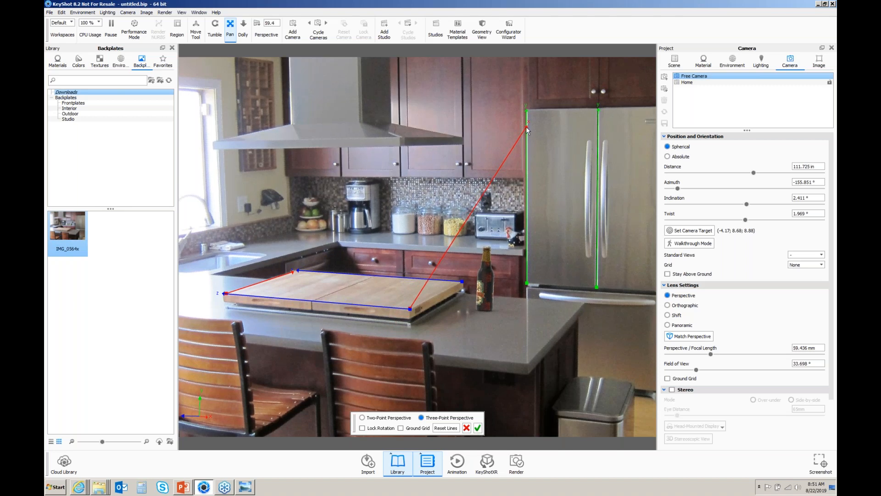
{"action": "left_click_drag", "start_coordinate": [527, 126], "coordinate": [464, 281]}
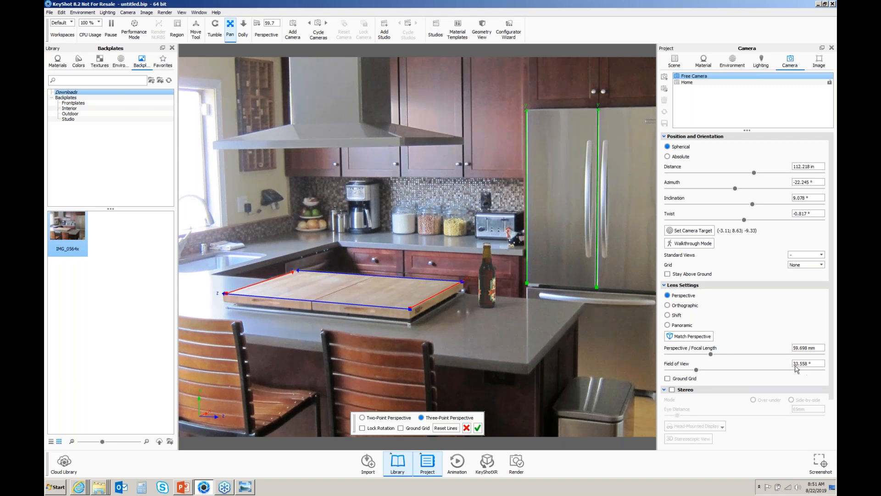
{"action": "left_click", "coordinate": [690, 338]}
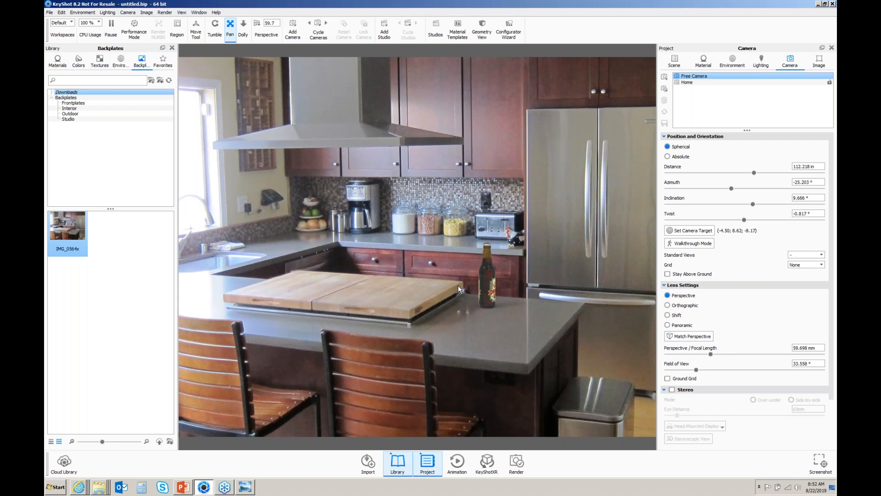
Orbit the camera to about -122.5° azimuth, increase its distance to about 125.7 in, and reposition the bottle on the gray countertop.
{"action": "left_click_drag", "start_coordinate": [459, 289], "coordinate": [378, 282]}
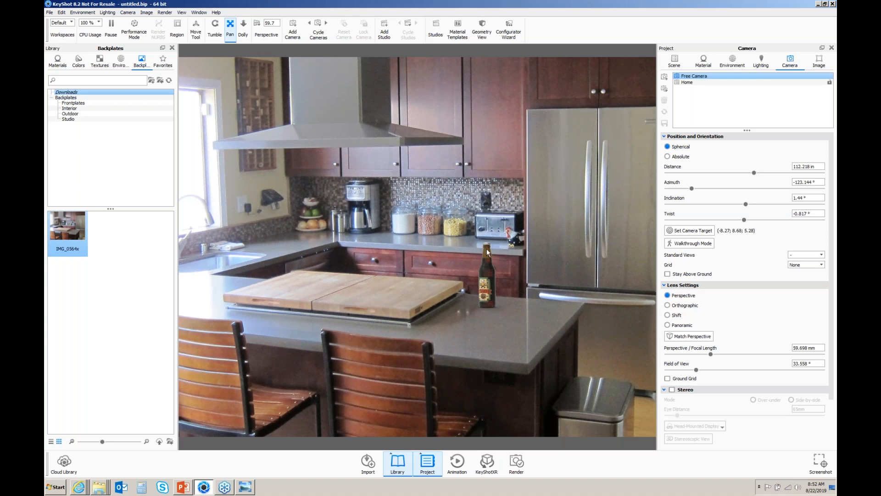
{"action": "left_click_drag", "start_coordinate": [488, 253], "coordinate": [495, 266]}
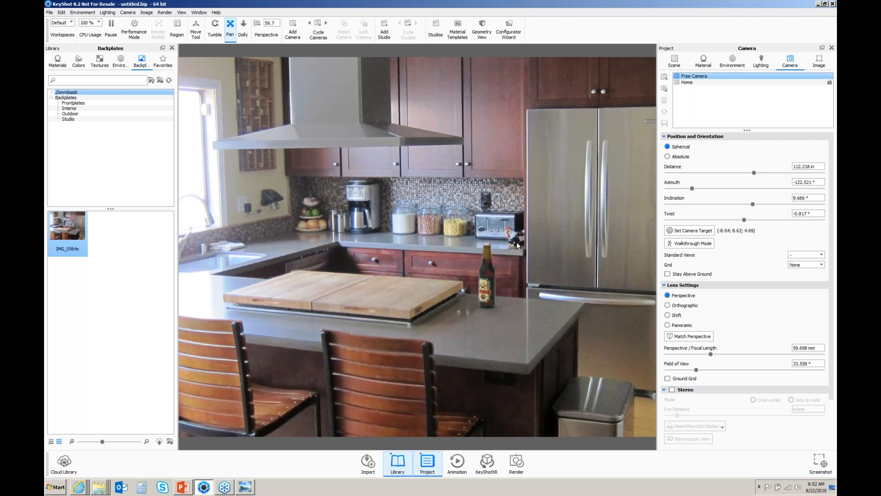
{"action": "scroll", "coordinate": [503, 282], "scroll_direction": "down", "scroll_amount": 2}
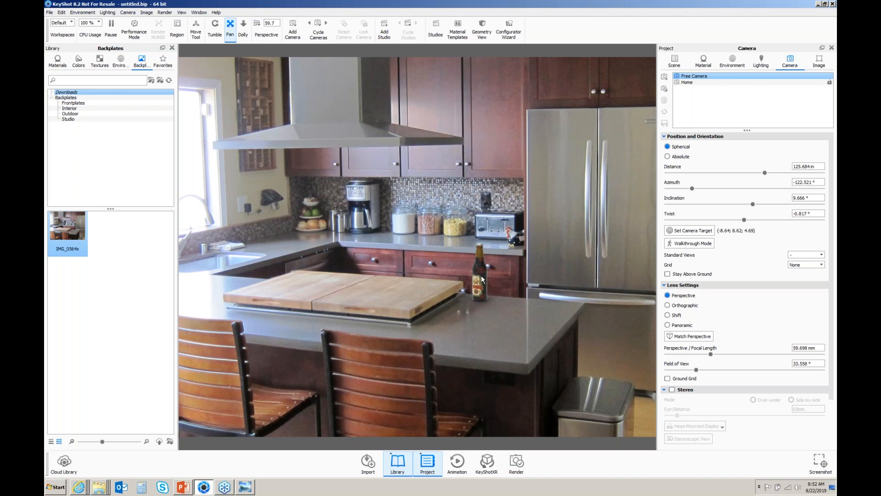
{"action": "left_click_drag", "start_coordinate": [486, 279], "coordinate": [497, 288]}
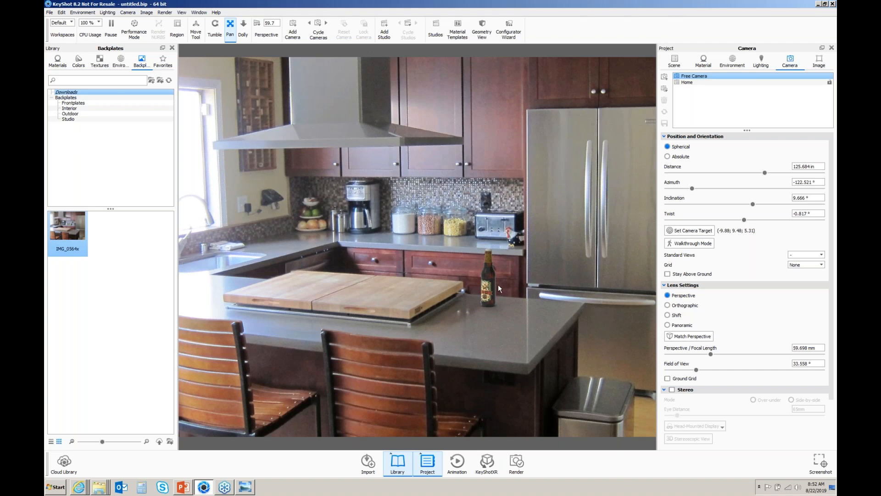
{"action": "left_click_drag", "start_coordinate": [498, 284], "coordinate": [499, 284]}
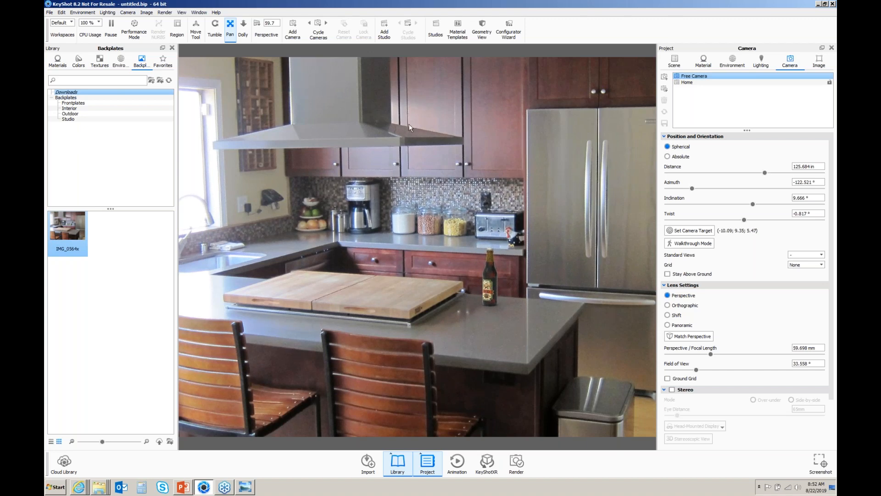
Enable ground reflections for the environment and nudge the bottle slightly on the countertop.
{"action": "left_click", "coordinate": [83, 13]}
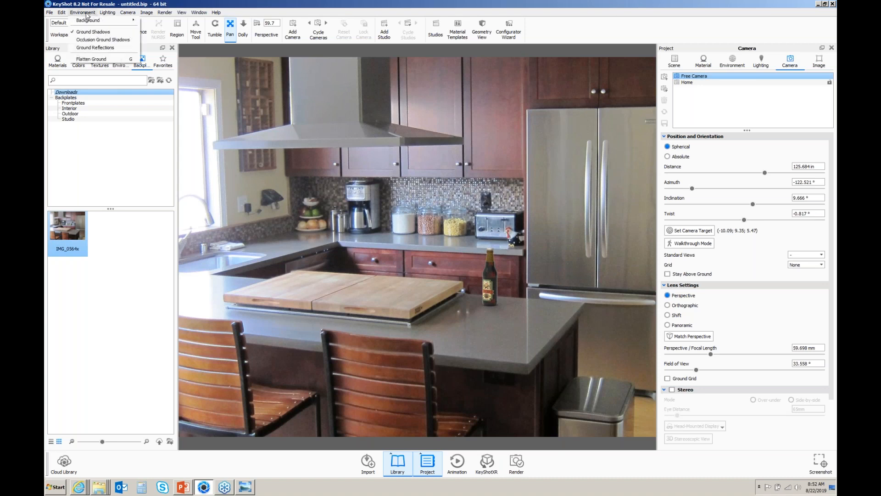
{"action": "left_click", "coordinate": [87, 48]}
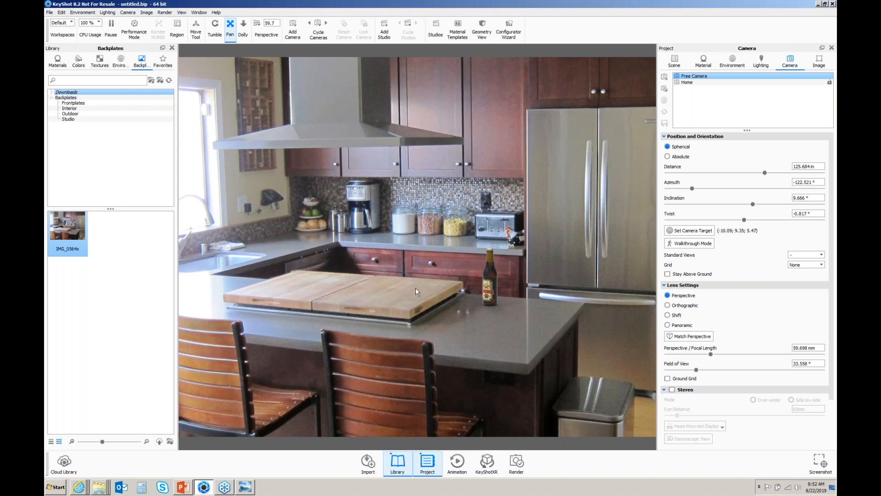
{"action": "right_click", "coordinate": [491, 303]}
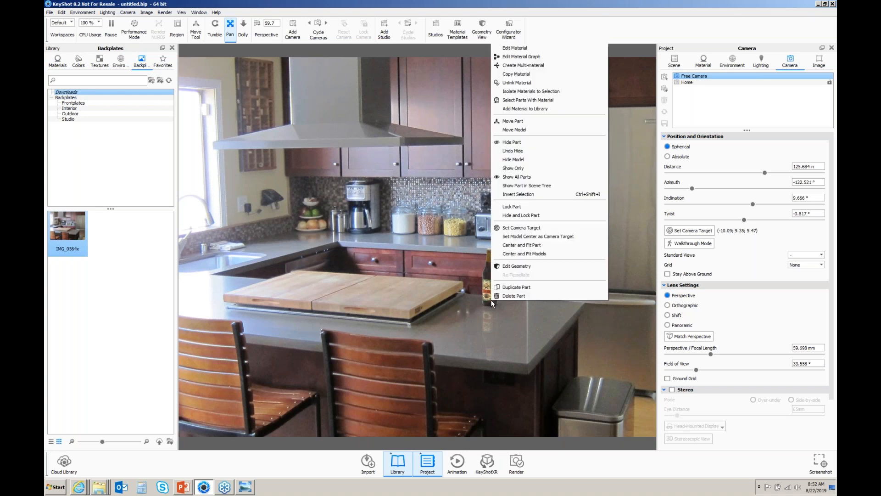
{"action": "left_click", "coordinate": [478, 298]}
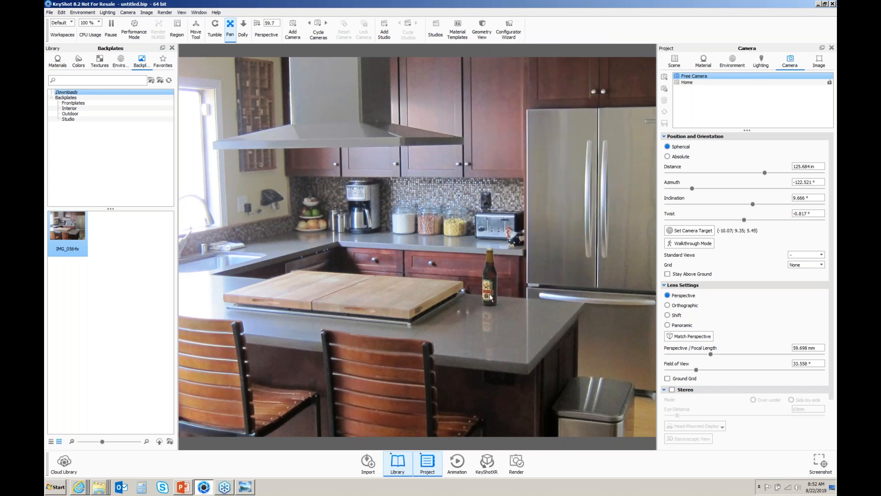
{"action": "left_click_drag", "start_coordinate": [490, 294], "coordinate": [489, 293]}
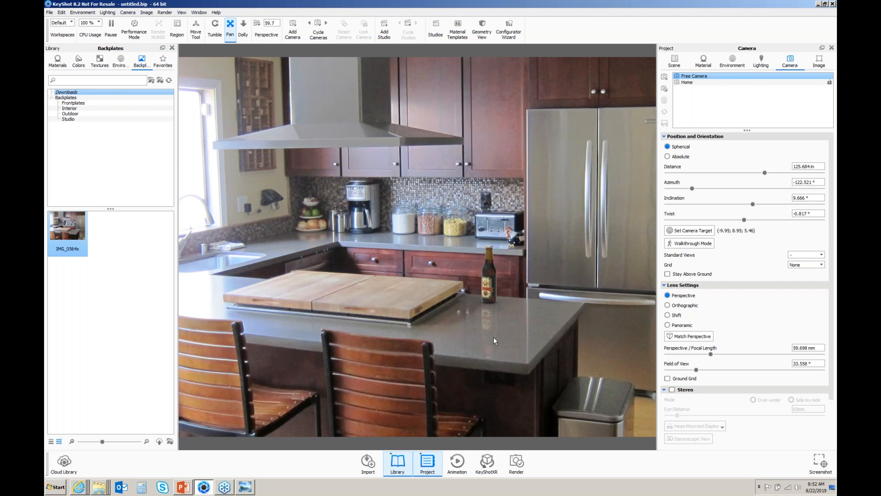
Show the lighting environment as the background and rotate it to 337°.
{"action": "left_click", "coordinate": [730, 64]}
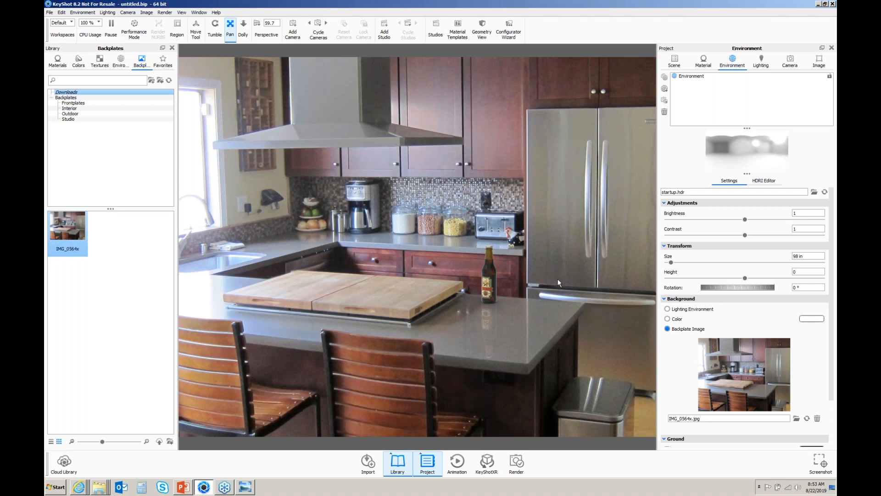
{"action": "left_click", "coordinate": [668, 309]}
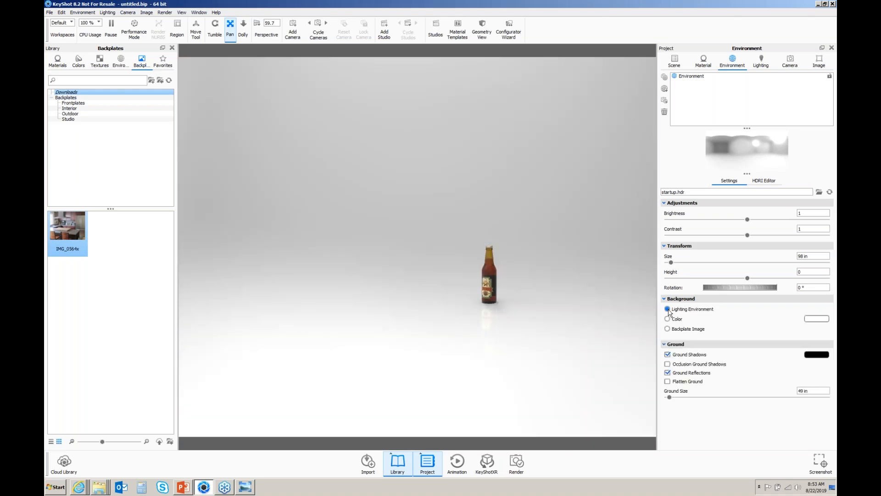
{"action": "mouse_move", "coordinate": [732, 289]}
{"action": "left_mouse_down"}
{"action": "mouse_move", "coordinate": [753, 292]}
{"action": "mouse_move", "coordinate": [717, 292]}
{"action": "mouse_move", "coordinate": [764, 289]}
{"action": "mouse_move", "coordinate": [708, 291]}
{"action": "mouse_move", "coordinate": [757, 291]}
{"action": "mouse_move", "coordinate": [710, 291]}
{"action": "mouse_move", "coordinate": [740, 289]}
{"action": "left_mouse_up"}
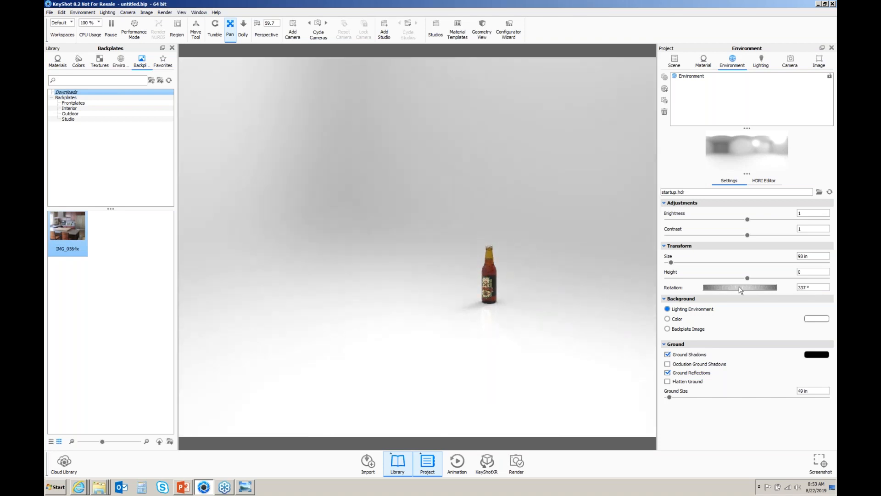
Replace the scene's lighting with the 2 Panels Straight 4K studio environment from the library.
{"action": "left_click", "coordinate": [120, 62]}
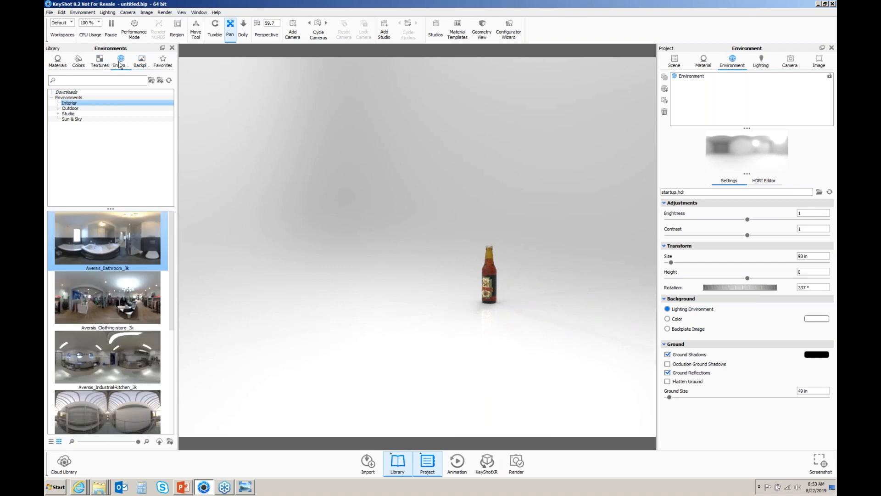
{"action": "left_click", "coordinate": [68, 114]}
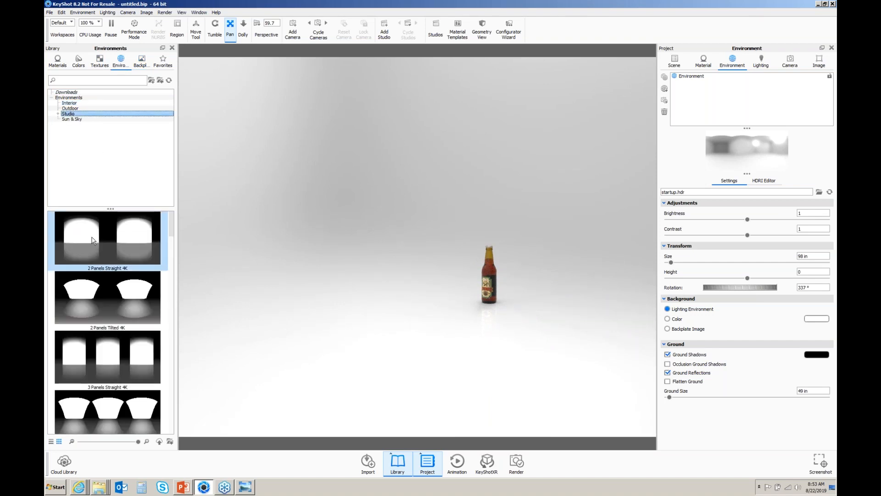
{"action": "left_click_drag", "start_coordinate": [93, 240], "coordinate": [281, 223]}
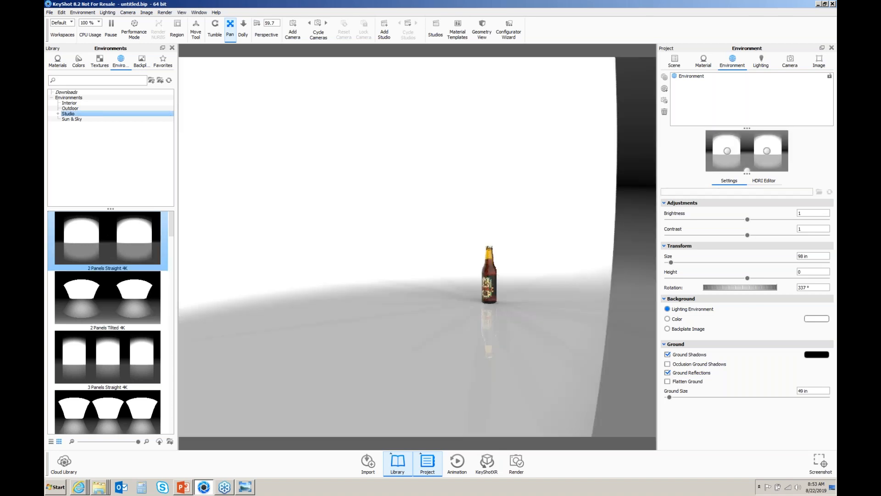
Rotate the studio environment to 352.5° and set the background back to the kitchen backplate image.
{"action": "left_click_drag", "start_coordinate": [717, 289], "coordinate": [736, 290]}
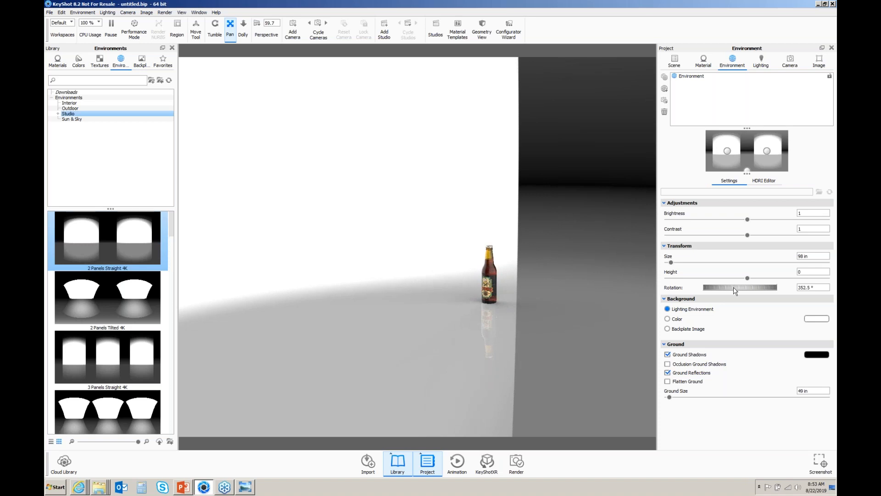
{"action": "left_click", "coordinate": [668, 329]}
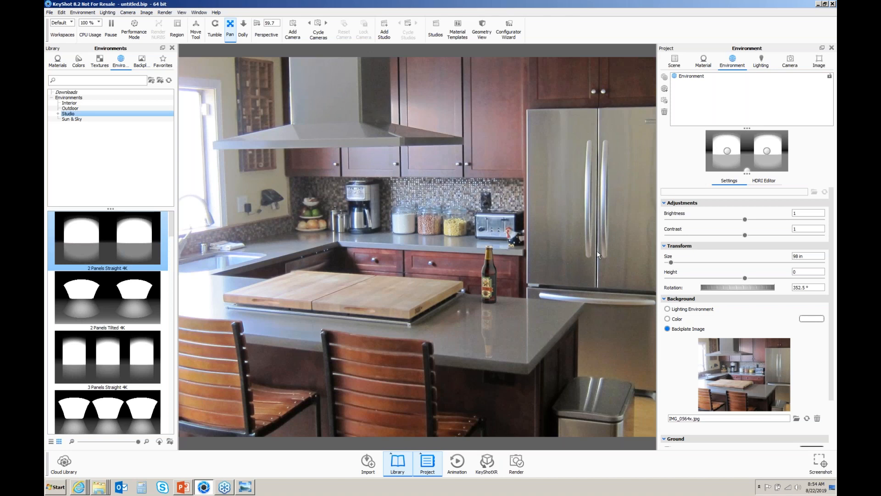
Copy the sample_beverage group and paste it into Model Sets as a second bottle, continuing with the scene hierarchy change.
{"action": "left_click", "coordinate": [675, 62]}
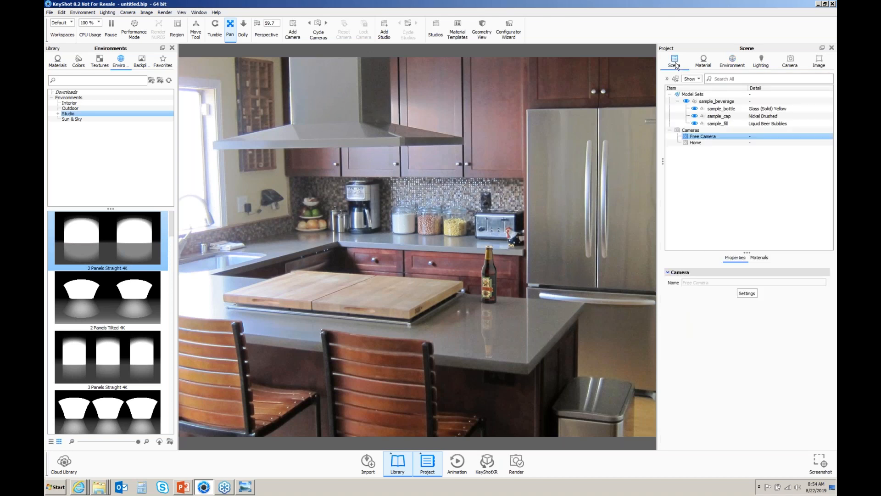
{"action": "left_click", "coordinate": [711, 102]}
{"action": "right_click", "coordinate": [710, 102]}
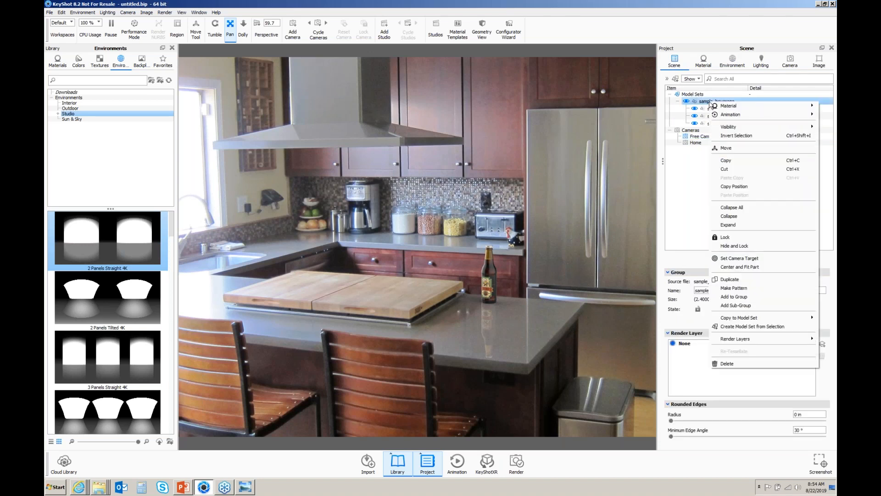
{"action": "left_click", "coordinate": [736, 161]}
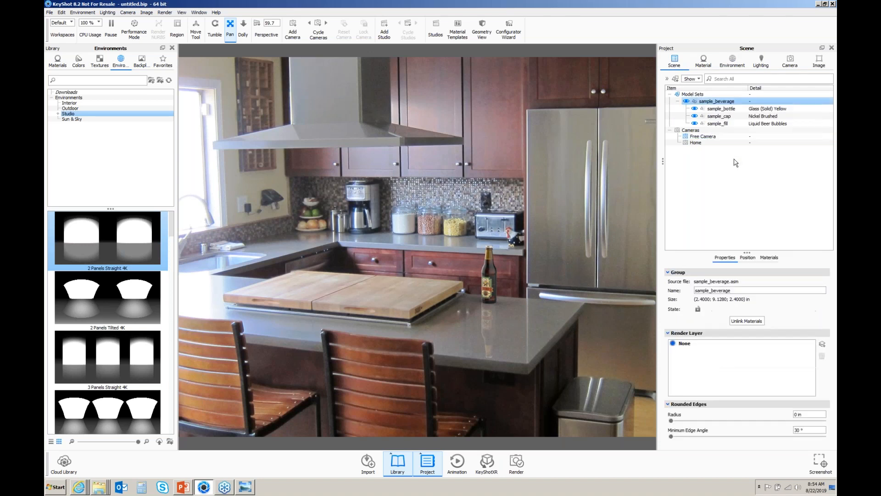
{"action": "left_click", "coordinate": [695, 94]}
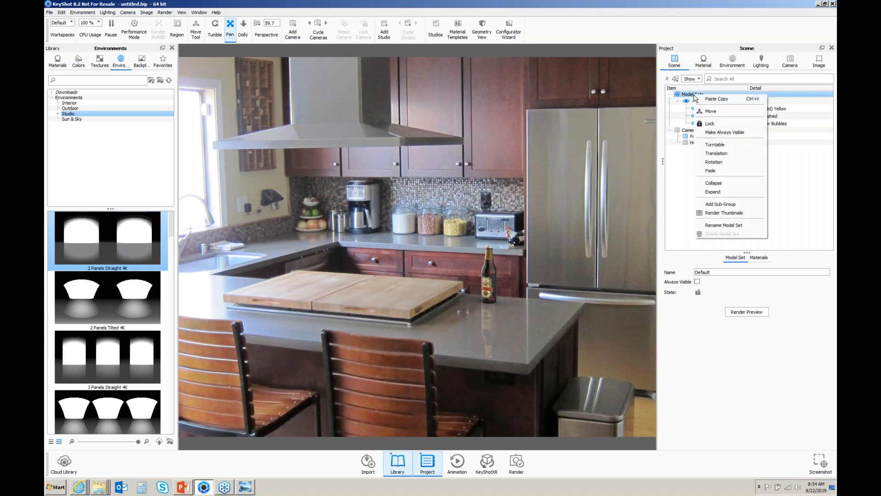
{"action": "left_click", "coordinate": [710, 100]}
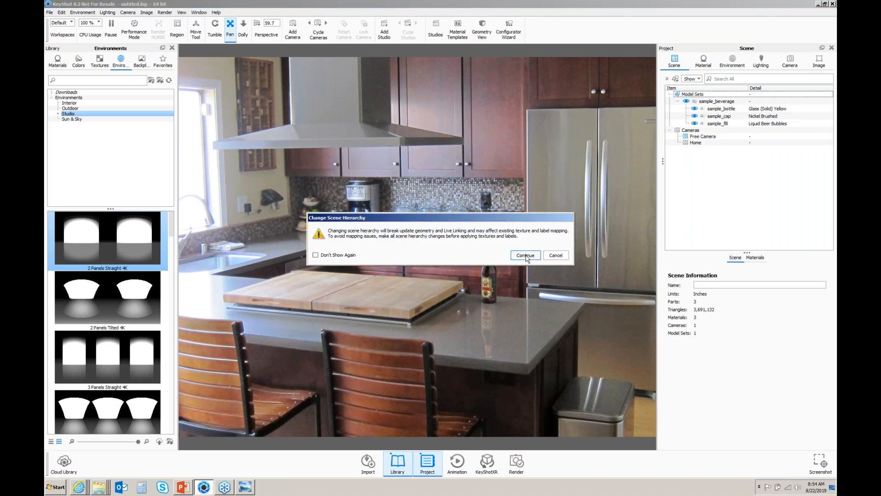
{"action": "left_click", "coordinate": [525, 255]}
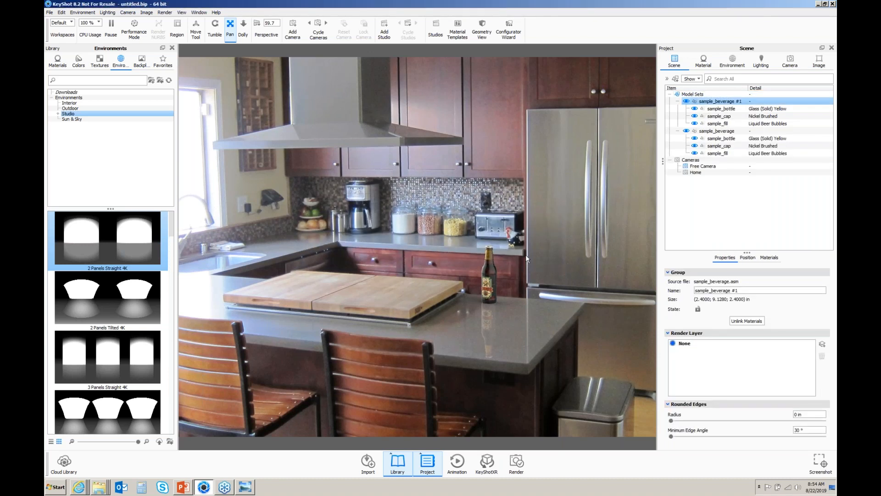
Move the copied bottle 3.7592 in X and 0.5769 in Z beside the original, and rotate it 52.1673° about Y.
{"action": "right_click", "coordinate": [718, 100]}
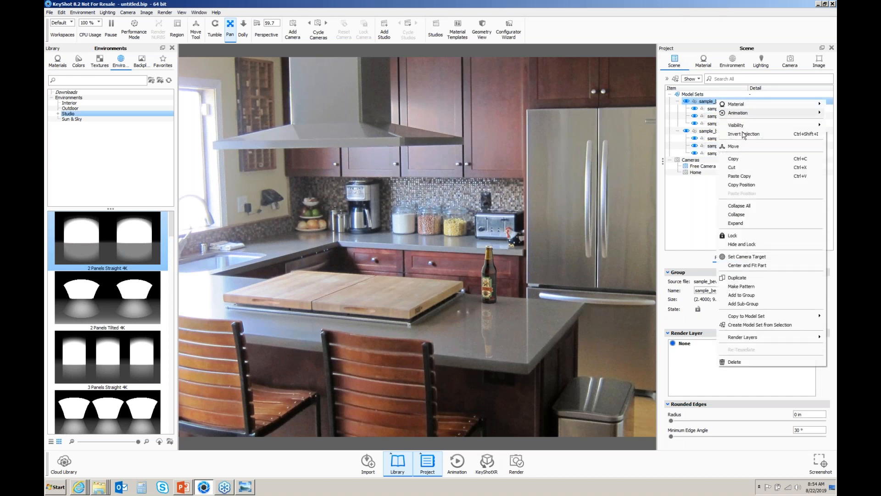
{"action": "key", "text": "Return"}
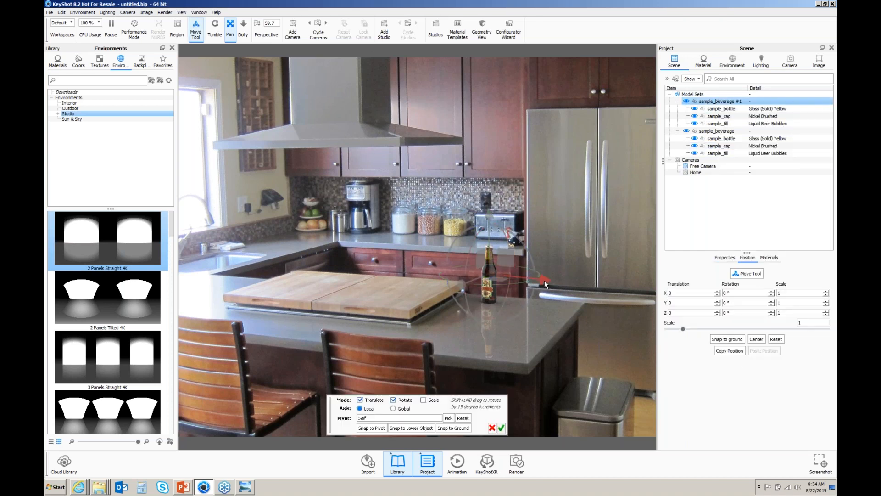
{"action": "left_click_drag", "start_coordinate": [566, 286], "coordinate": [570, 284]}
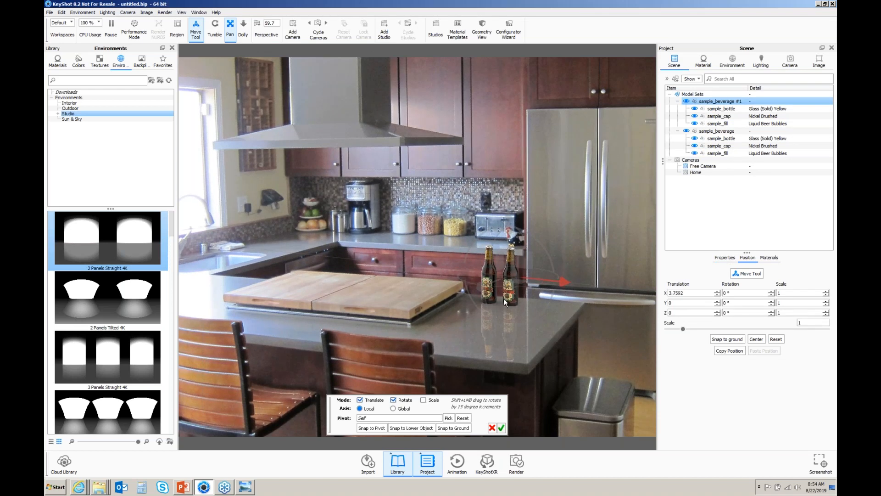
{"action": "mouse_move", "coordinate": [478, 291]}
{"action": "left_mouse_down"}
{"action": "mouse_move", "coordinate": [465, 302]}
{"action": "mouse_move", "coordinate": [480, 298]}
{"action": "left_mouse_up"}
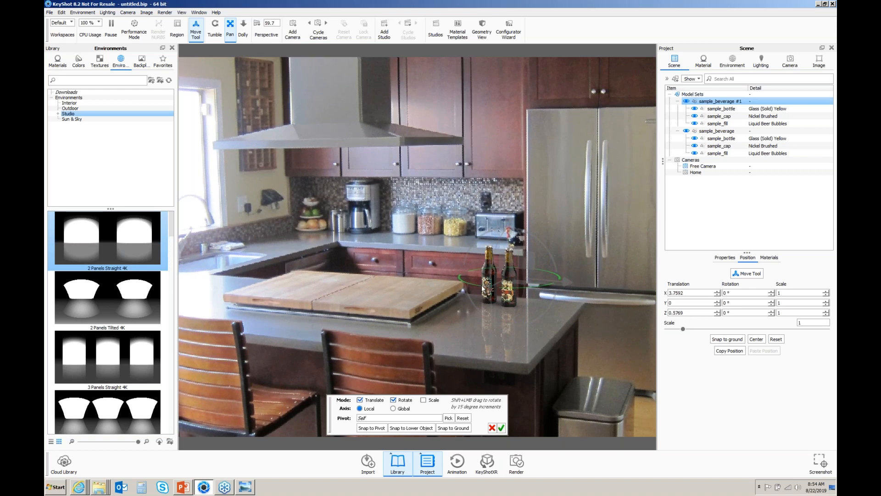
{"action": "left_click_drag", "start_coordinate": [502, 289], "coordinate": [379, 318]}
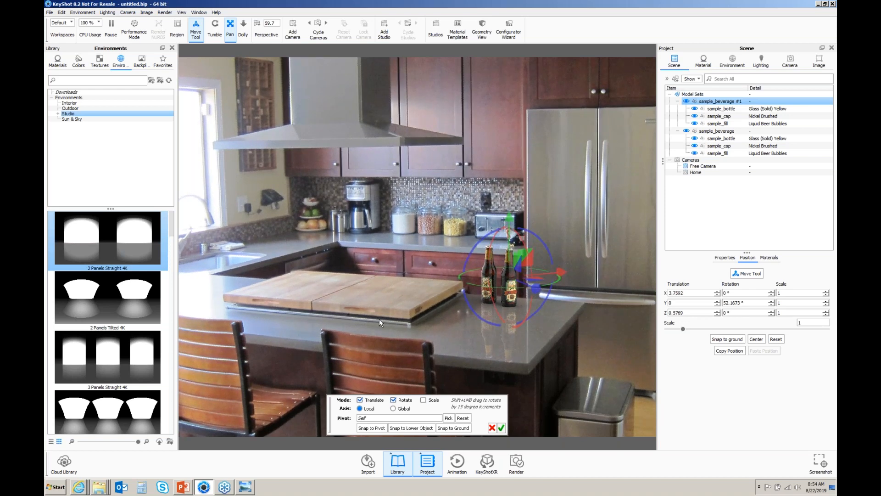
{"action": "left_click", "coordinate": [501, 430]}
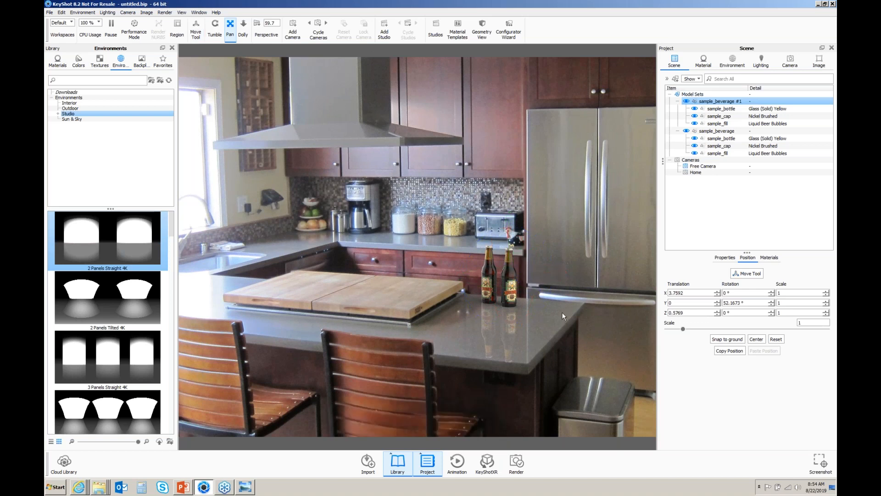
Move the copied bottle's sample_cap 1.26 in X, -8.8491 in Y and 1.7352 in Z so it rests on the countertop.
{"action": "left_click", "coordinate": [718, 117]}
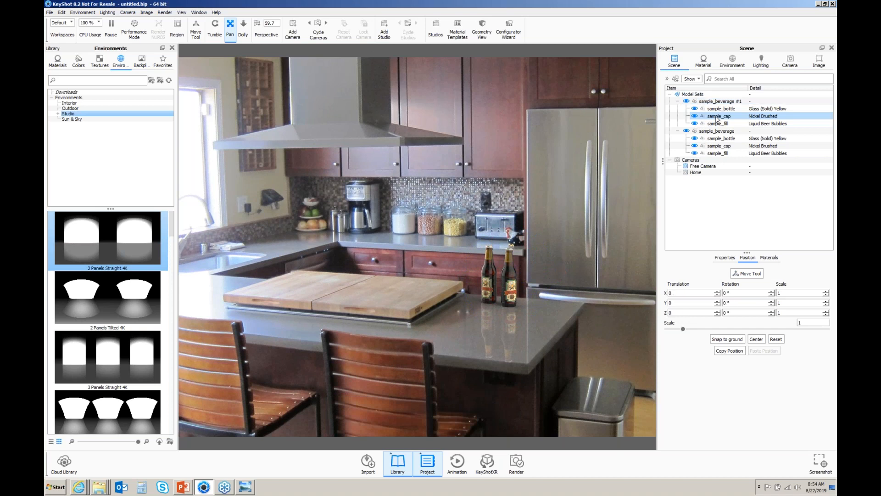
{"action": "right_click", "coordinate": [718, 118]}
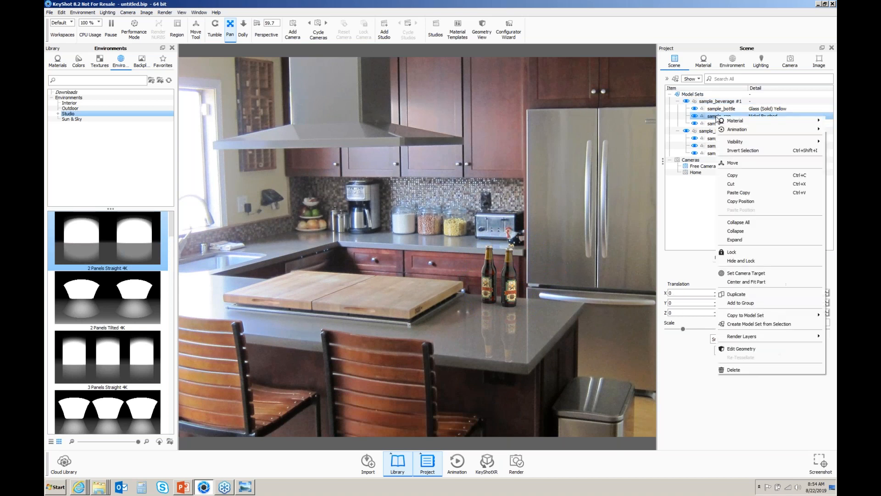
{"action": "left_click", "coordinate": [733, 163]}
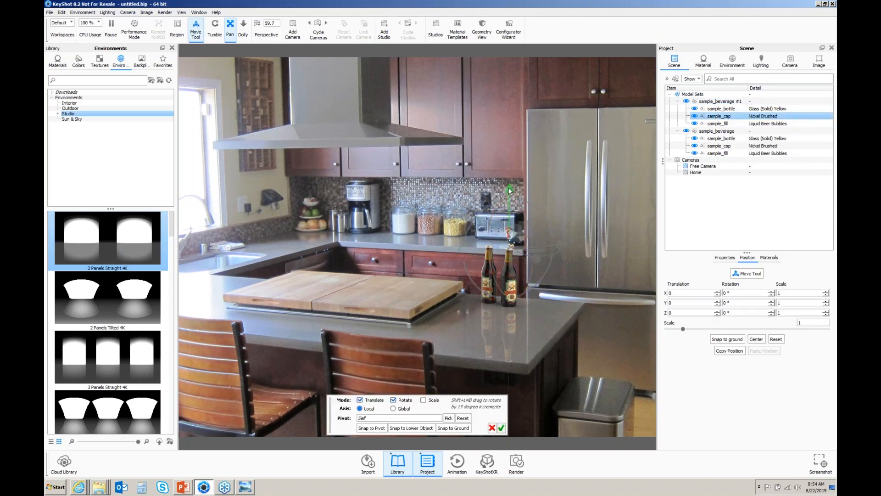
{"action": "left_click_drag", "start_coordinate": [570, 241], "coordinate": [562, 265]}
{"action": "left_click", "coordinate": [465, 428]}
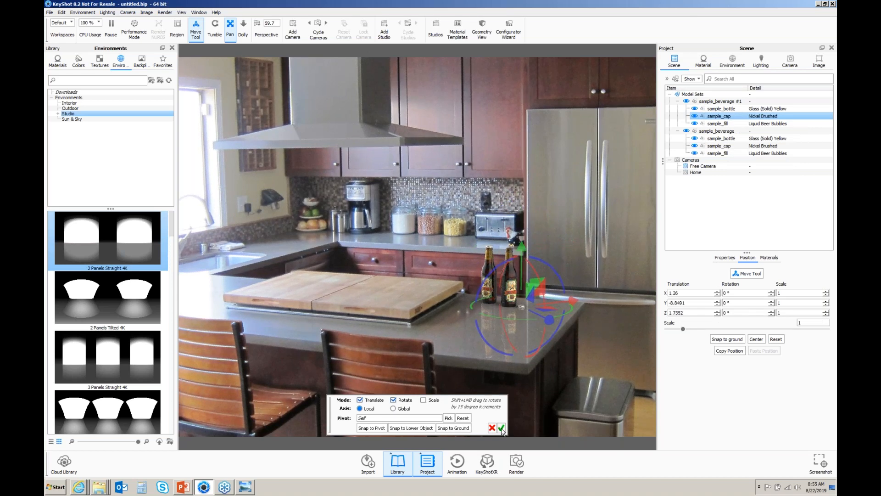
{"action": "left_click", "coordinate": [501, 428]}
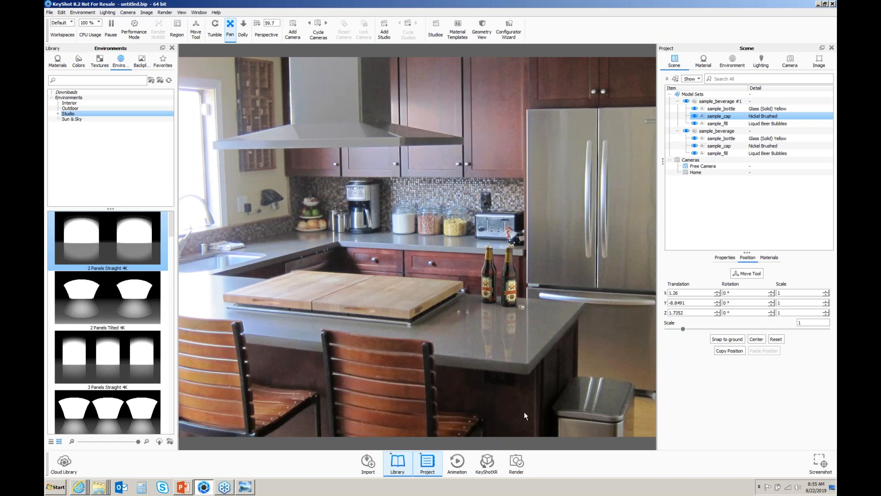
Switch the Default image style to Photographic and enable bloom at intensity 0.714 and radius 5.503 px, plus vignetting at strength 0.316.
{"action": "left_click", "coordinate": [819, 62]}
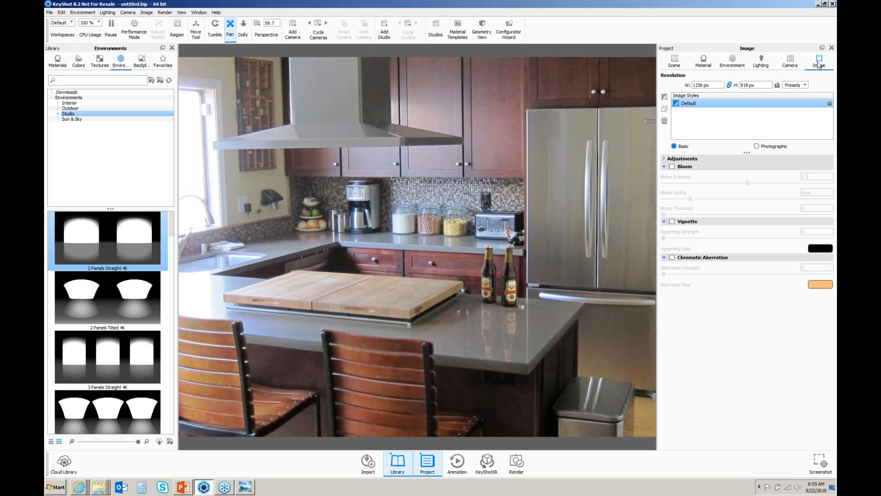
{"action": "left_click", "coordinate": [756, 146]}
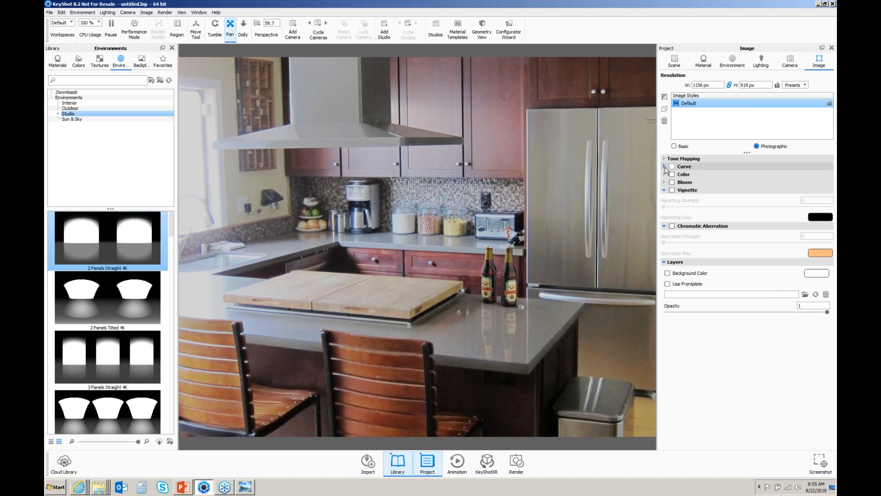
{"action": "left_click", "coordinate": [665, 182]}
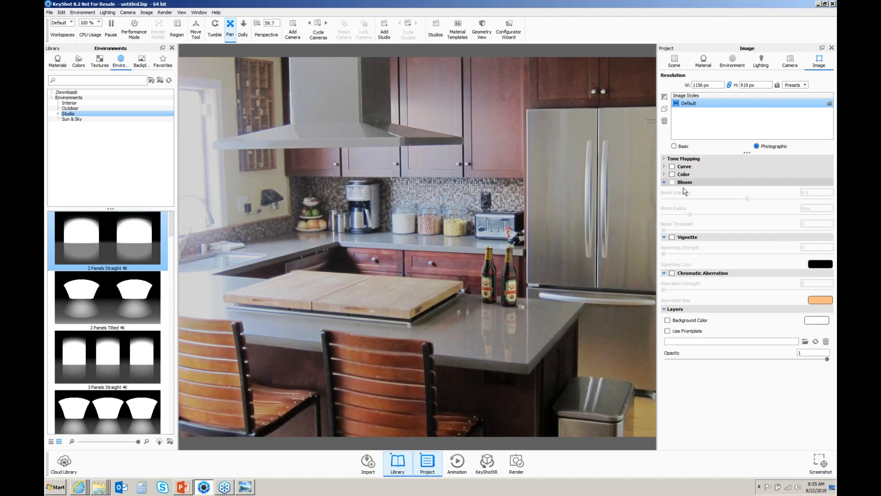
{"action": "left_click", "coordinate": [672, 183]}
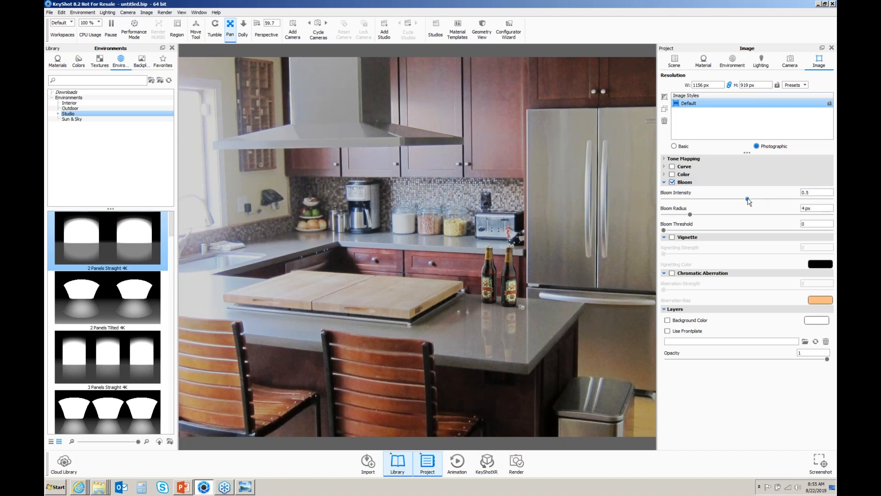
{"action": "left_click_drag", "start_coordinate": [754, 199], "coordinate": [772, 199]}
{"action": "left_click_drag", "start_coordinate": [692, 215], "coordinate": [703, 214]}
{"action": "left_click_drag", "start_coordinate": [771, 199], "coordinate": [784, 198]}
{"action": "left_click", "coordinate": [673, 237]}
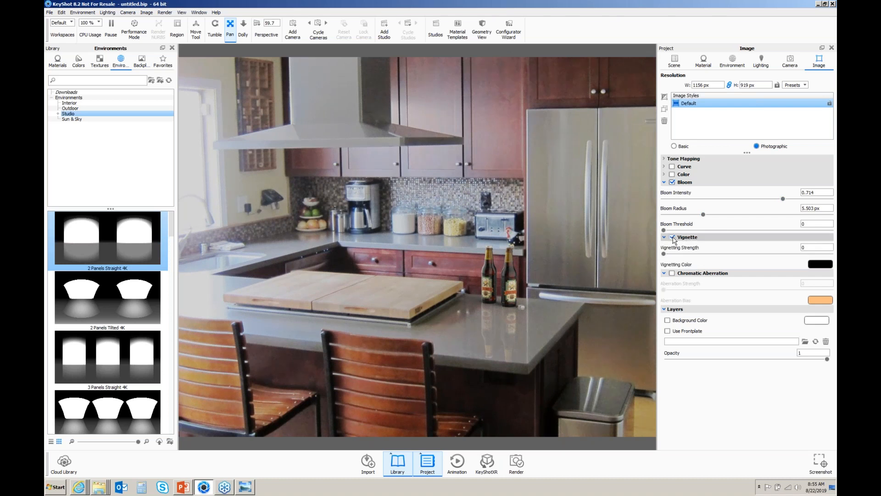
{"action": "left_click_drag", "start_coordinate": [664, 253], "coordinate": [719, 257]}
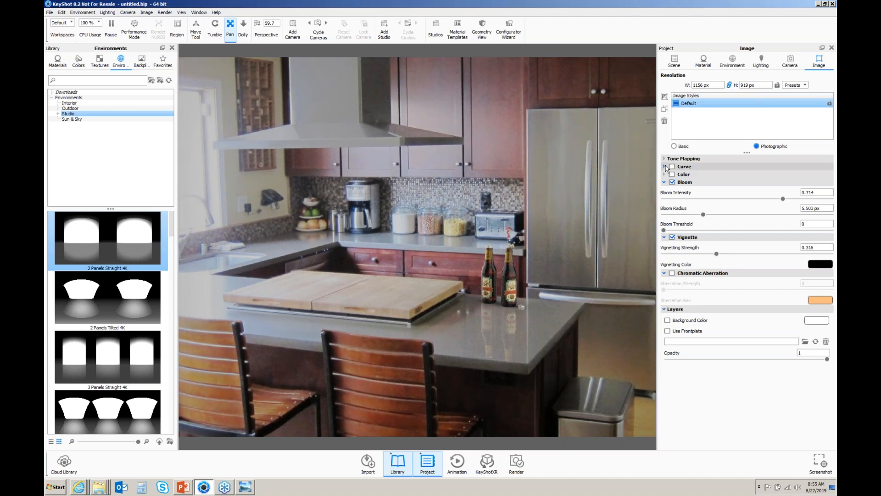
Enable the image style's curve adjustment with shadows at 0.254, midtones at 0.03 and highlights at 0.216.
{"action": "left_click", "coordinate": [664, 167]}
{"action": "left_click", "coordinate": [673, 166]}
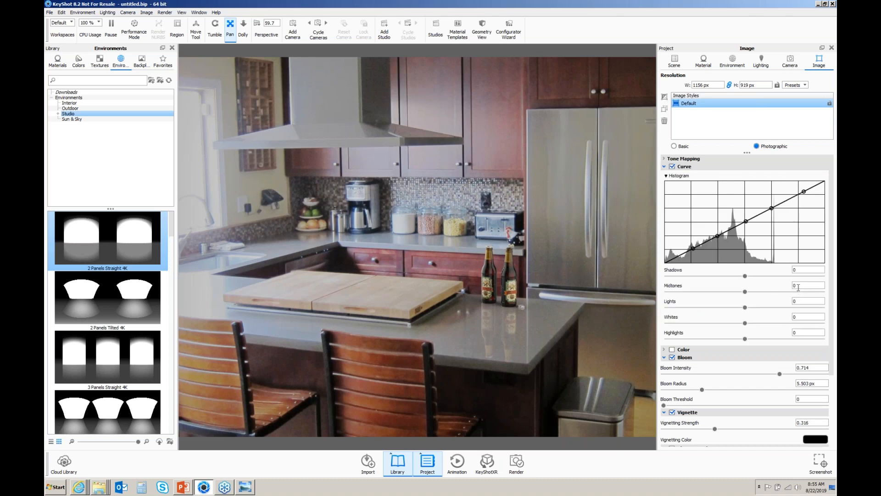
{"action": "left_click_drag", "start_coordinate": [725, 292], "coordinate": [773, 296]}
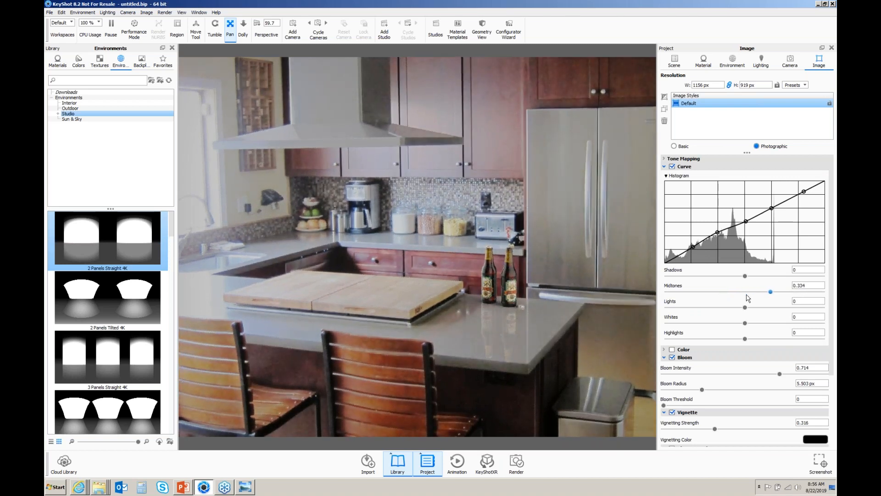
{"action": "left_click", "coordinate": [747, 293]}
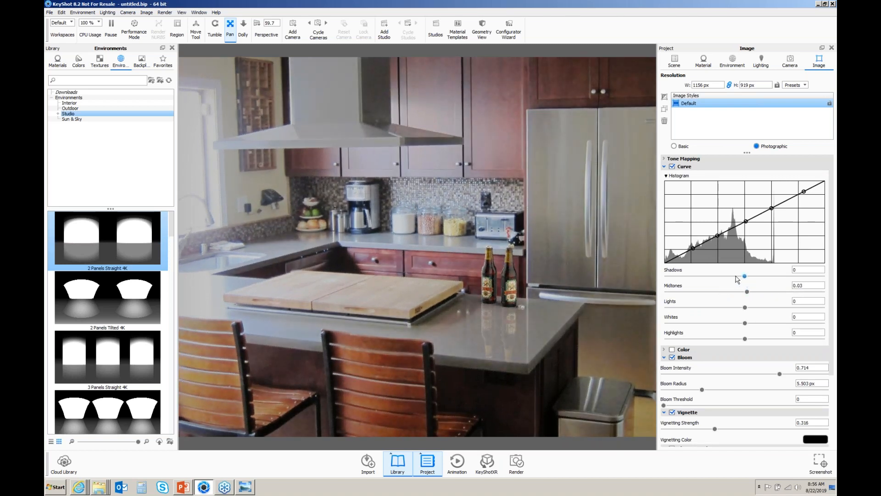
{"action": "left_click", "coordinate": [737, 276]}
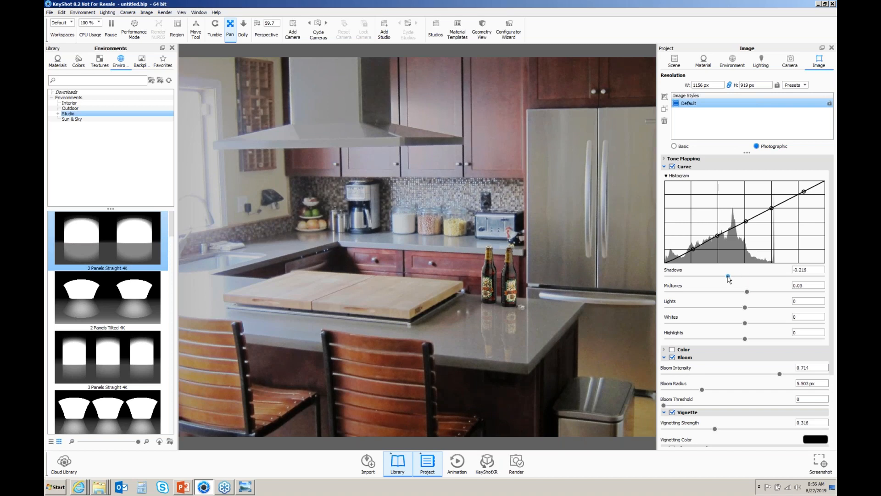
{"action": "left_click", "coordinate": [764, 275]}
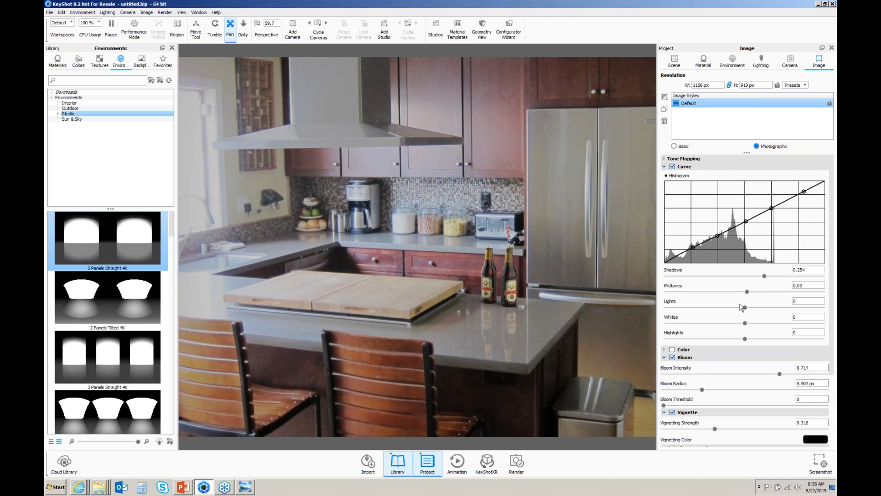
{"action": "left_click", "coordinate": [747, 339]}
{"action": "left_click", "coordinate": [761, 339]}
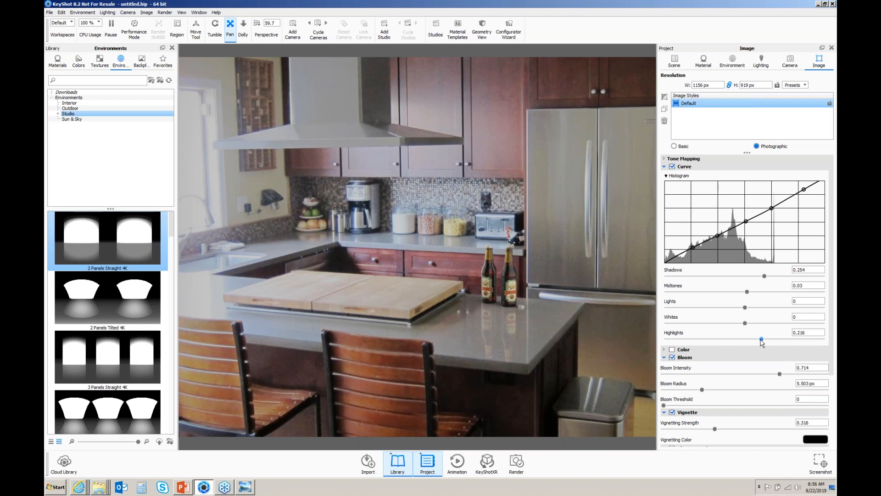
Render the scene as the 1024 x 814 px JPEG still untitled.119.jpg and close the finished render output and settings.
{"action": "left_click", "coordinate": [516, 465]}
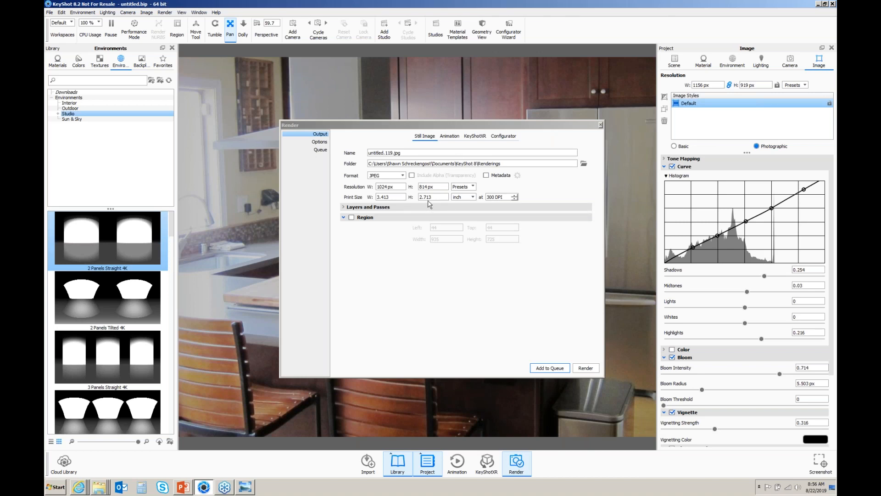
{"action": "left_click", "coordinate": [586, 369]}
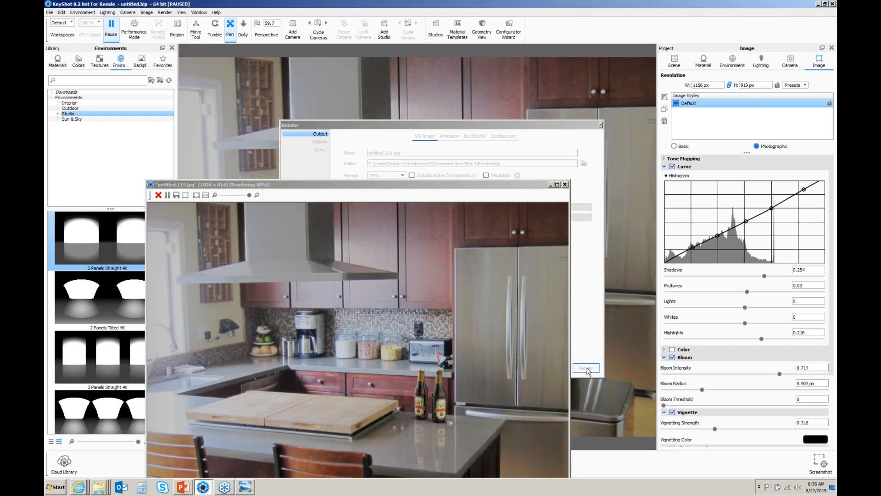
{"action": "left_click_drag", "start_coordinate": [494, 189], "coordinate": [554, 81]}
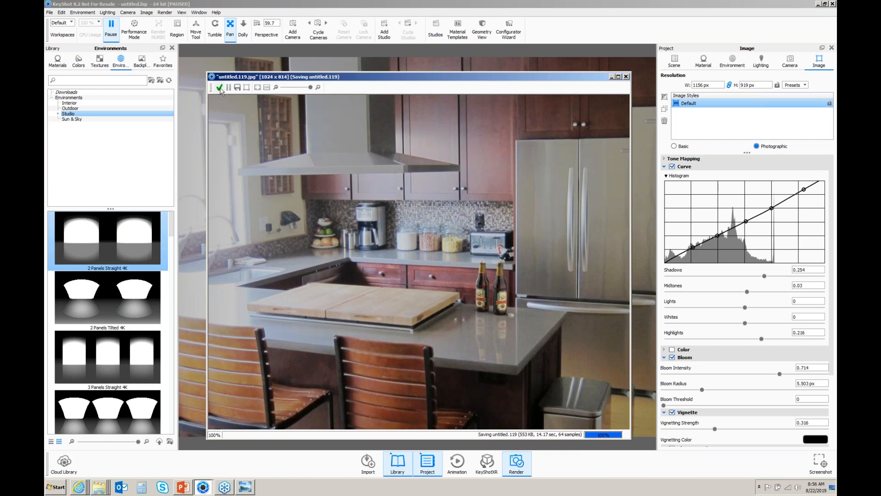
{"action": "left_click", "coordinate": [220, 88]}
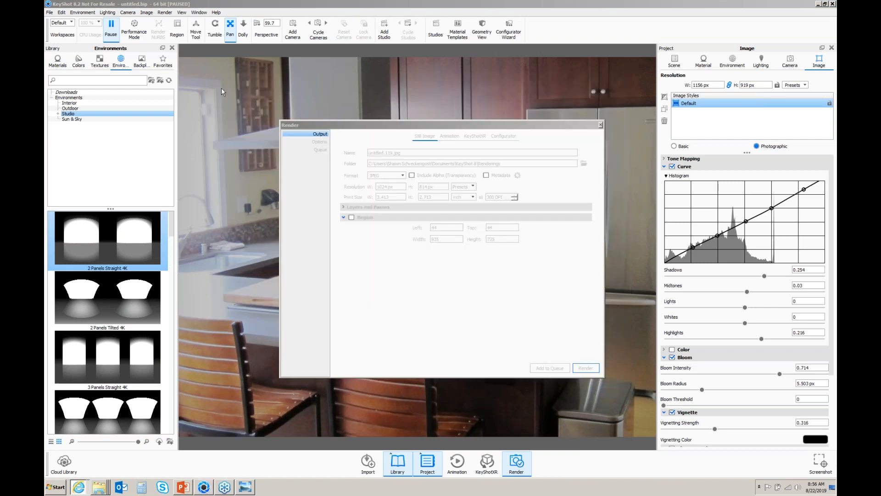
{"action": "left_click", "coordinate": [601, 124]}
Open untitled.119.jpg from the Renderings folder, inspect the bottles and their reflections up close, and return to KeyShot.
{"action": "mouse_move", "coordinate": [101, 489]}
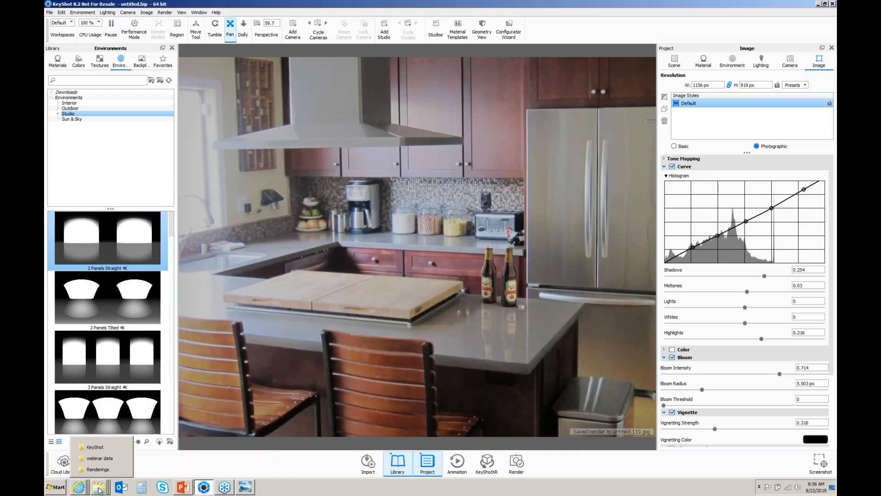
{"action": "left_click", "coordinate": [99, 471]}
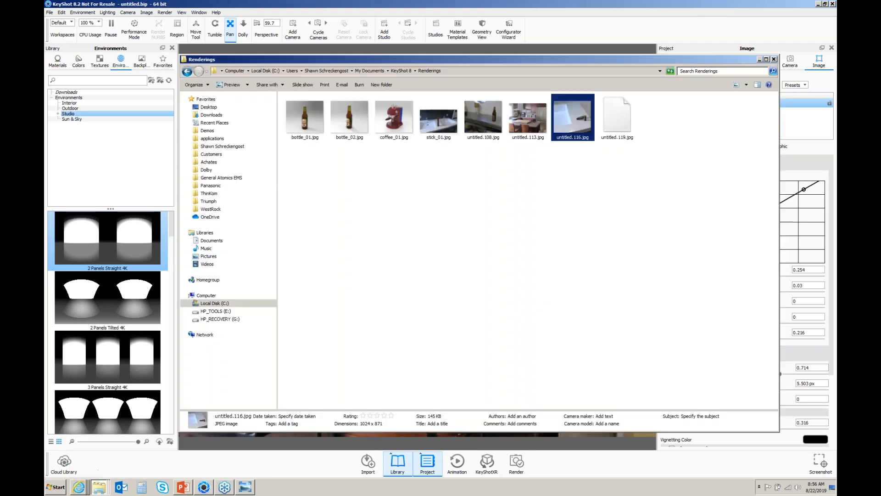
{"action": "double_click", "coordinate": [610, 125]}
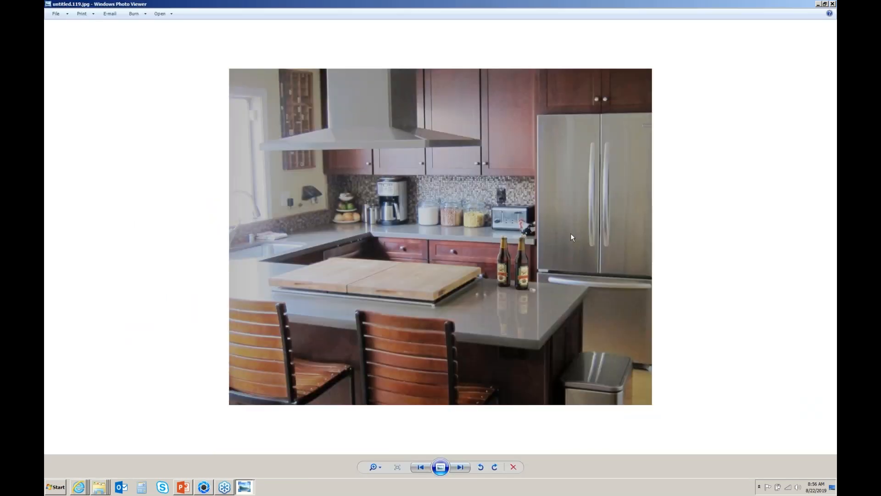
{"action": "scroll", "coordinate": [554, 289], "scroll_direction": "up", "scroll_amount": 2}
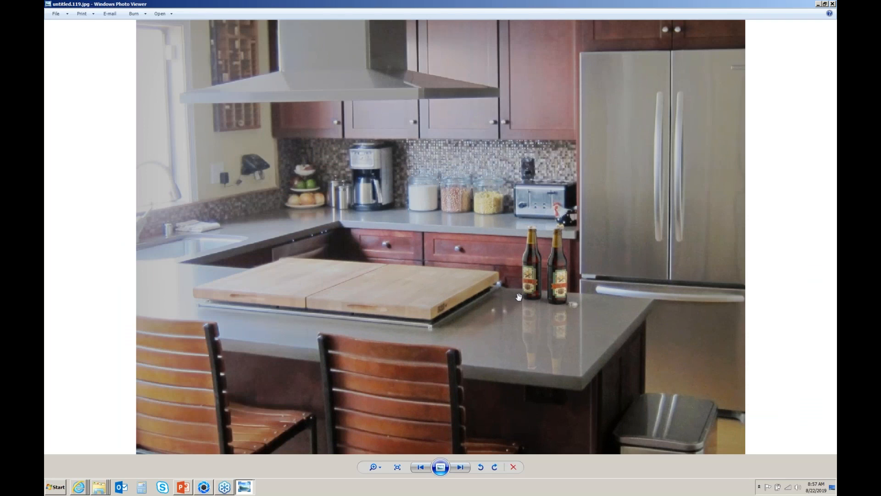
{"action": "scroll", "coordinate": [500, 294], "scroll_direction": "down", "scroll_amount": 2}
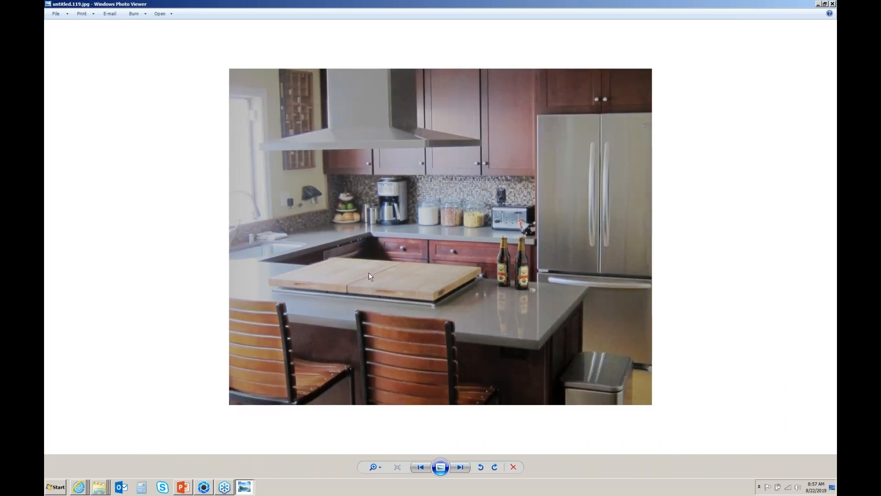
{"action": "left_click", "coordinate": [819, 4]}
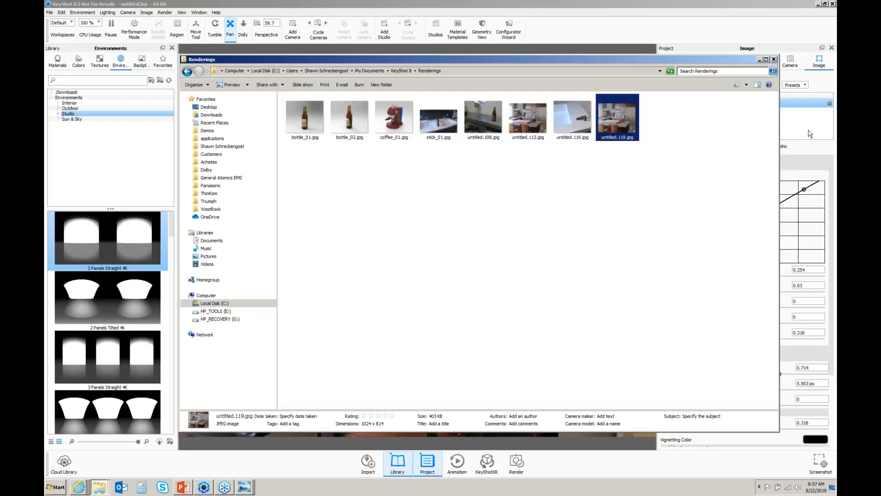
{"action": "left_click", "coordinate": [760, 59]}
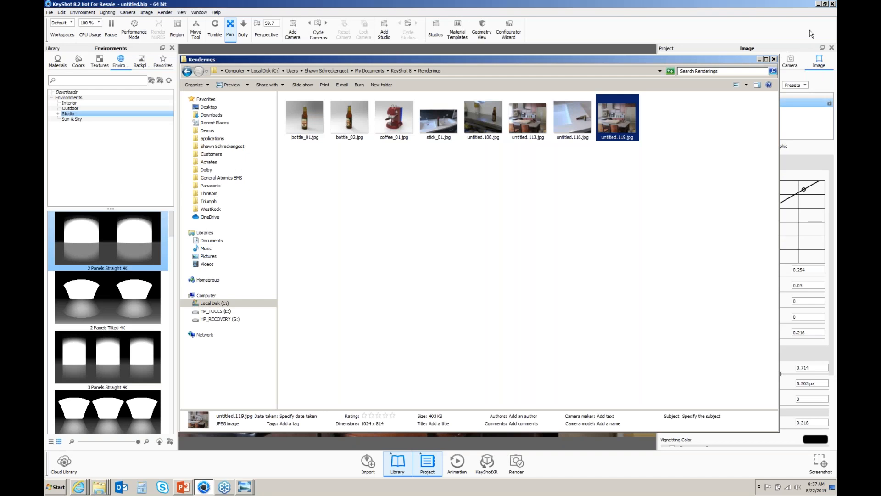
{"action": "left_click", "coordinate": [830, 32]}
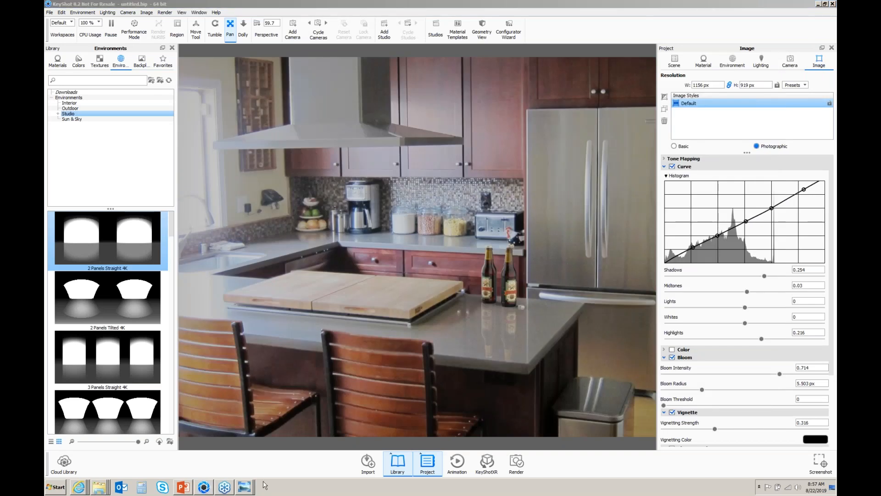
Switch to the PowerPoint webinar presentation and show the Helpful Resources slide full screen, ending the slide show after reading it.
{"action": "mouse_move", "coordinate": [192, 492]}
{"action": "mouse_move", "coordinate": [182, 490]}
{"action": "left_click", "coordinate": [182, 489]}
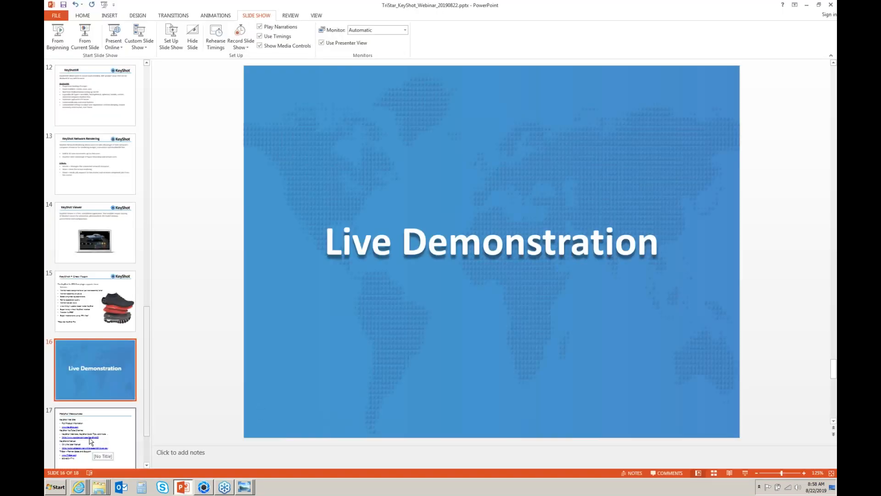
{"action": "left_click", "coordinate": [93, 449]}
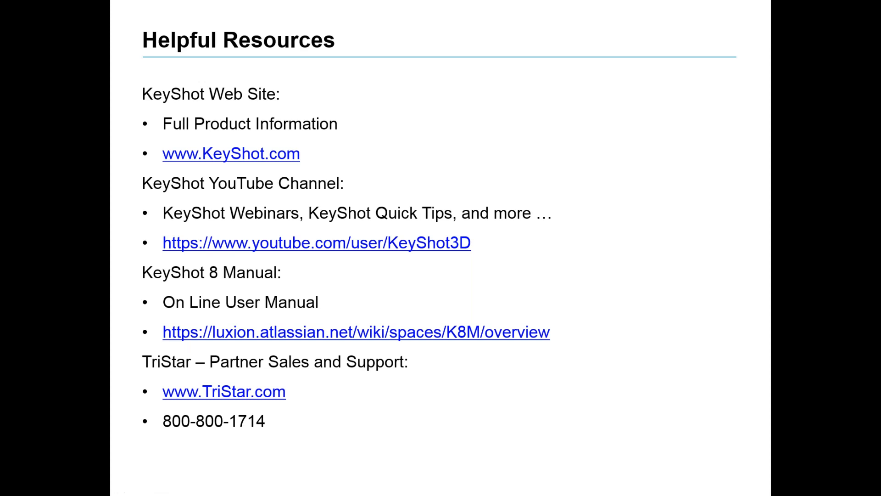
{"action": "key", "text": "Escape"}
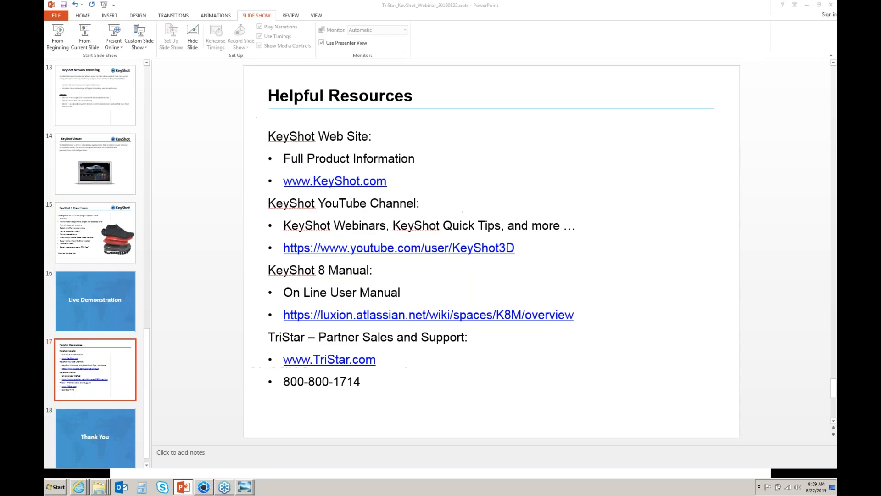
Switch to Internet Explorer and view the KeyShot home page and the KeyShot 8 Manual overview.
{"action": "left_click", "coordinate": [81, 488]}
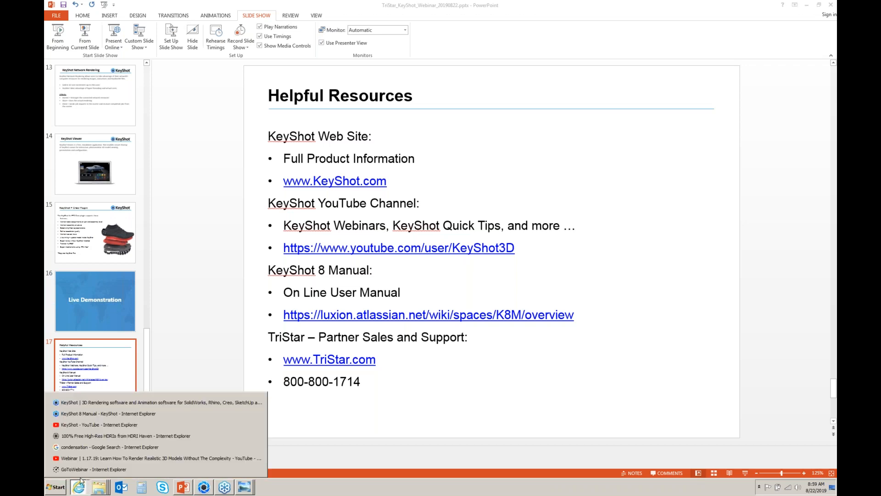
{"action": "left_click", "coordinate": [90, 404]}
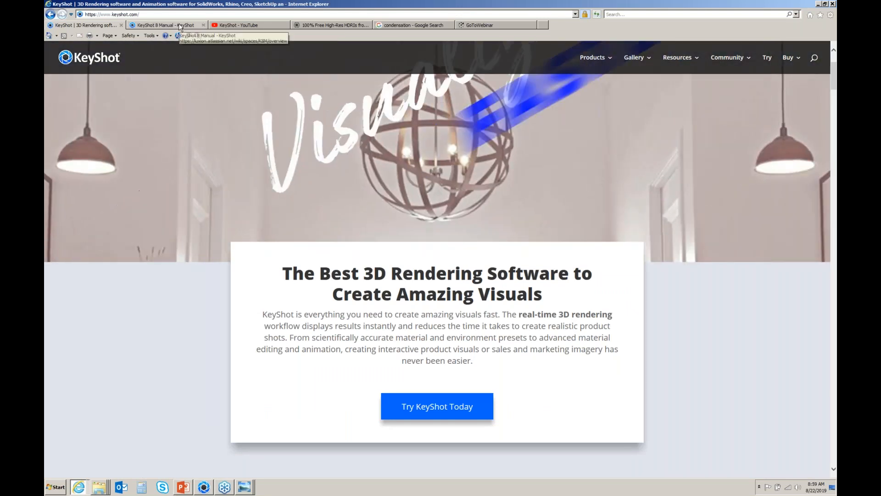
{"action": "left_click", "coordinate": [180, 27]}
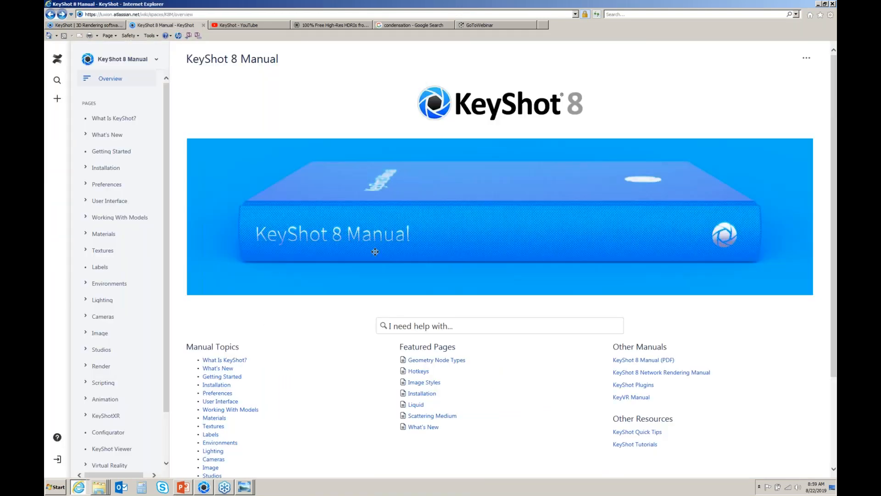
Look over the topic lists on the KeyShot 8 Manual overview page and switch to the KeyShot YouTube channel.
{"action": "scroll", "coordinate": [375, 252], "scroll_direction": "down", "scroll_amount": 3}
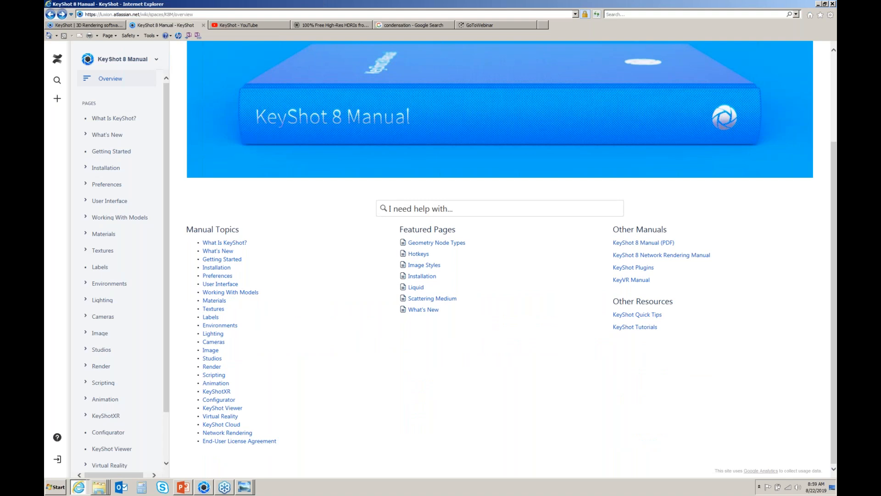
{"action": "scroll", "coordinate": [342, 301], "scroll_direction": "up", "scroll_amount": 3}
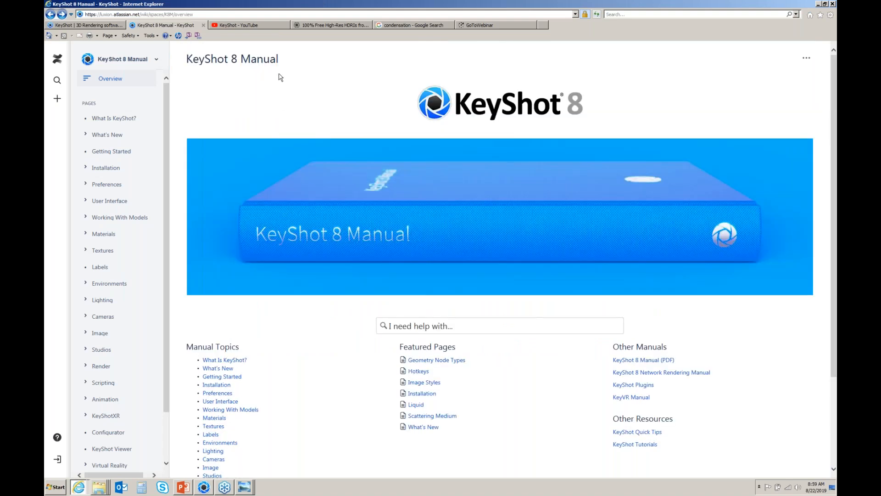
{"action": "left_click", "coordinate": [271, 26]}
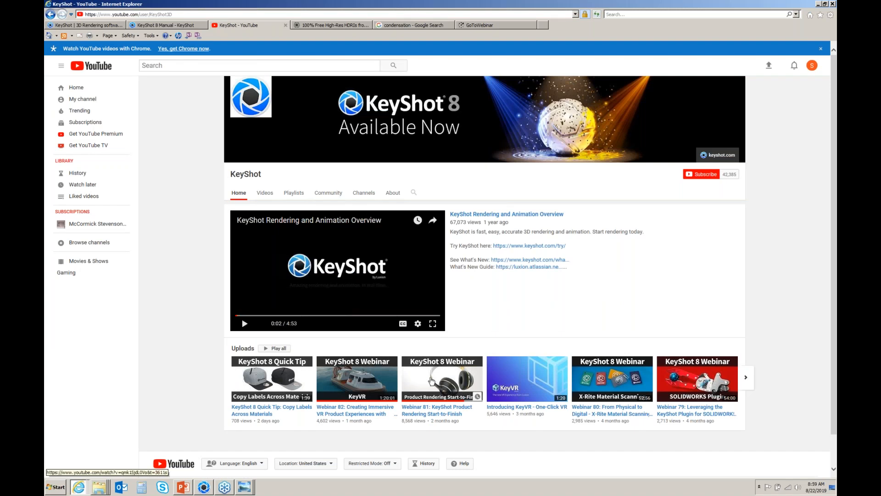
Open the video Webinar 81: KeyShot Product Rendering Start-to-Finish, pause it, preview several points and return to its title slide.
{"action": "left_click", "coordinate": [430, 380]}
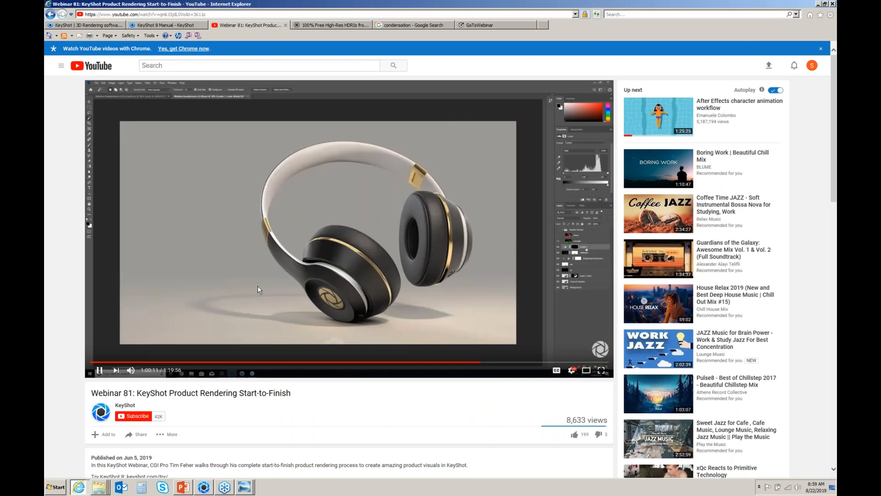
{"action": "left_click", "coordinate": [99, 371]}
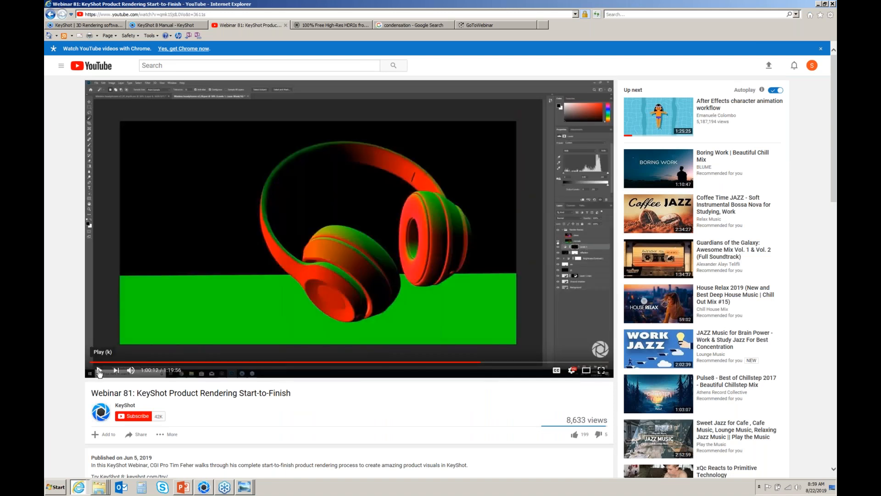
{"action": "left_click", "coordinate": [97, 362]}
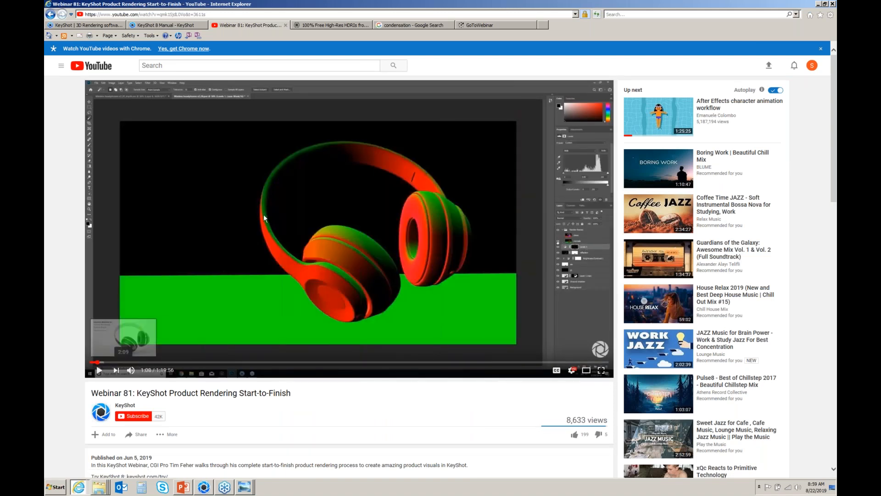
{"action": "left_click", "coordinate": [146, 363]}
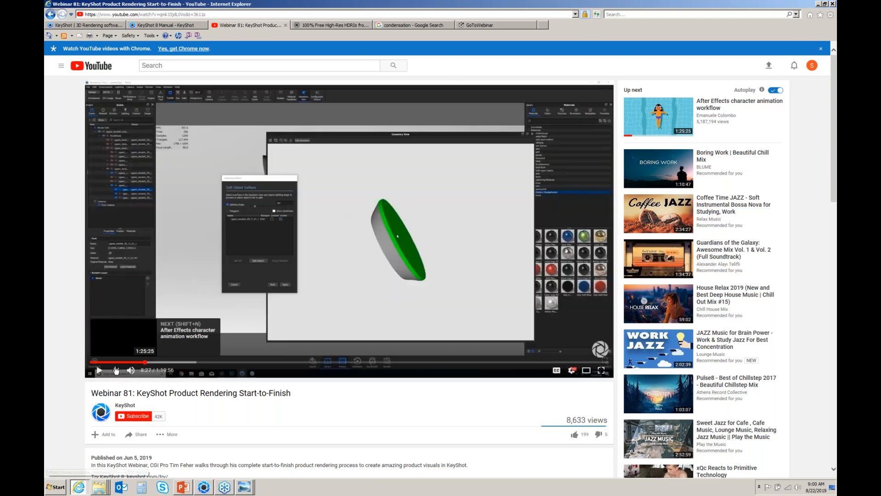
{"action": "left_click", "coordinate": [96, 362]}
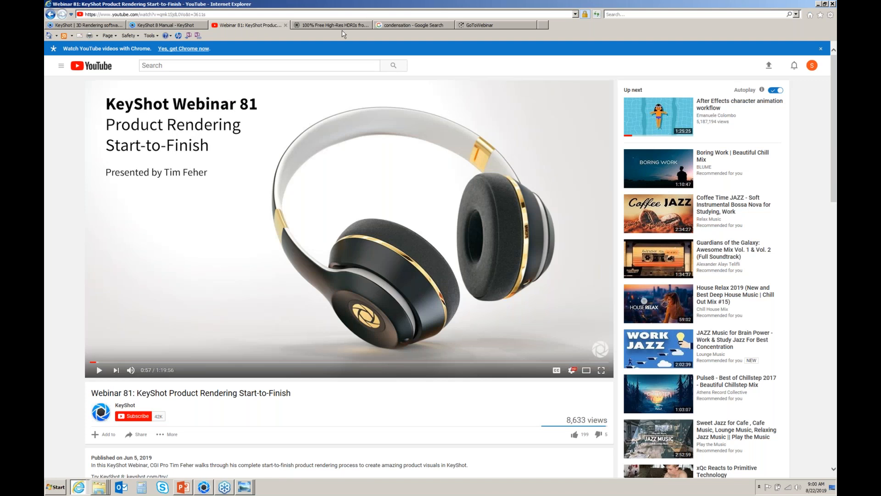
View the HDRI Haven free HDRIs article and the condensation image results, and minimize the browser and the PowerPoint presentation.
{"action": "left_click", "coordinate": [340, 26]}
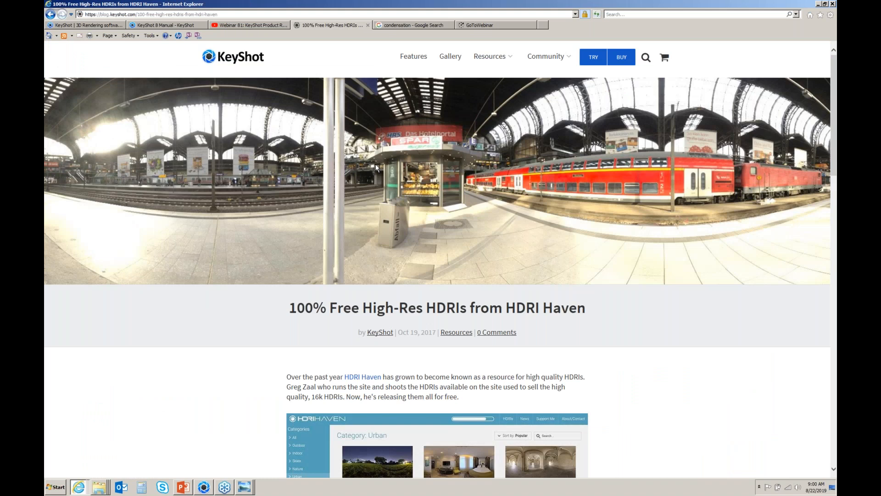
{"action": "left_click", "coordinate": [423, 26]}
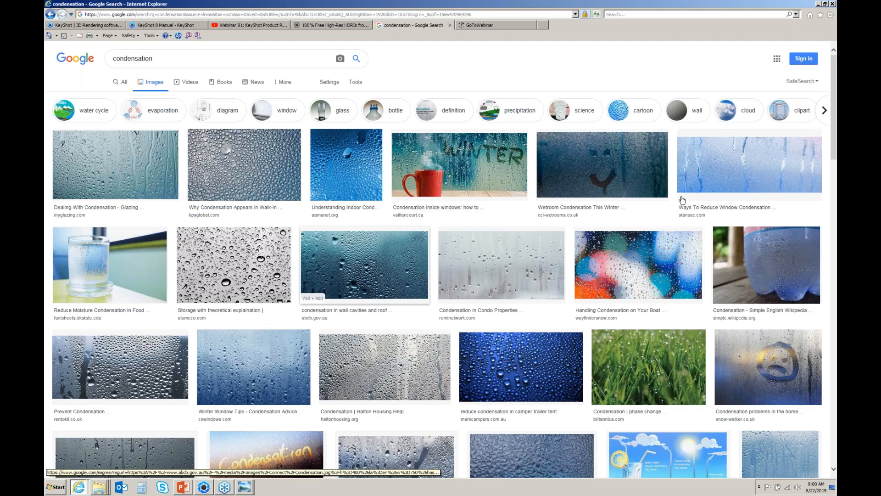
{"action": "left_click", "coordinate": [820, 4]}
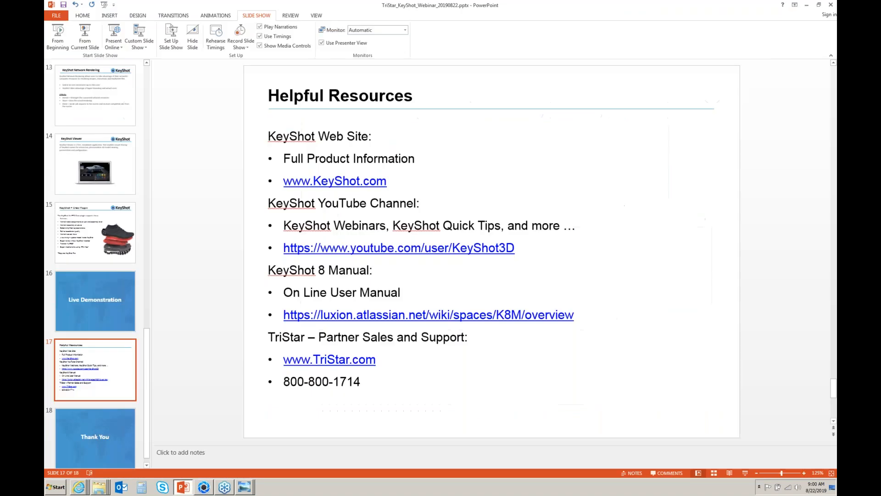
{"action": "left_click", "coordinate": [808, 6]}
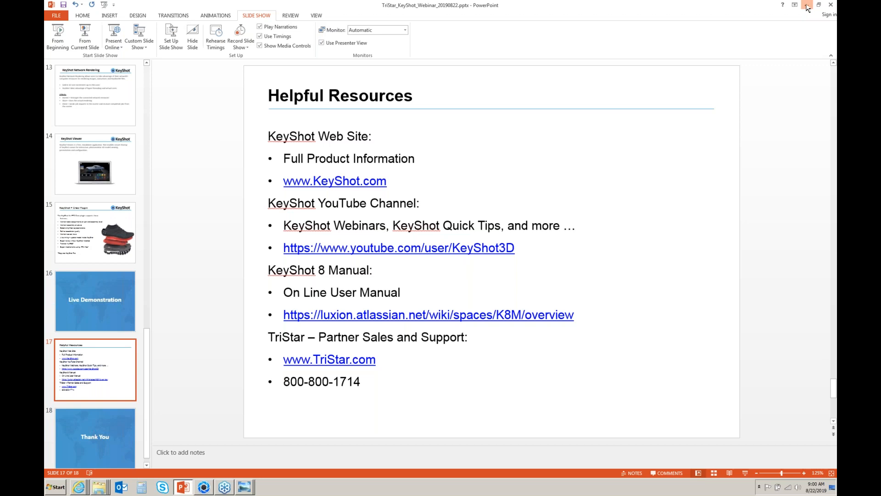